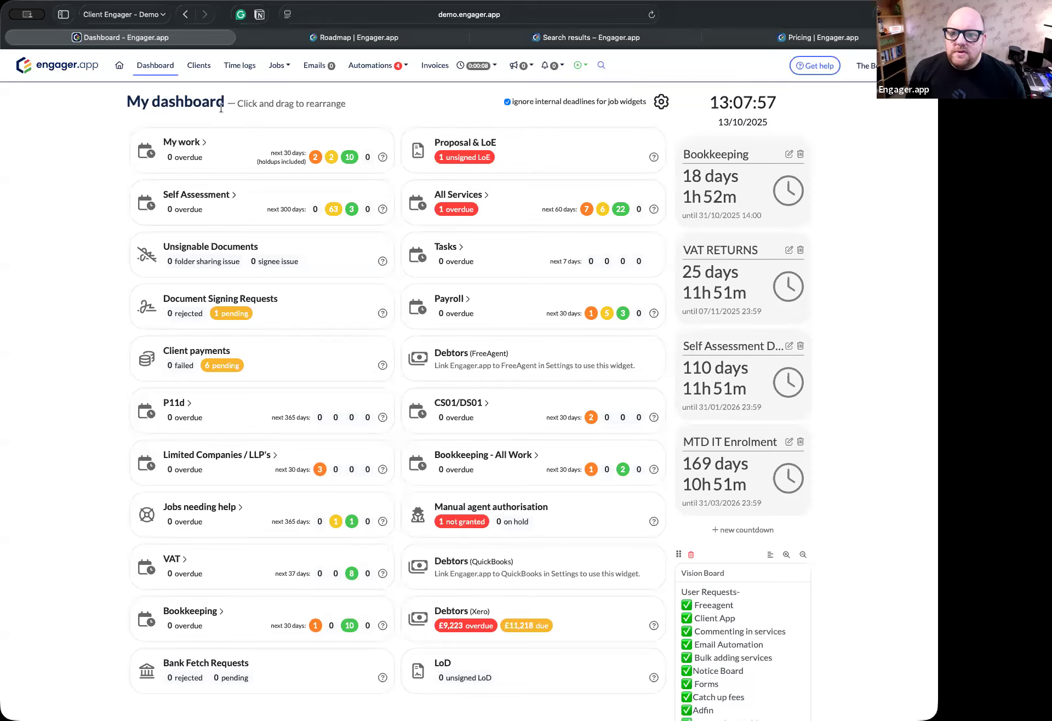
Step: Open the Dragon Retail Ltd client record and review its general info and its services and pricing
click(199, 68)
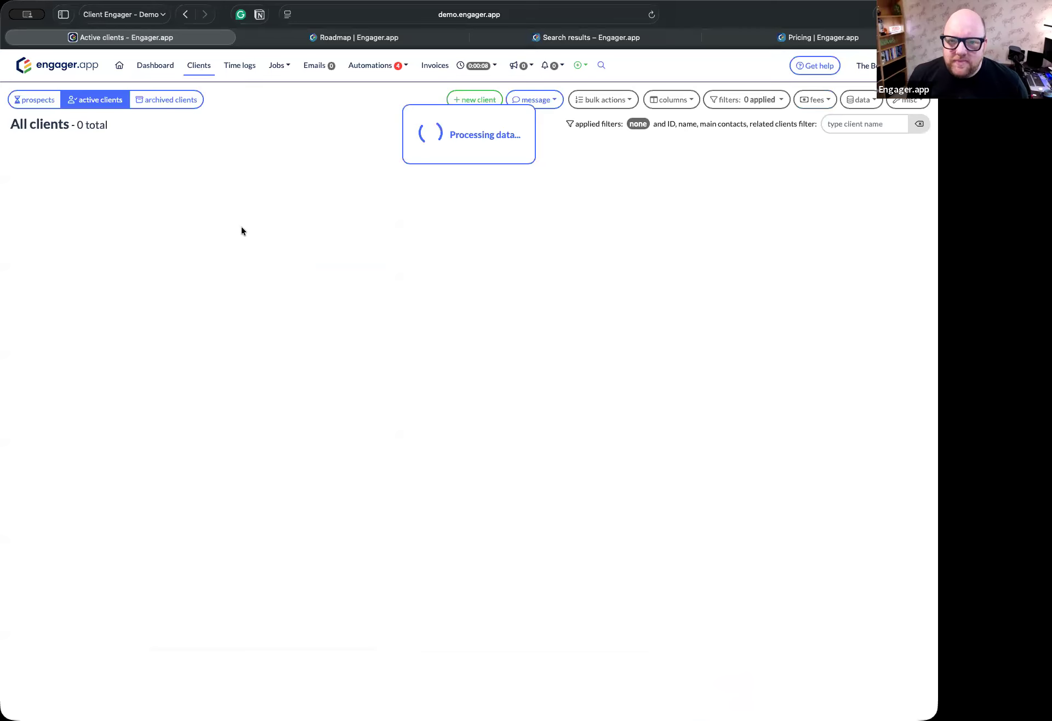
click(76, 230)
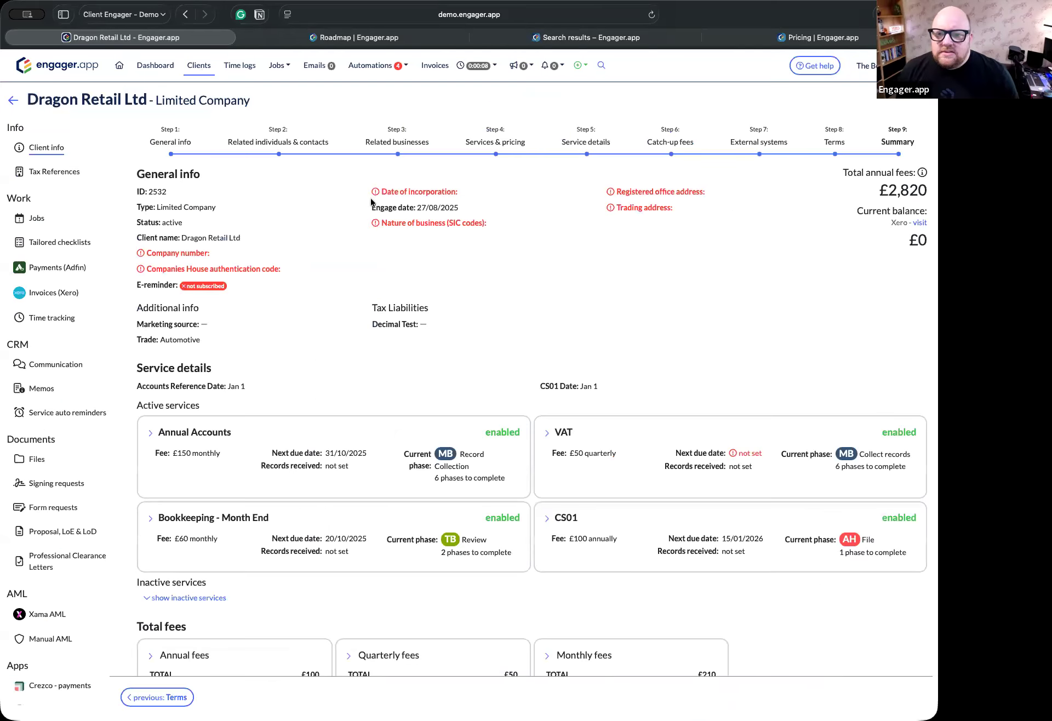
click(169, 141)
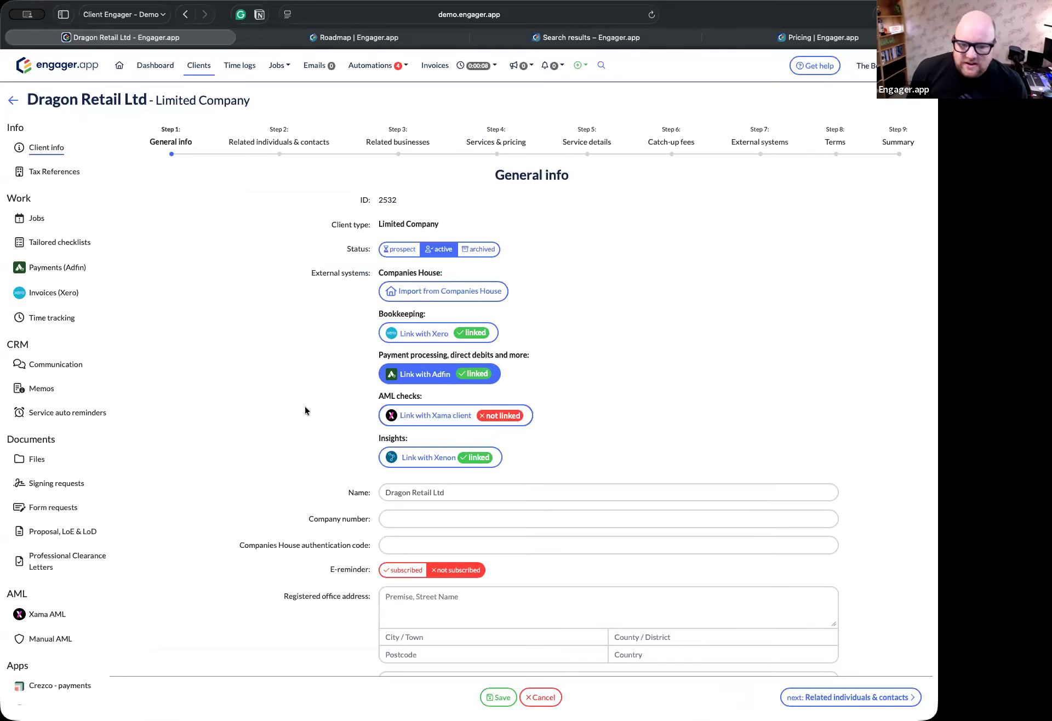
click(496, 142)
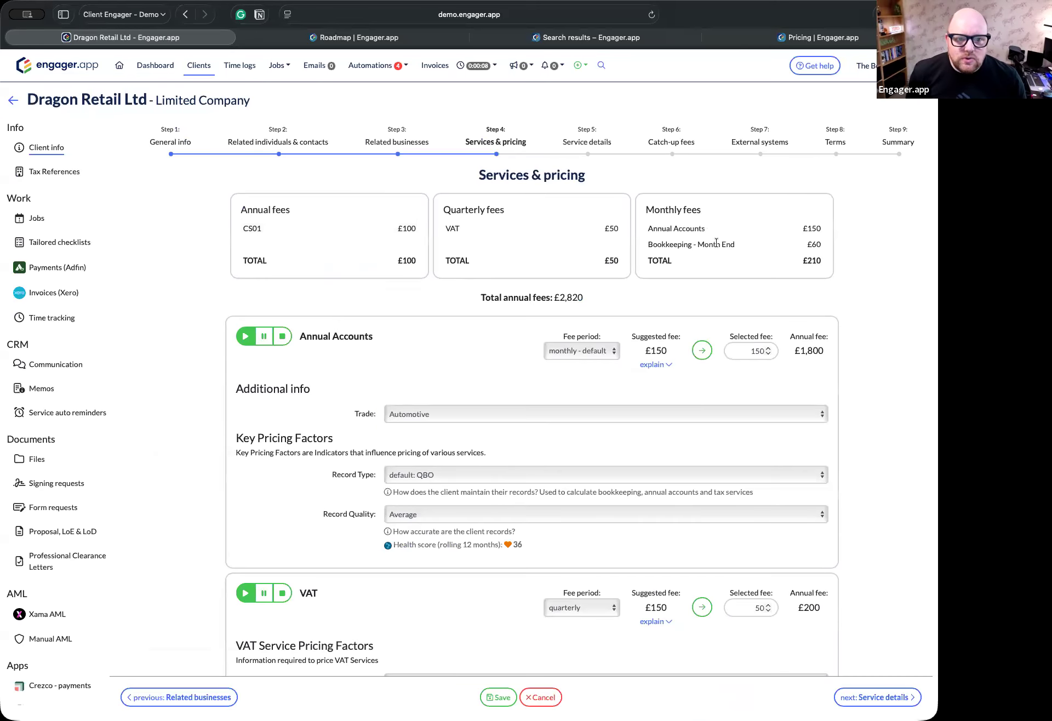
Step: Generate the client's first proposal with separate Letters of Engagement using the default contents, and acknowledge the disclaimer
click(78, 535)
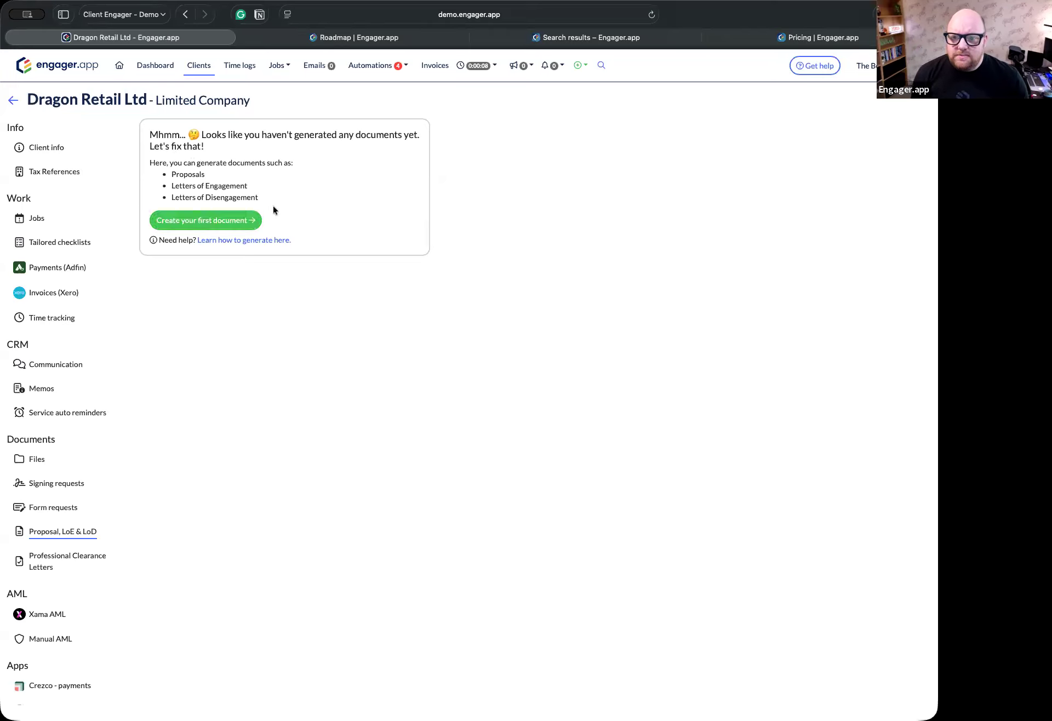
click(175, 220)
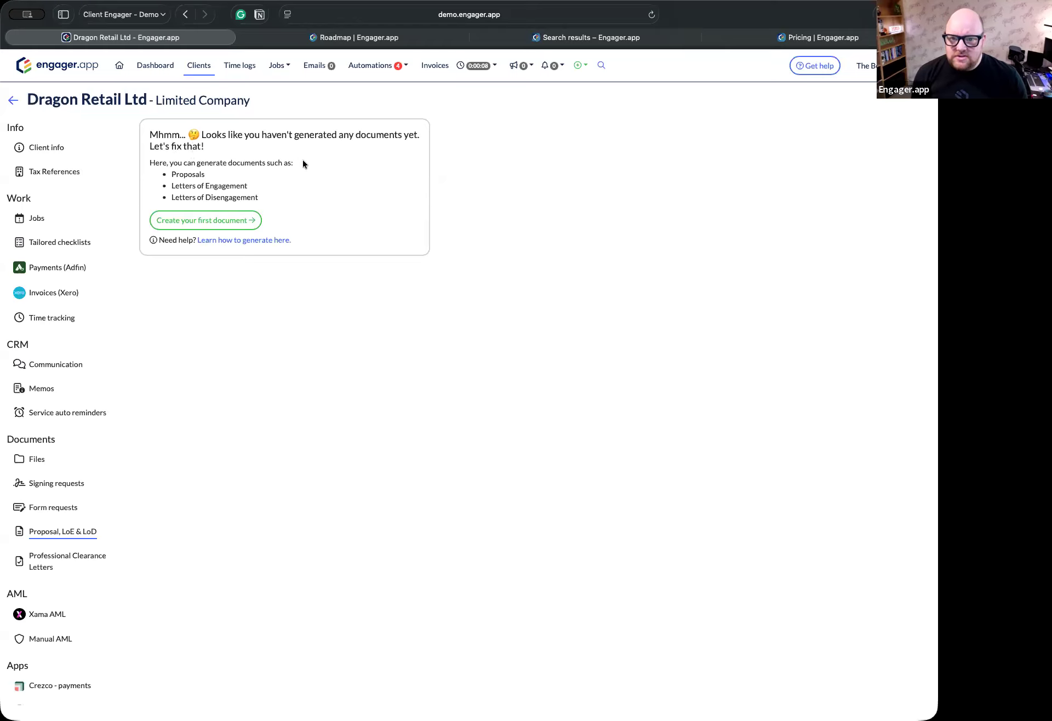
click(207, 221)
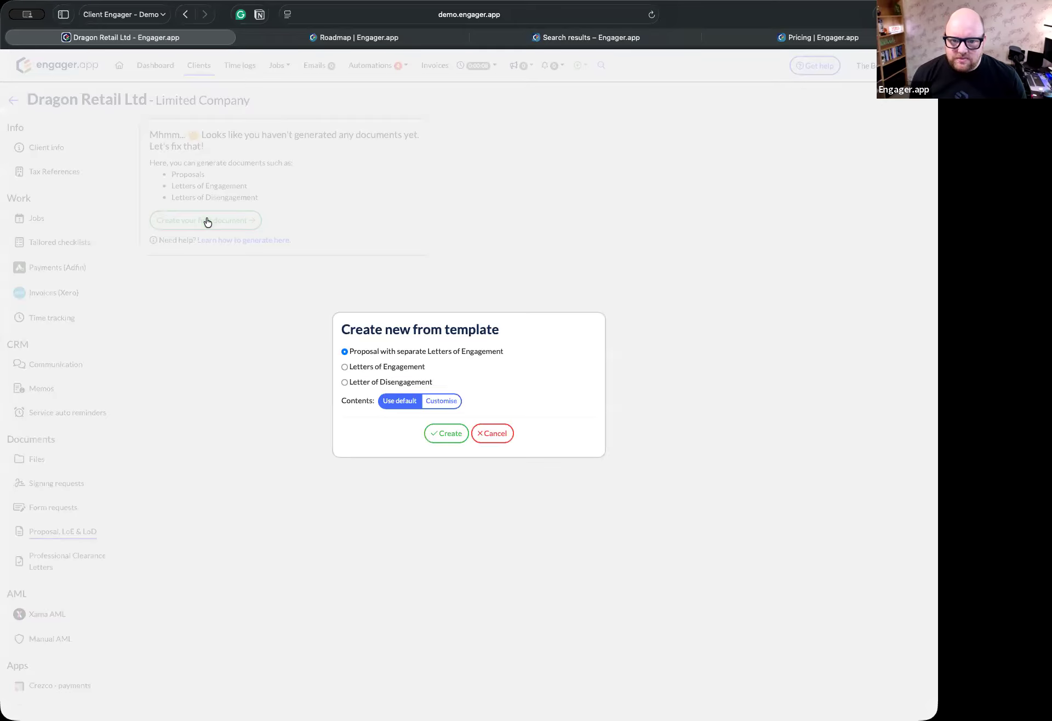
click(371, 368)
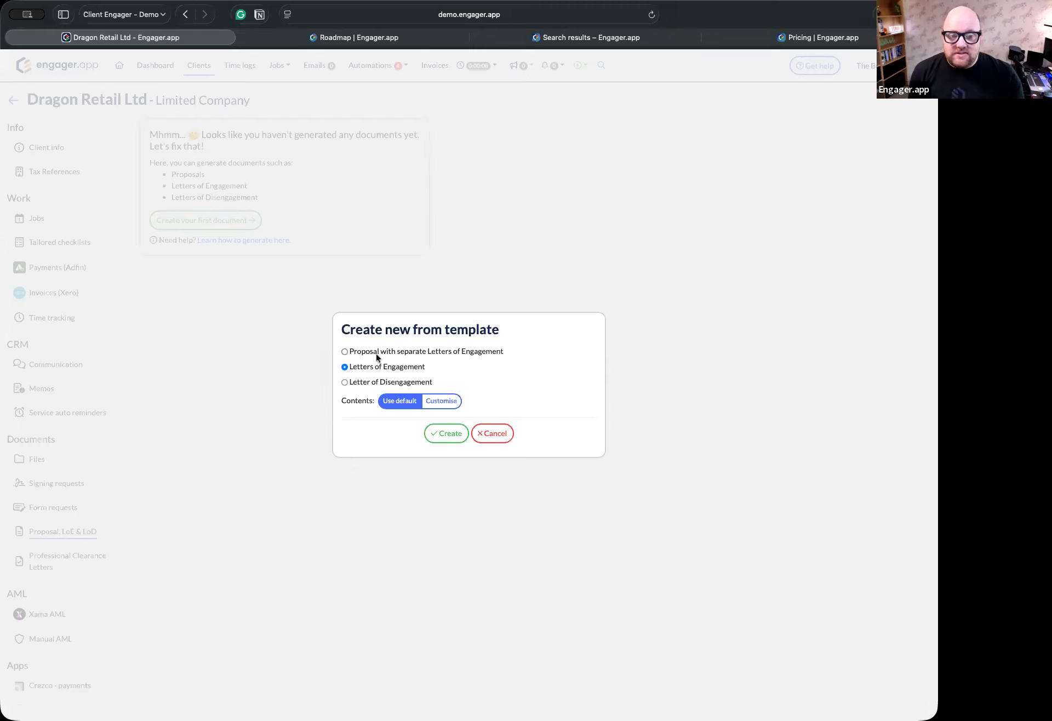
click(367, 383)
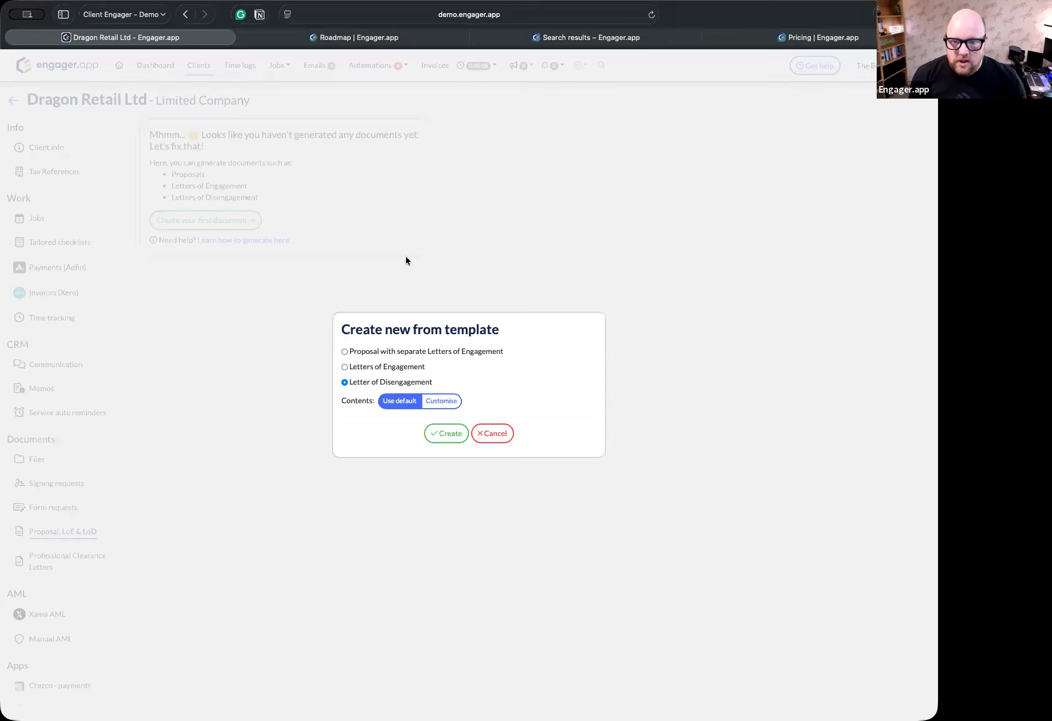
click(395, 354)
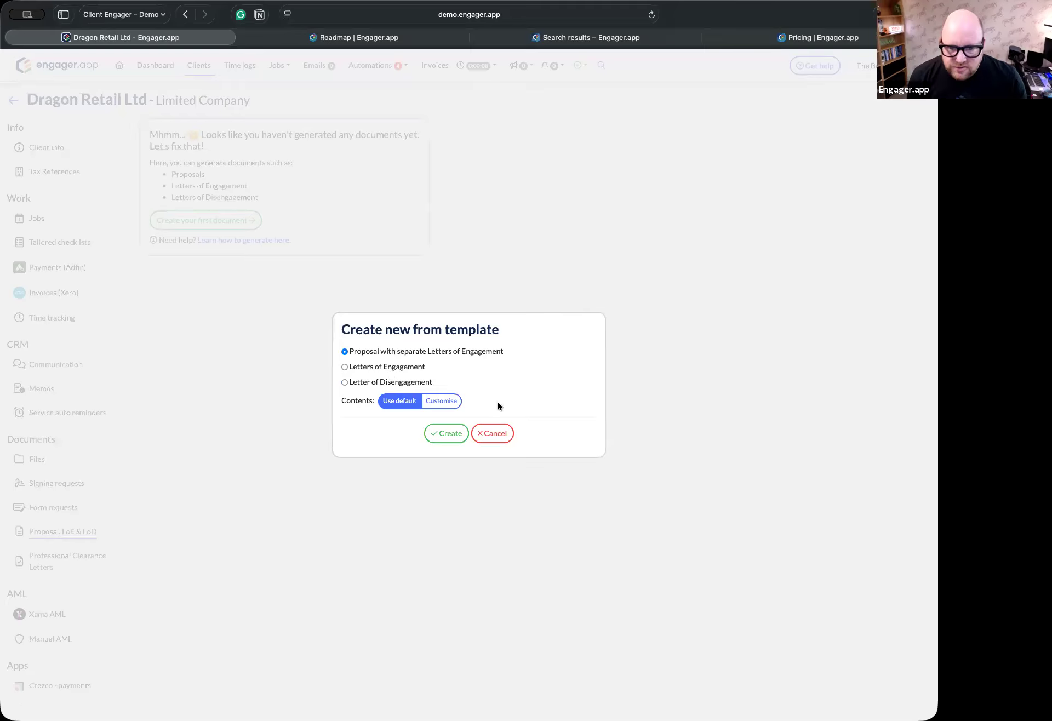
click(443, 435)
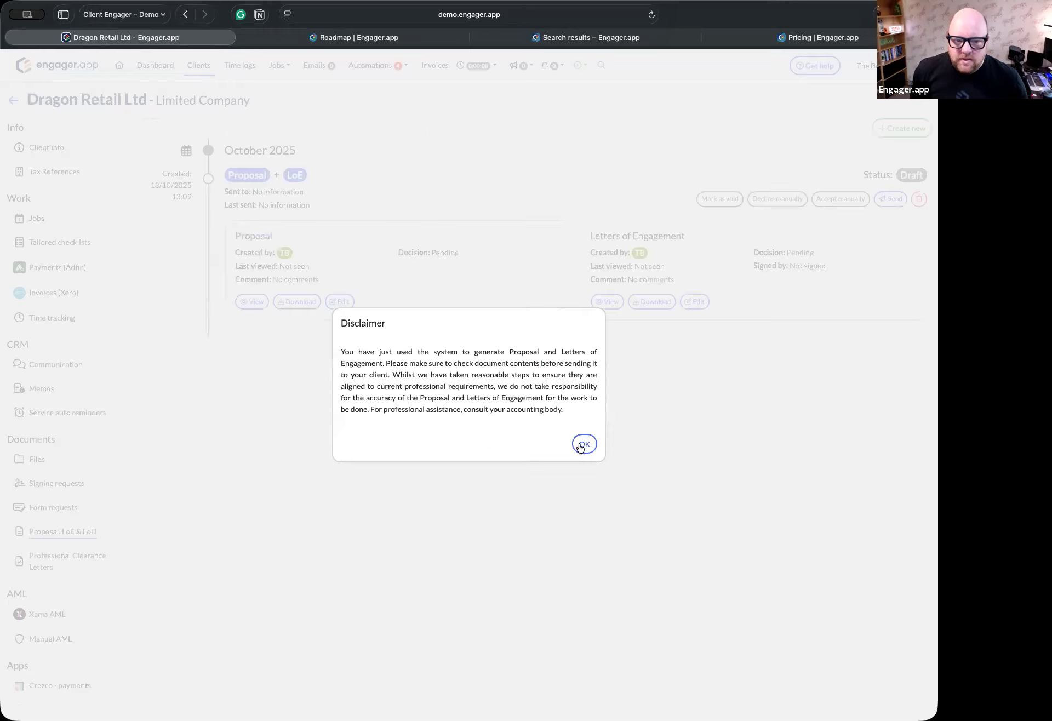
click(582, 445)
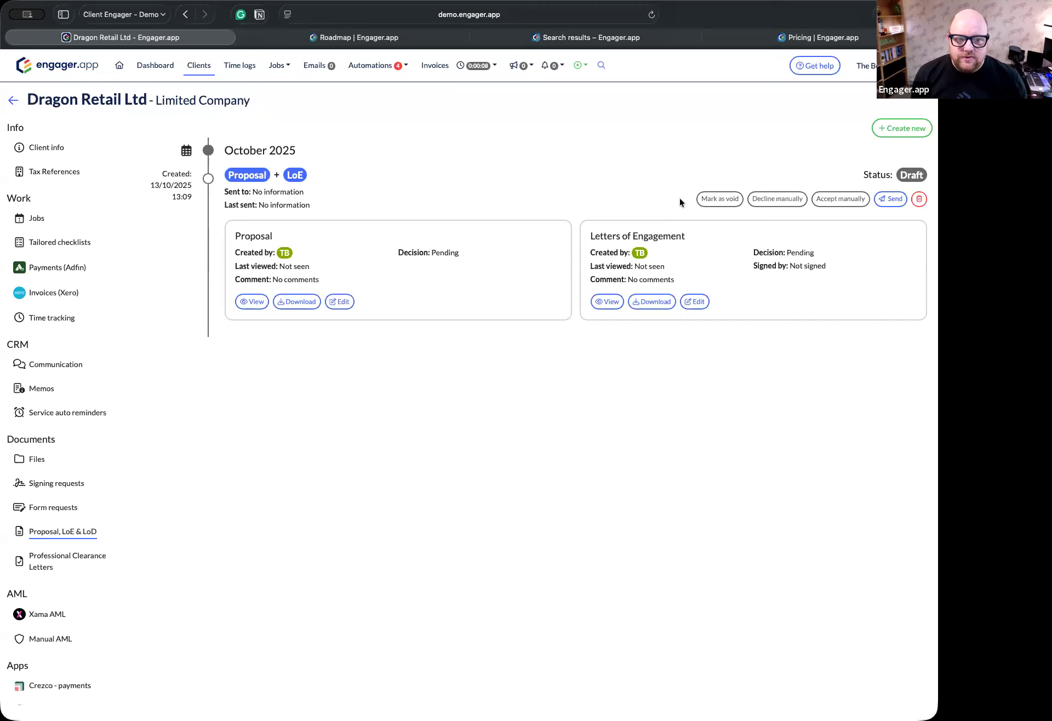
Step: Mark the draft proposal and Letters of Engagement as void and generate a fresh pair with the default contents
click(715, 199)
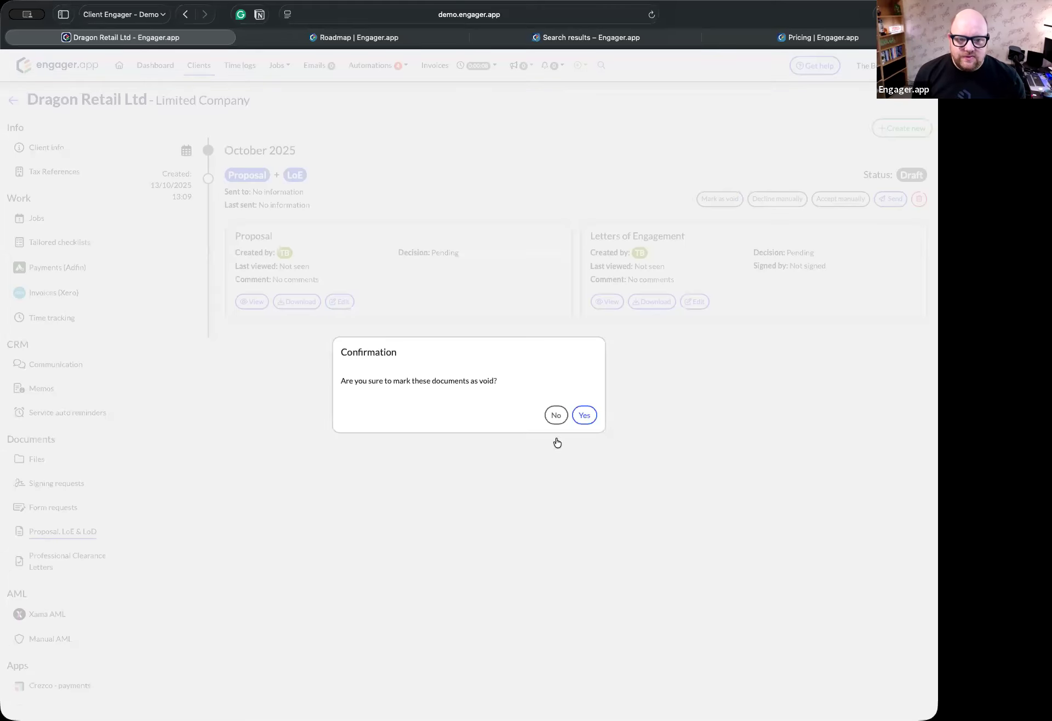
click(584, 415)
click(902, 128)
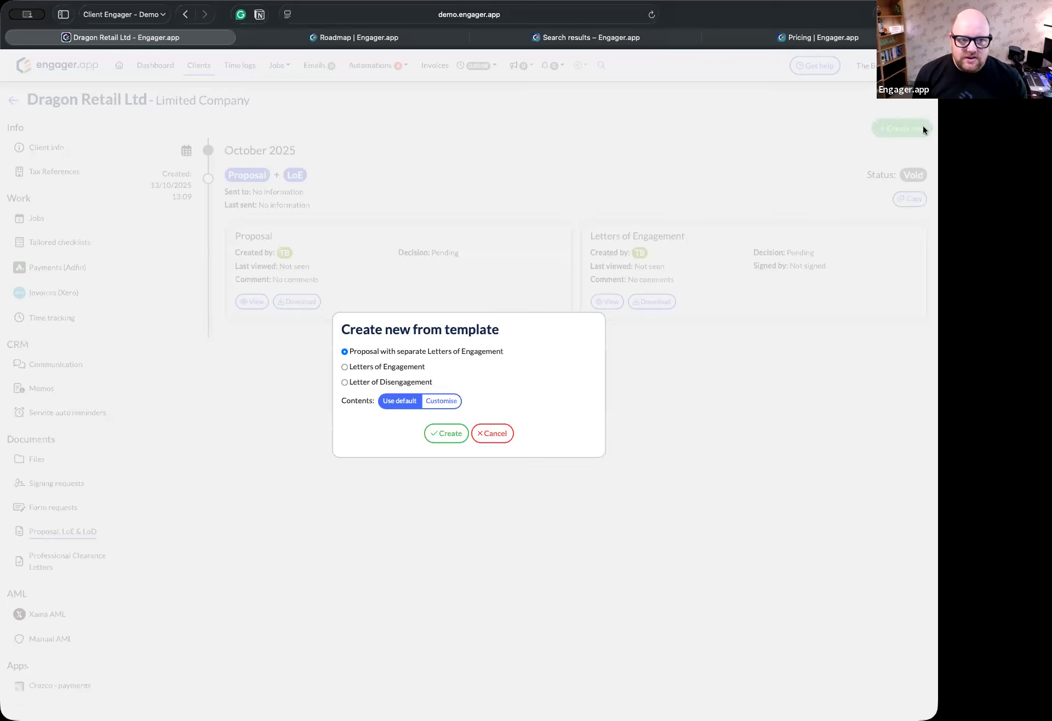
click(453, 435)
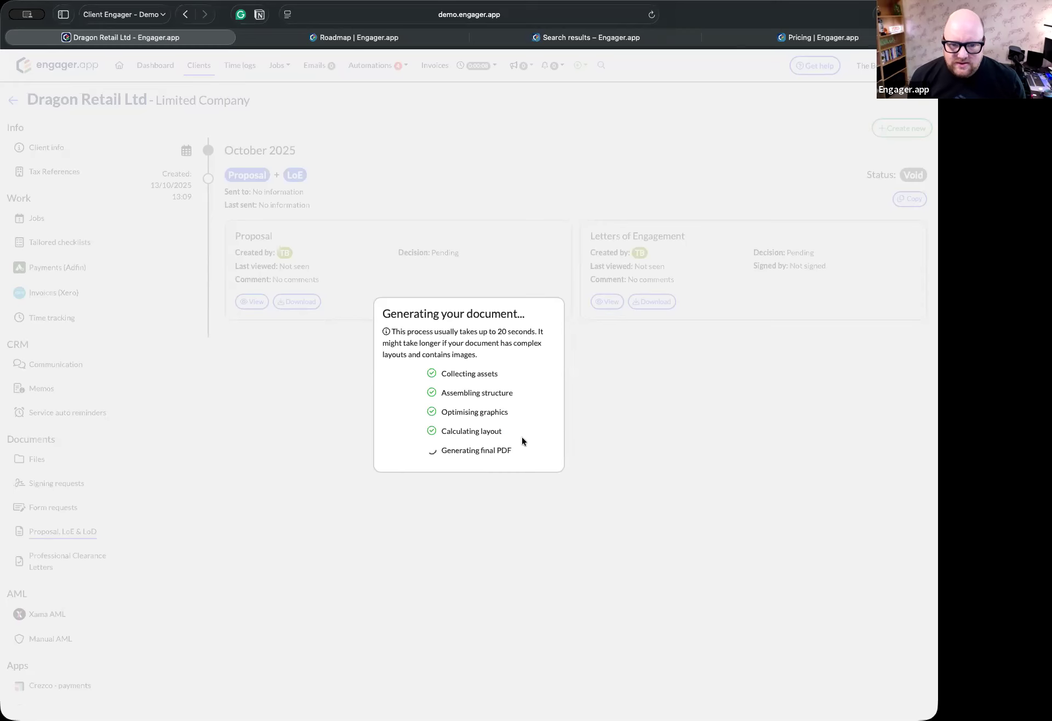
click(583, 442)
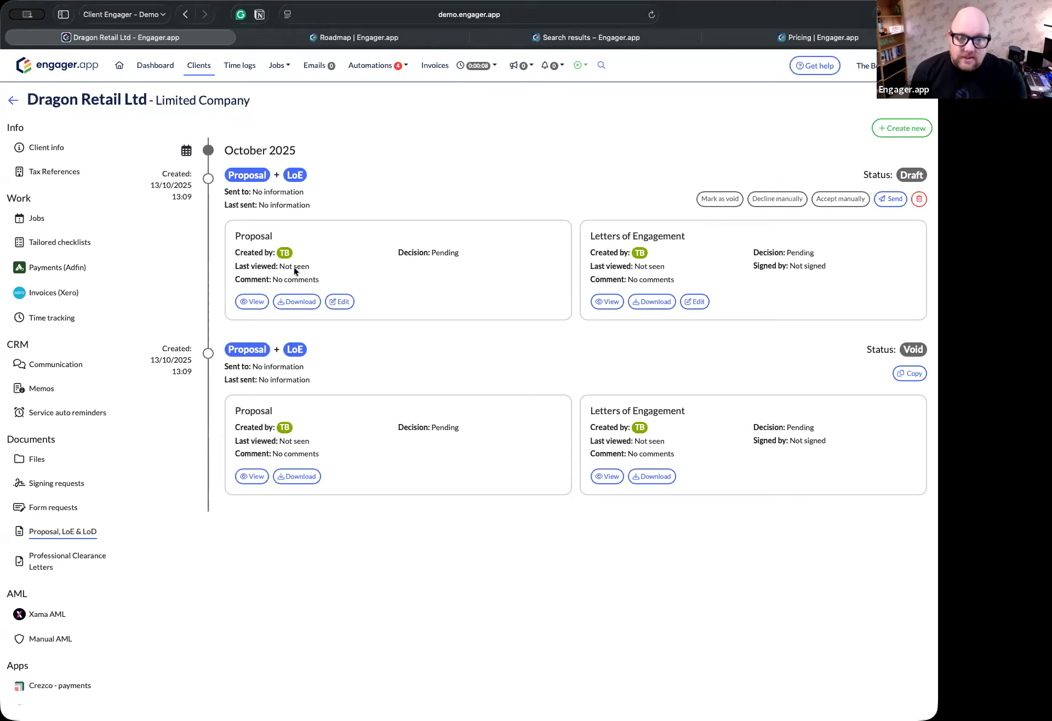
Step: Preview the new draft proposal and examine its cover, welcome and testimonial pages
click(251, 302)
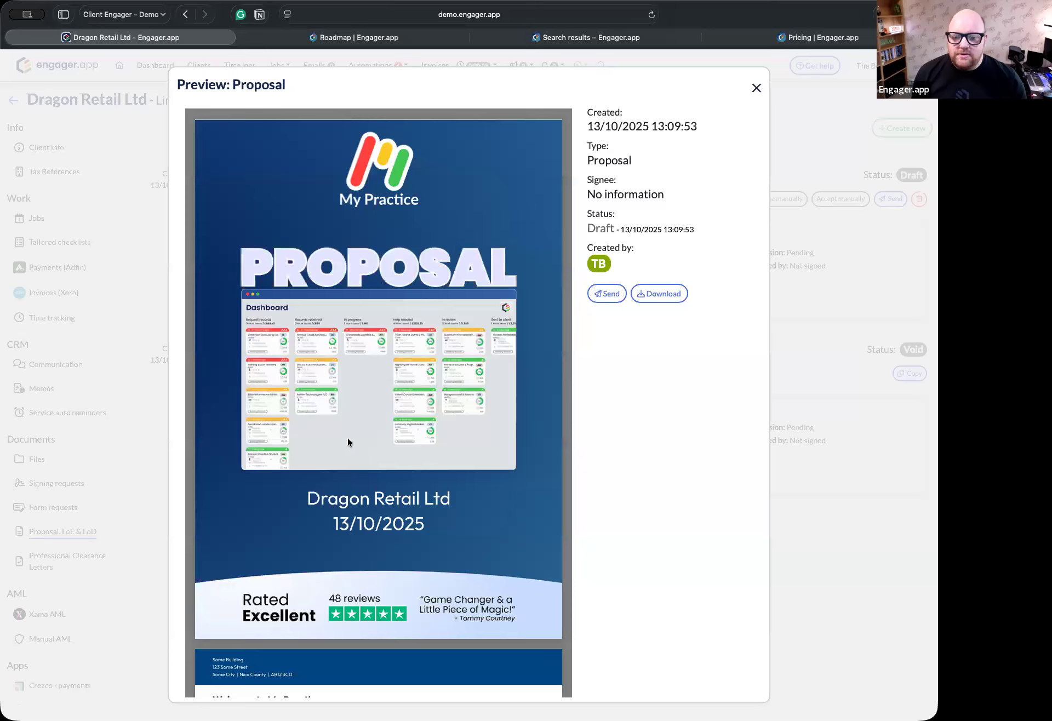
scroll(372, 455, down, 5)
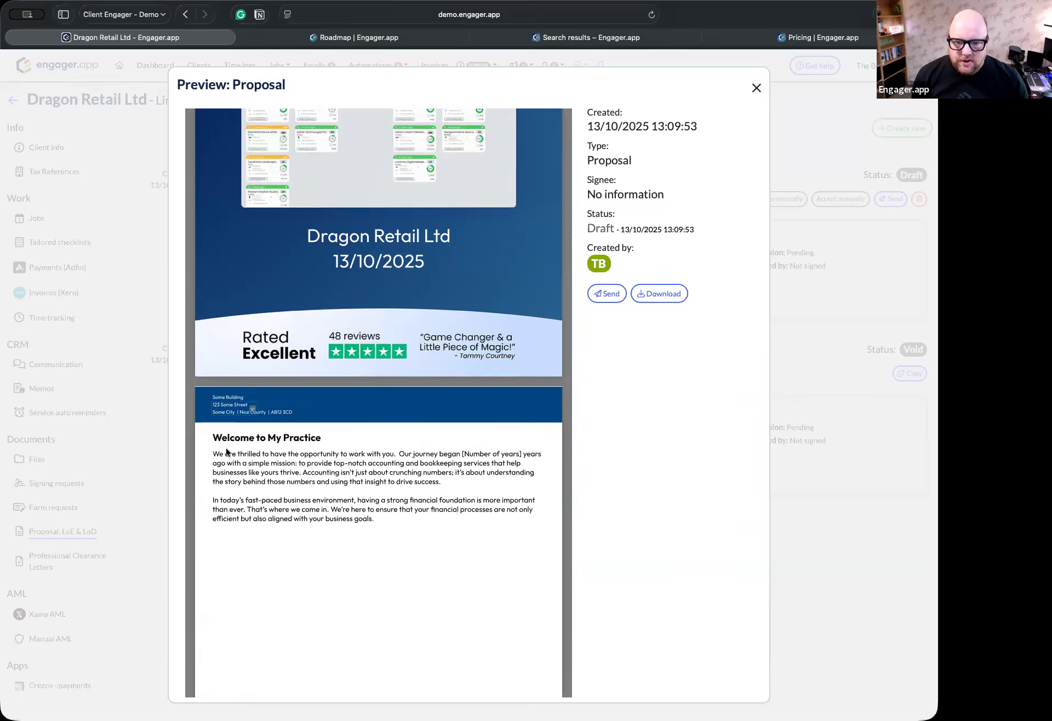
scroll(227, 452, down, 3)
scroll(227, 452, down, 1)
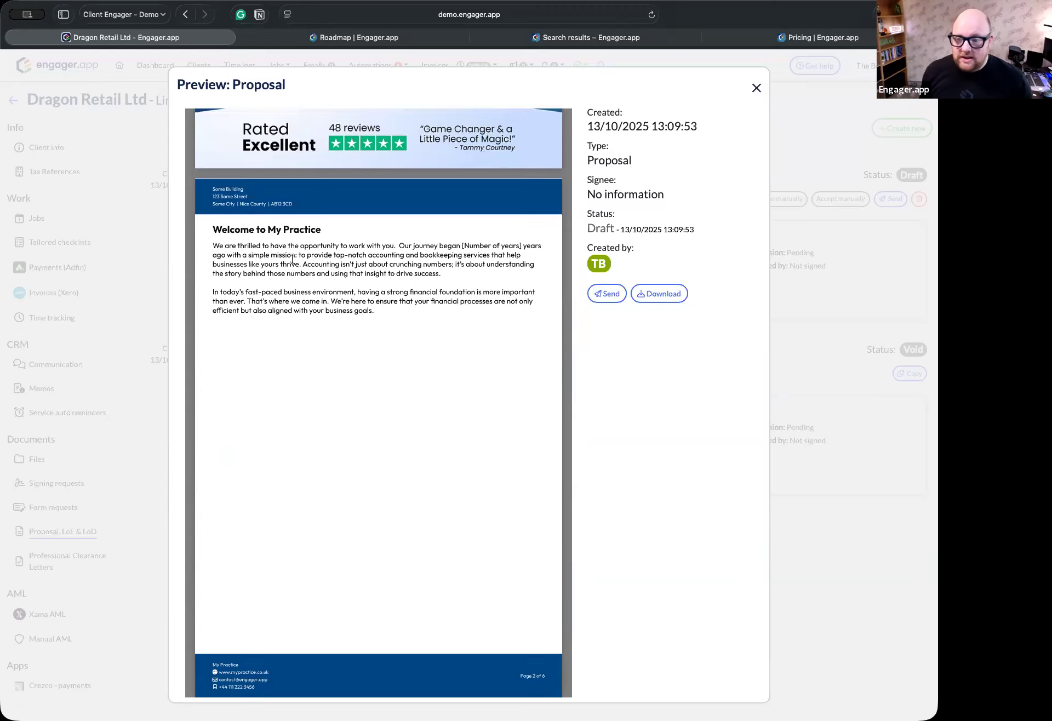
scroll(315, 333, down, 2)
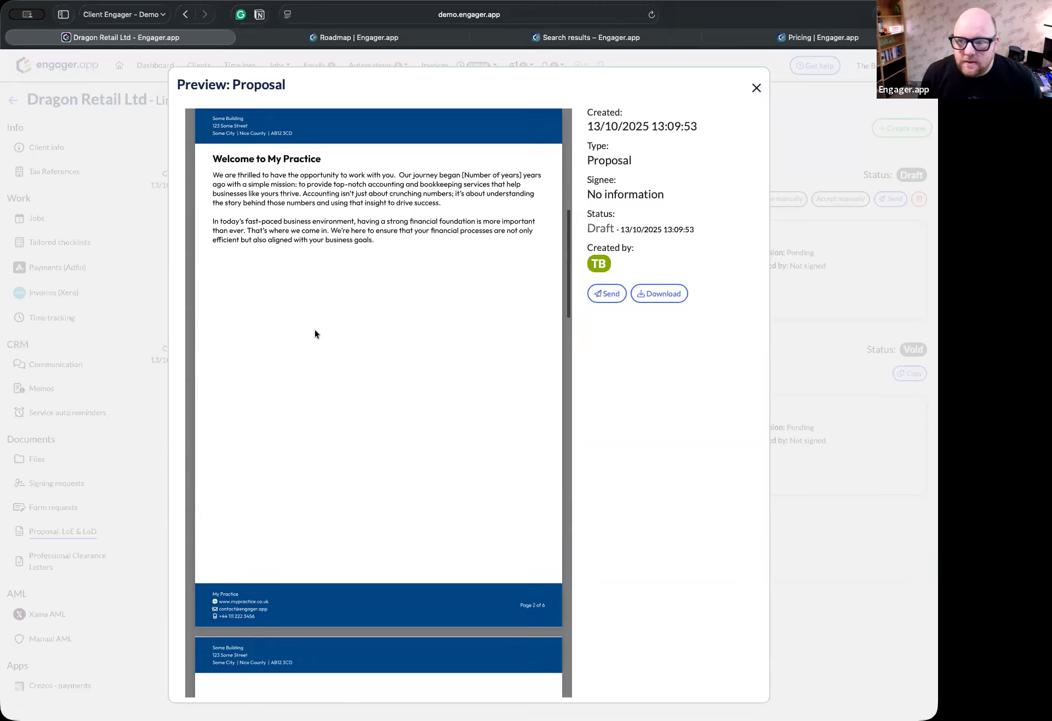
scroll(315, 333, down, 6)
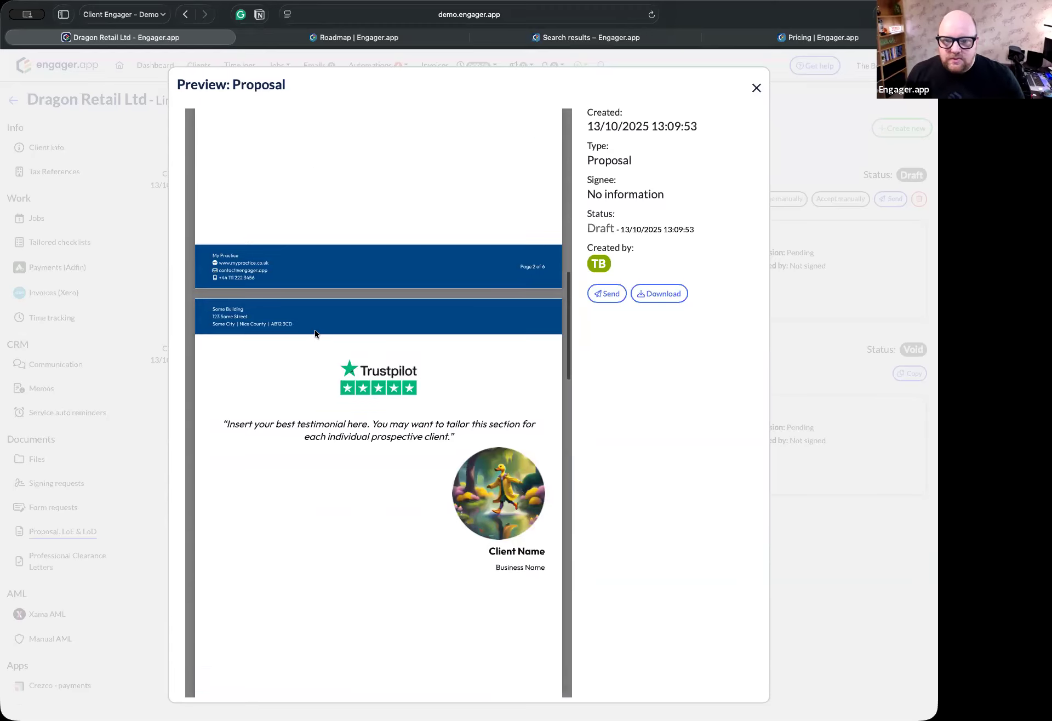
scroll(315, 333, up, 10)
scroll(315, 333, down, 9)
scroll(315, 333, down, 6)
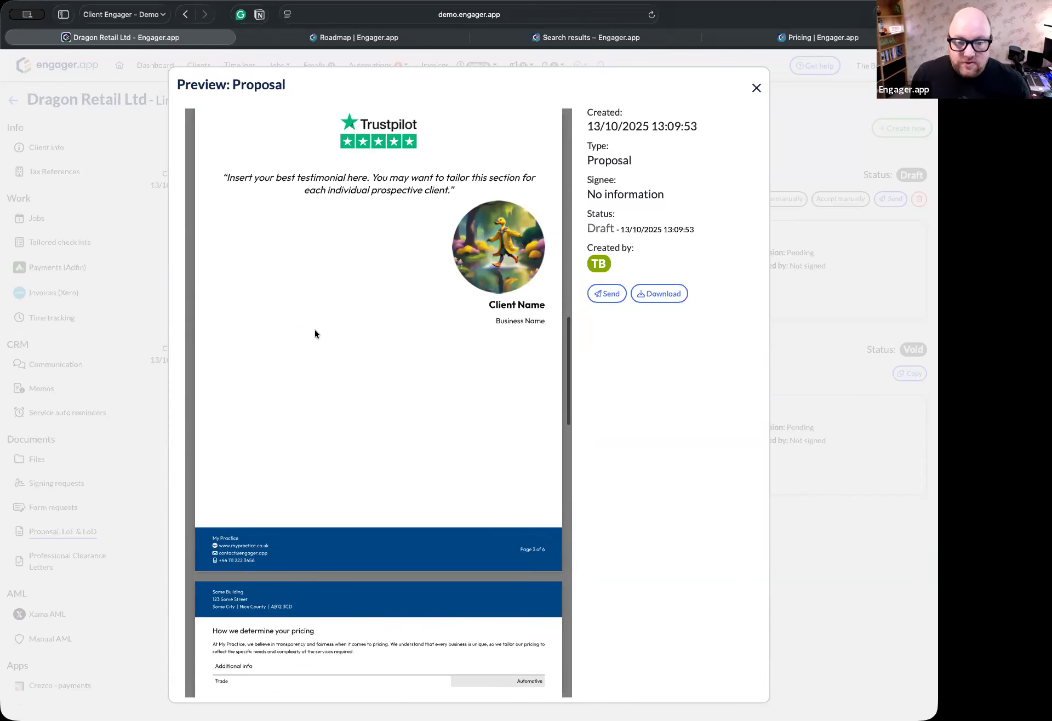
Step: Examine the proposal's pricing factors, fee breakdown, next-steps page and contact page
scroll(315, 333, down, 1)
scroll(315, 333, down, 5)
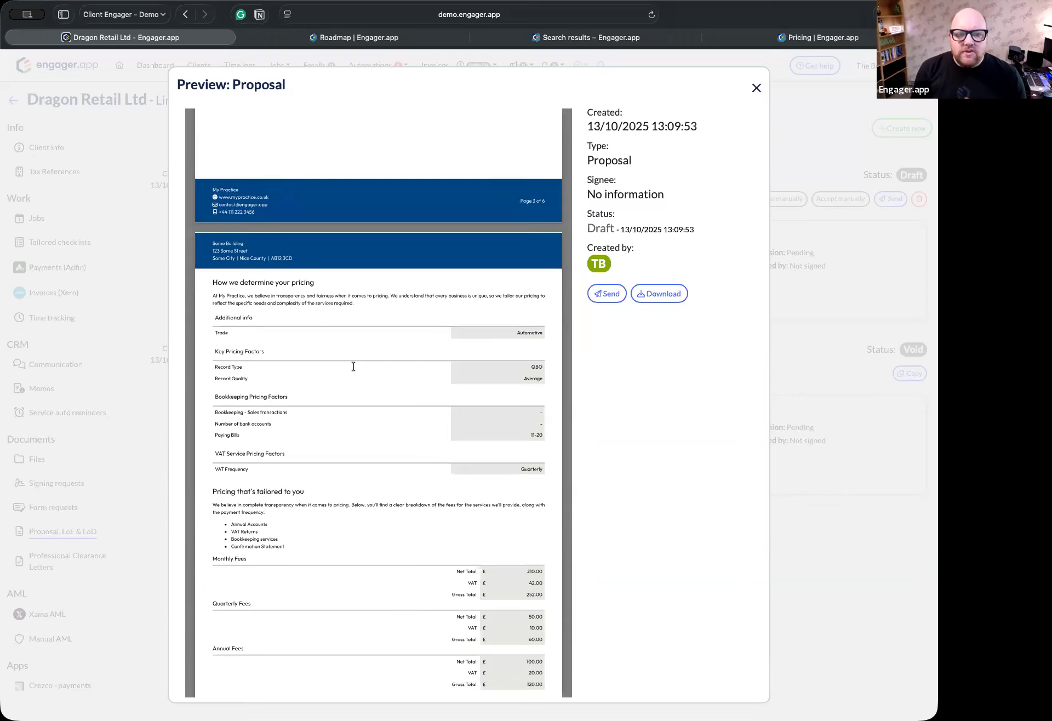
scroll(353, 370, down, 6)
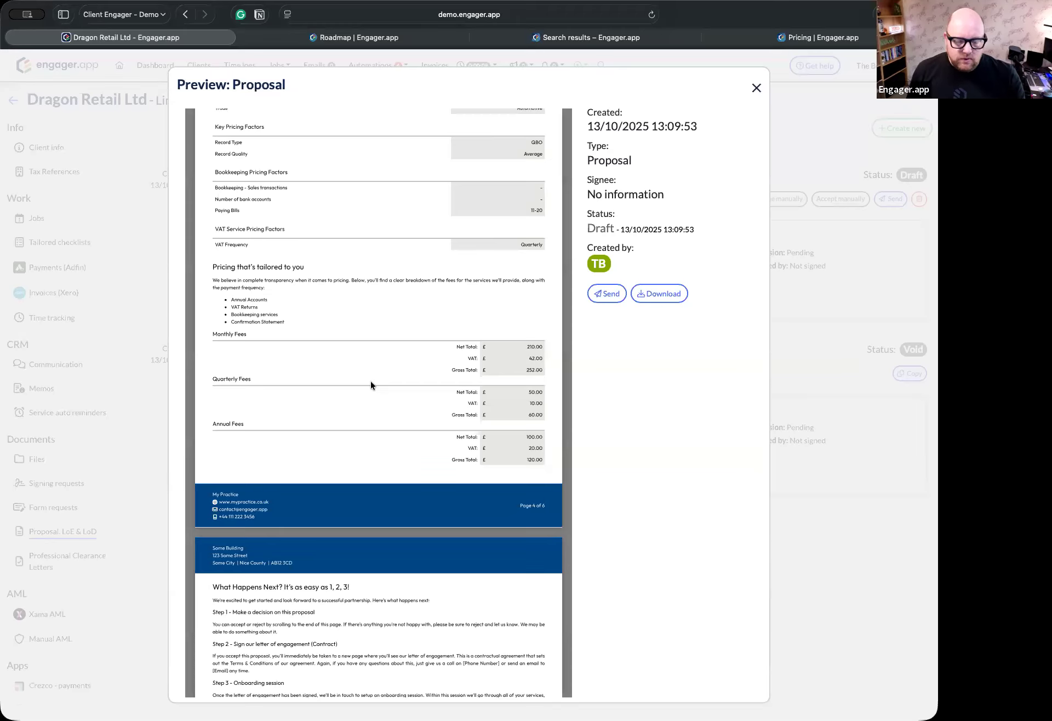
scroll(371, 385, down, 1)
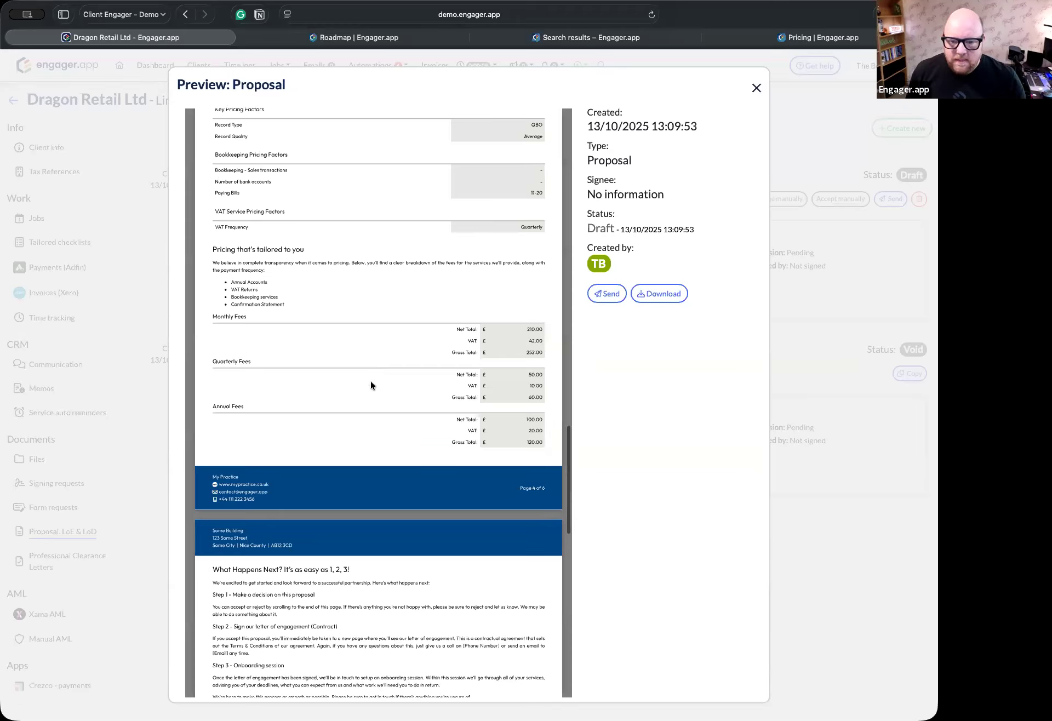
scroll(371, 385, down, 15)
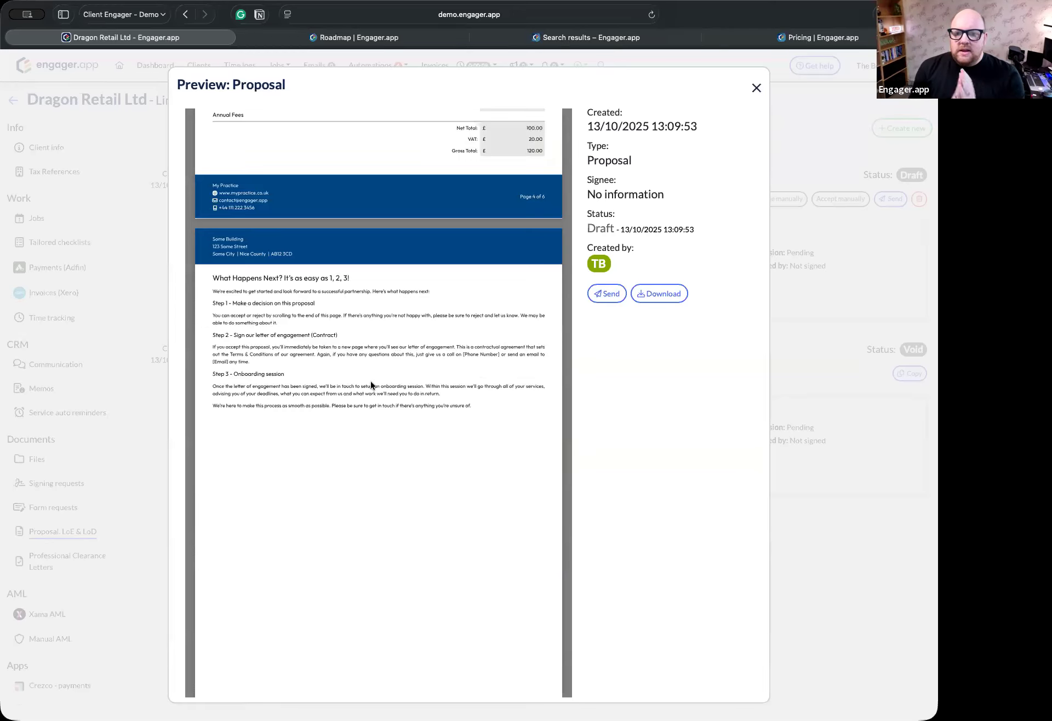
scroll(371, 344, down, 3)
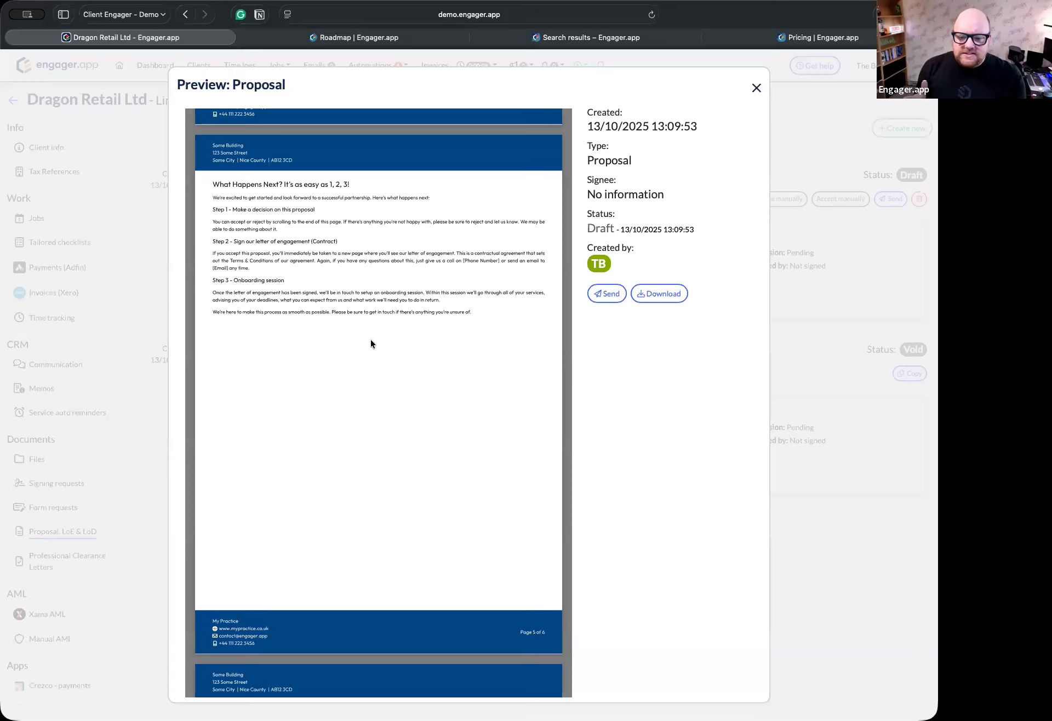
scroll(370, 344, down, 10)
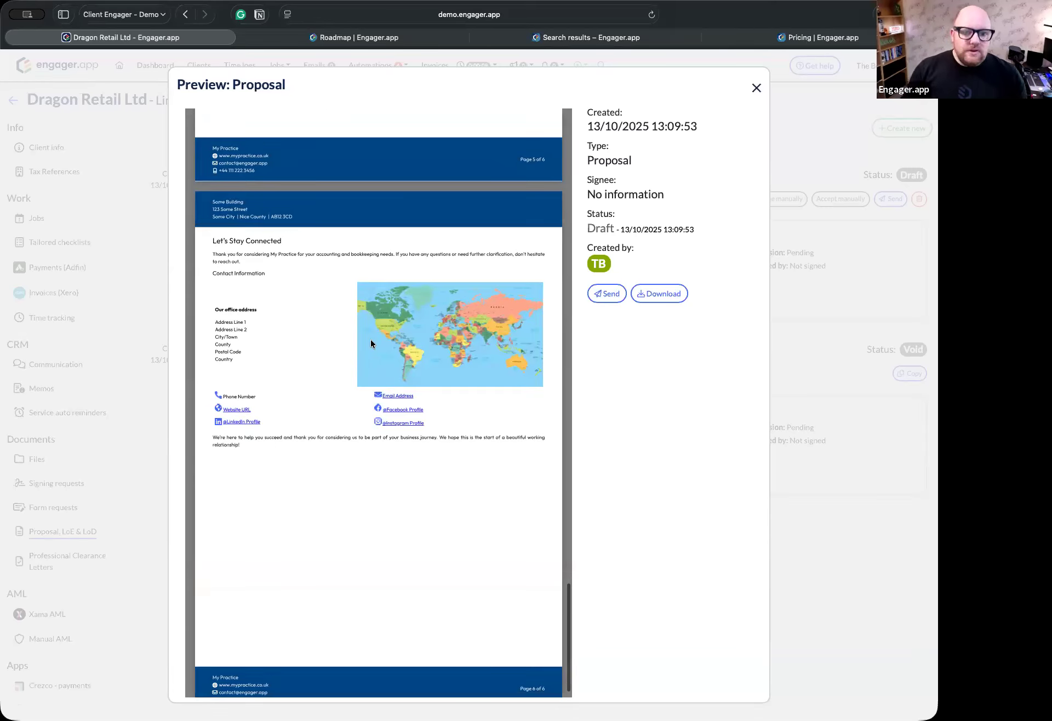
scroll(371, 343, down, 2)
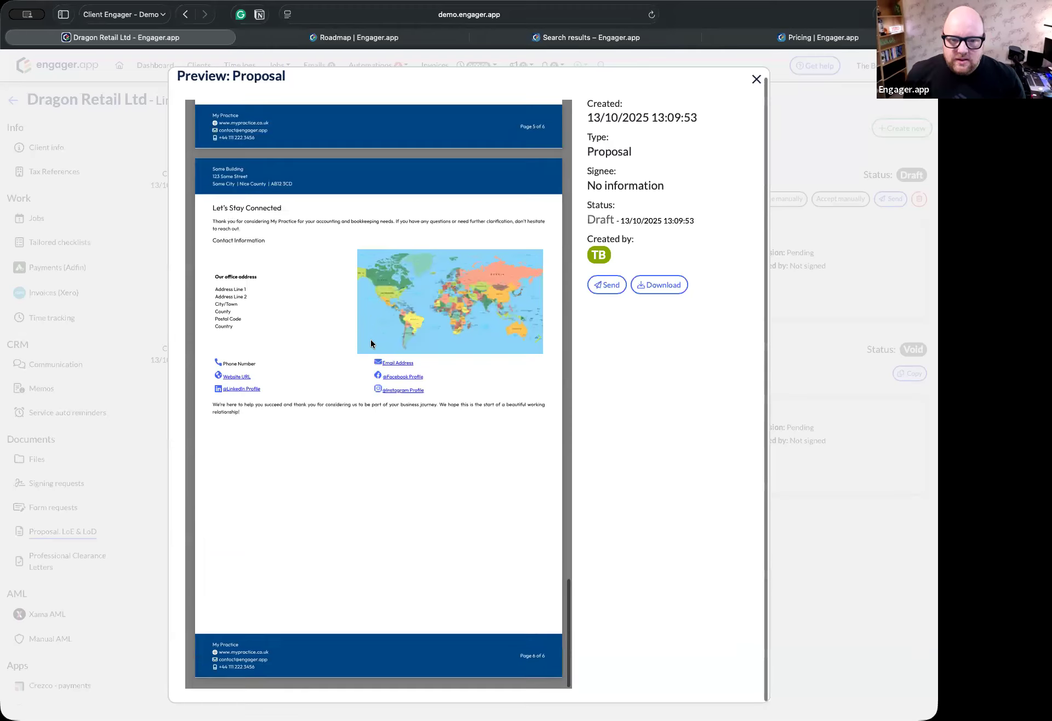
Step: Return to the proposal's cover page, highlight its status and close the preview
scroll(370, 340, up, 20)
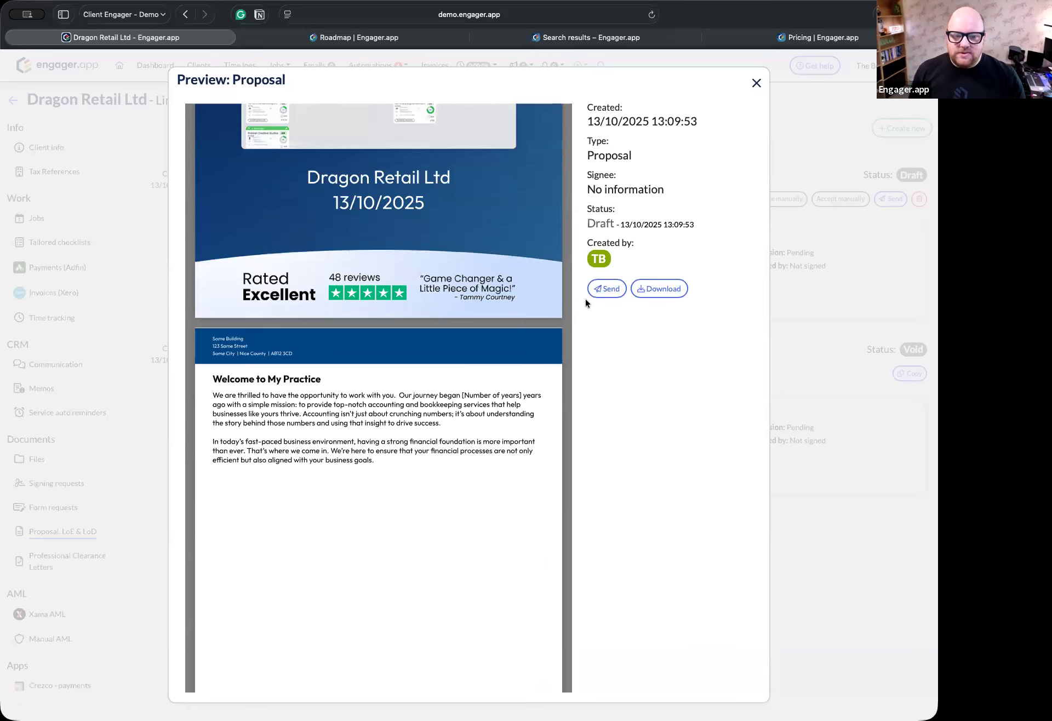
scroll(528, 295, up, 5)
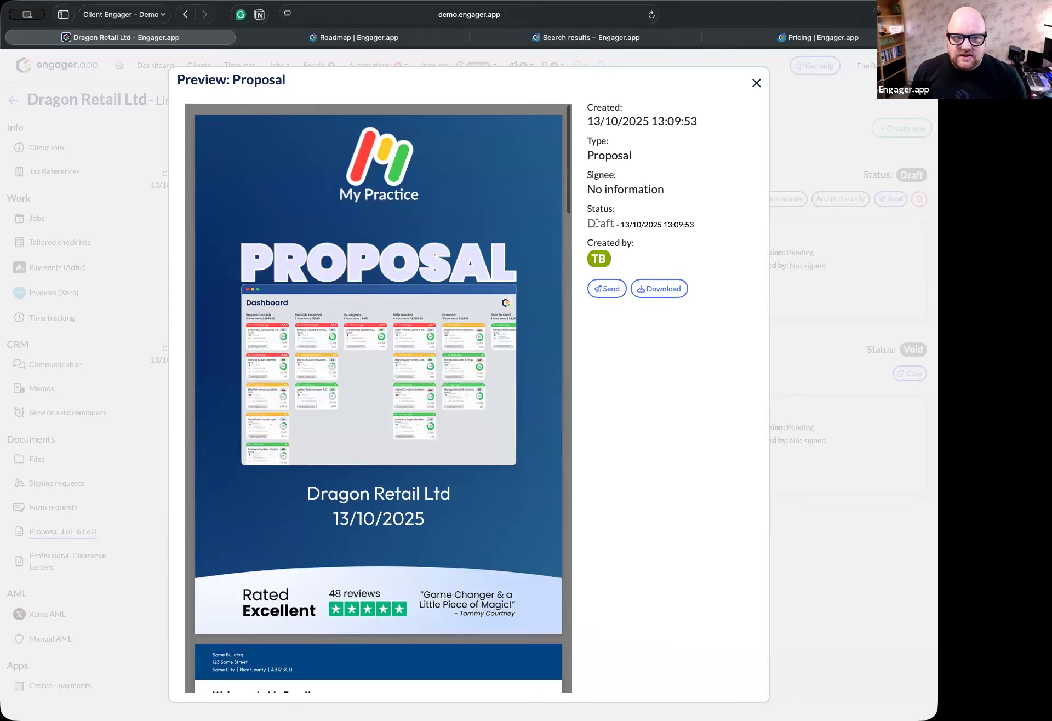
drag(587, 223, 614, 222)
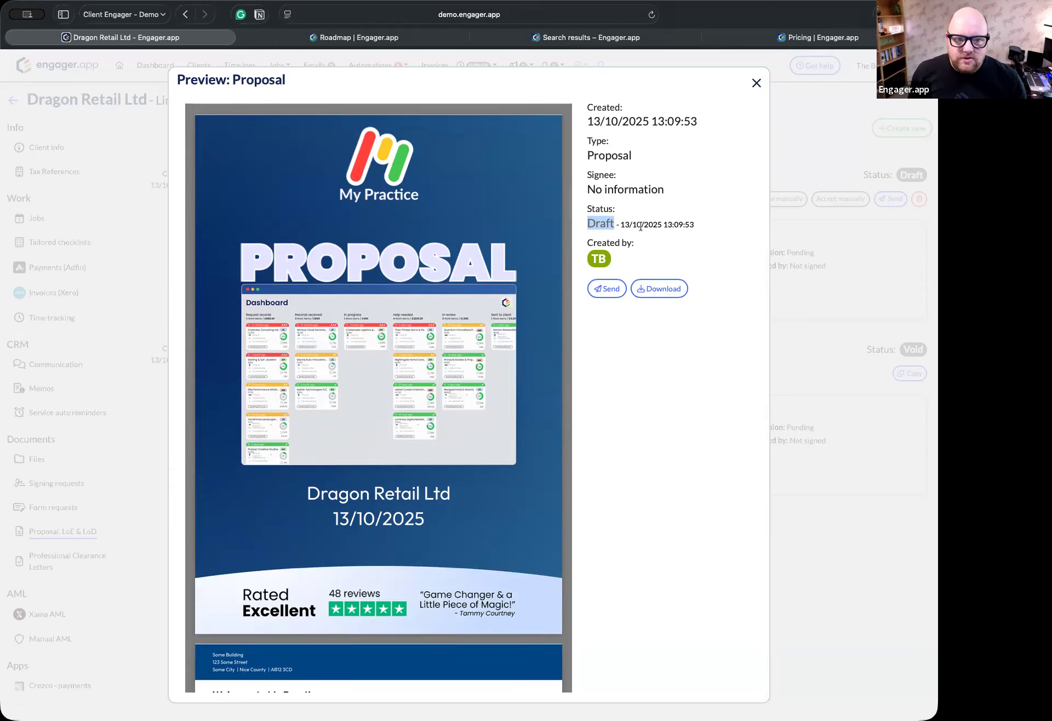
click(757, 84)
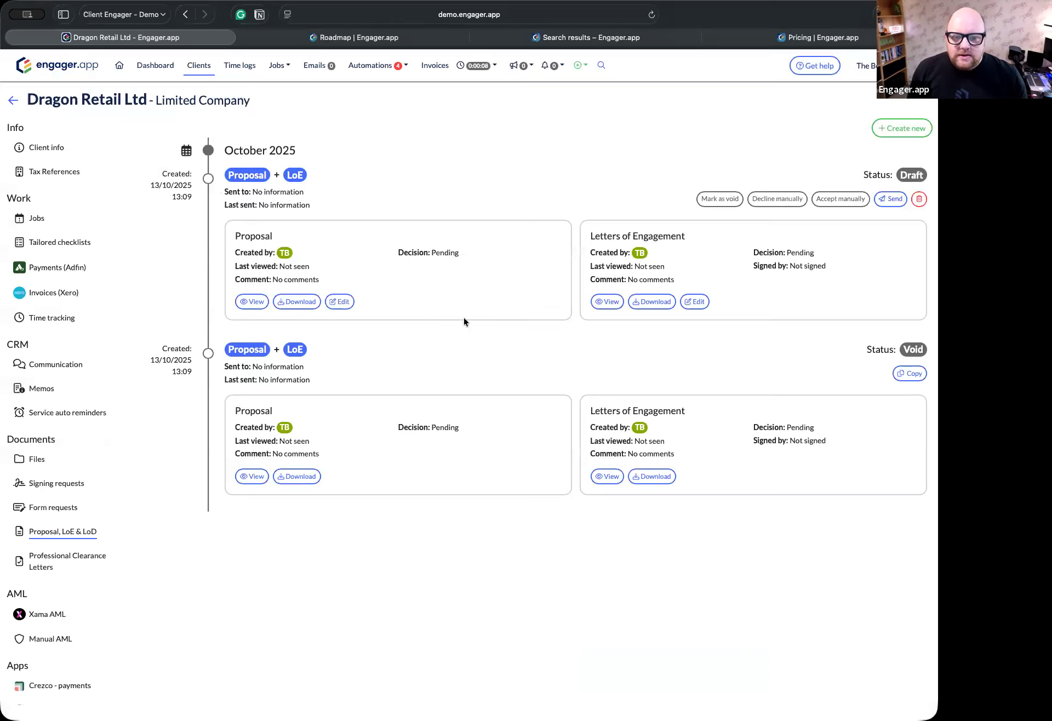
Step: Open the draft proposal for customisation and examine the LoE section list and the proposal's Intro and Pricing contents
click(343, 302)
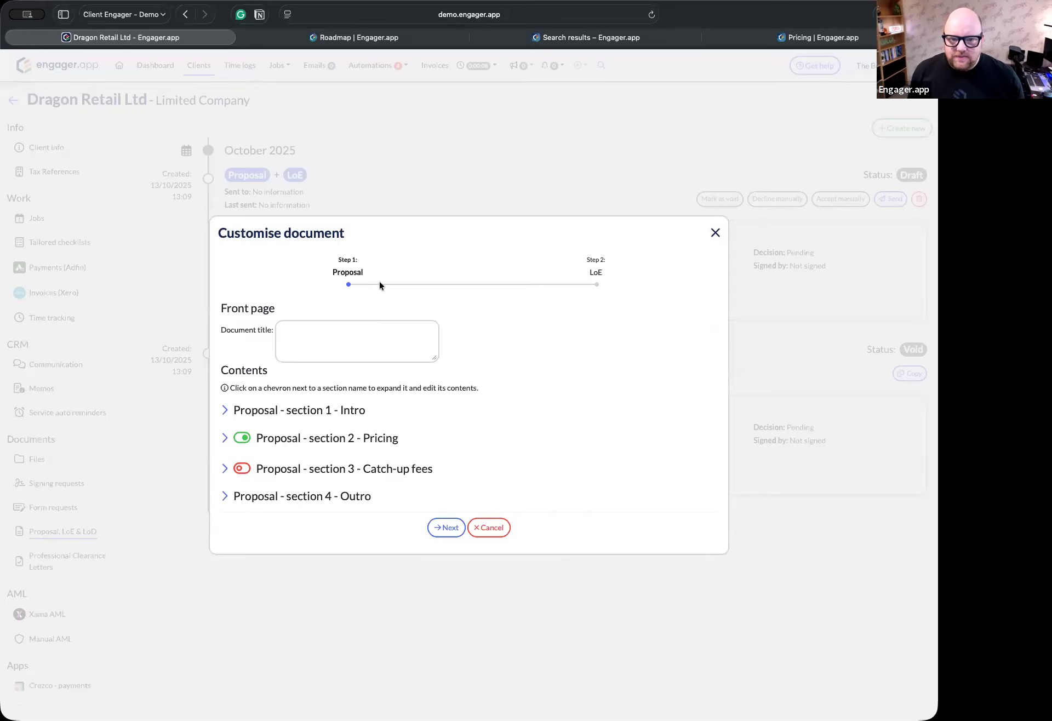
click(438, 532)
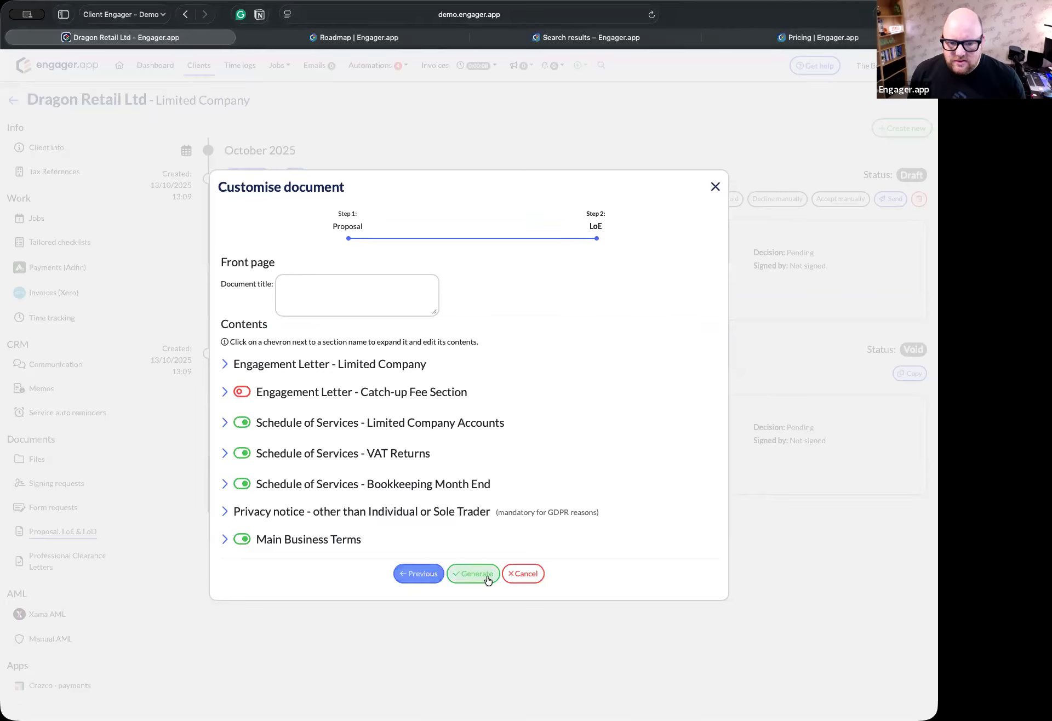
click(425, 574)
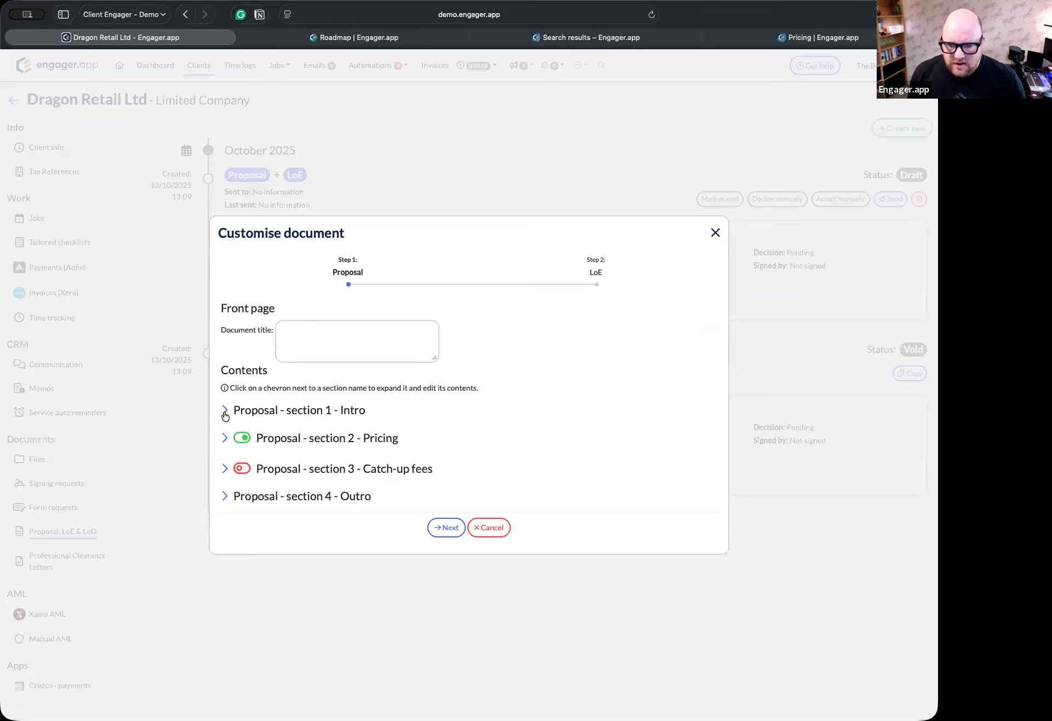
click(224, 410)
scroll(333, 460, down, 10)
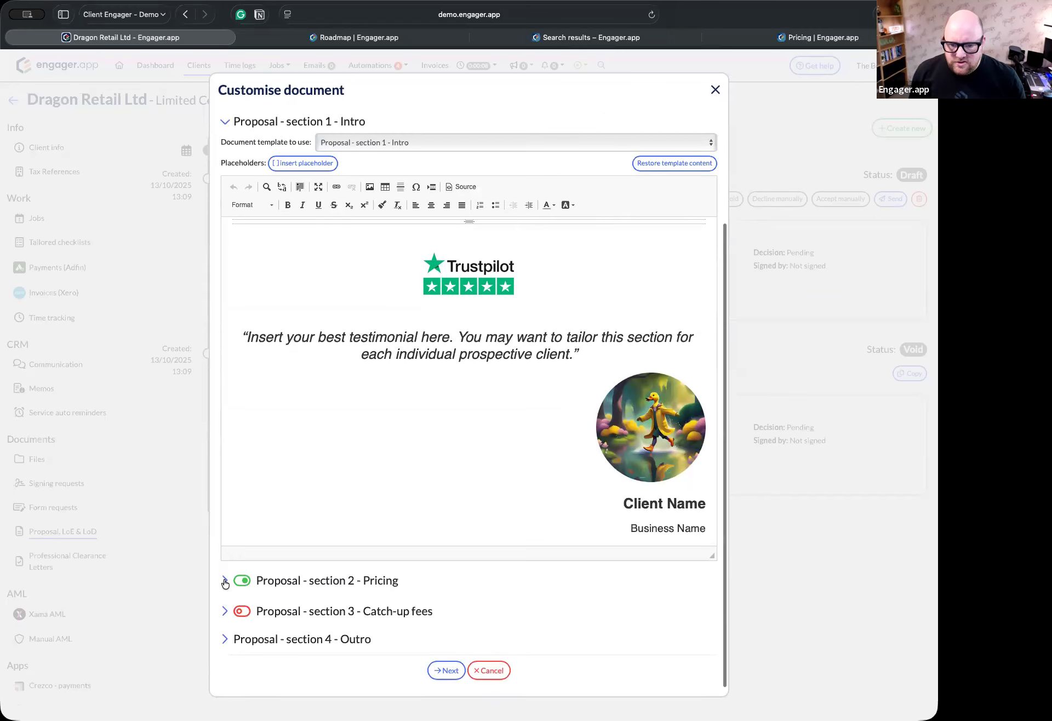
click(225, 577)
scroll(361, 485, down, 3)
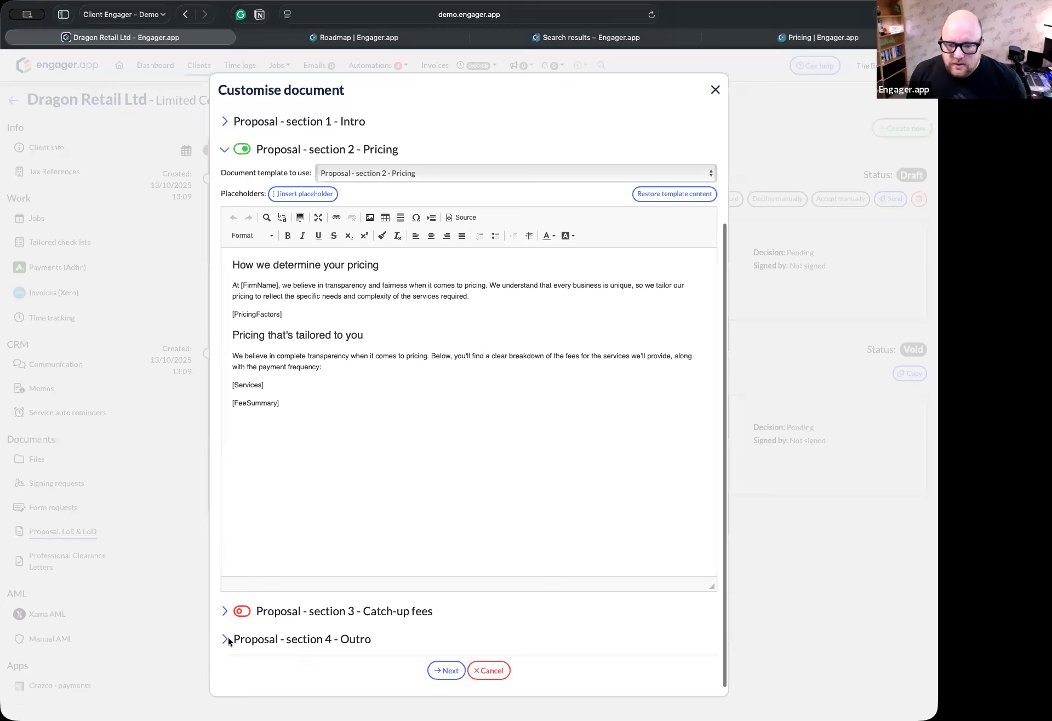
Step: Examine the proposal's Outro section contents and cancel the customisation
click(229, 639)
scroll(295, 597, down, 4)
scroll(295, 597, down, 3)
scroll(298, 602, up, 15)
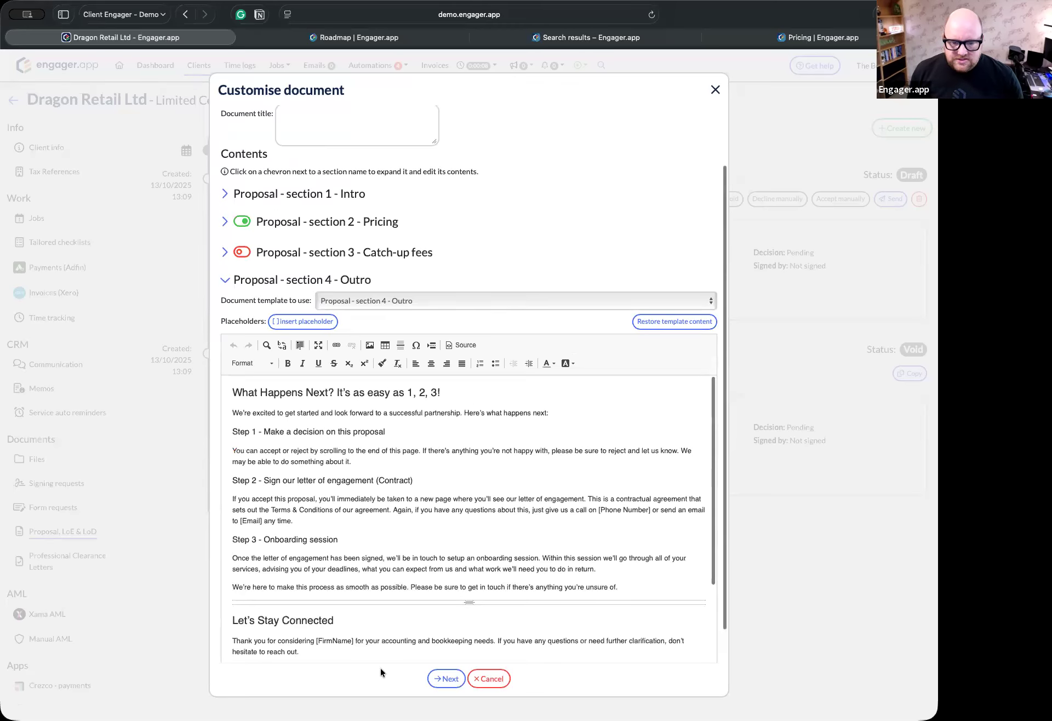
scroll(497, 678, up, 3)
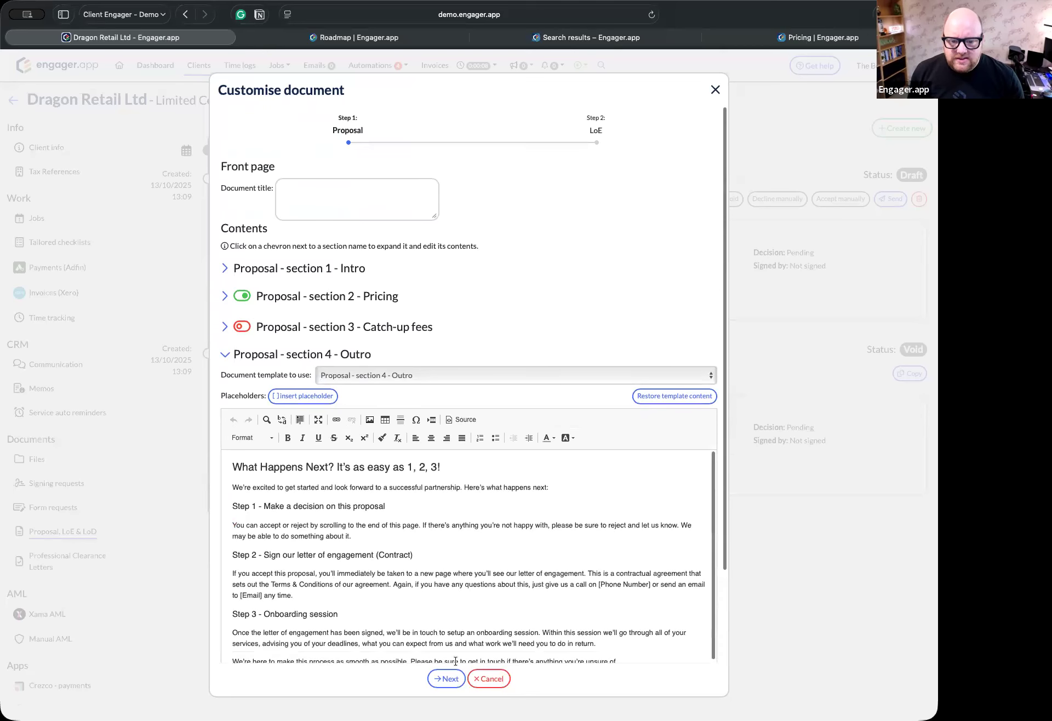
click(497, 678)
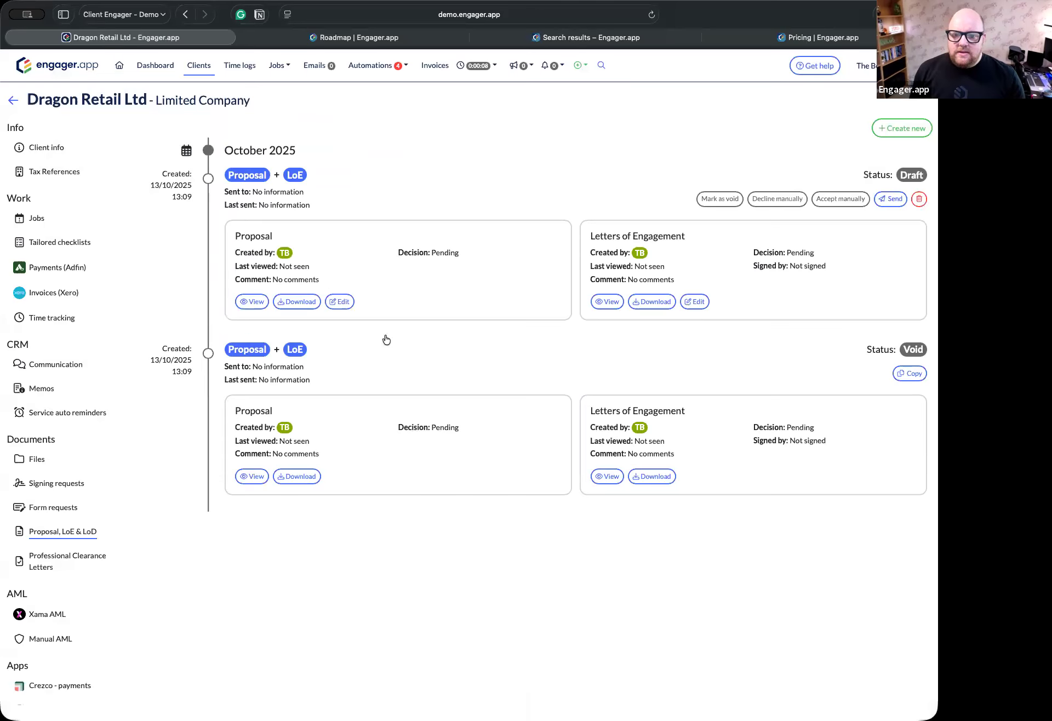
Step: Reopen the draft proposal's customisation, review the Intro section's text and testimonial, and cancel without changes
click(340, 300)
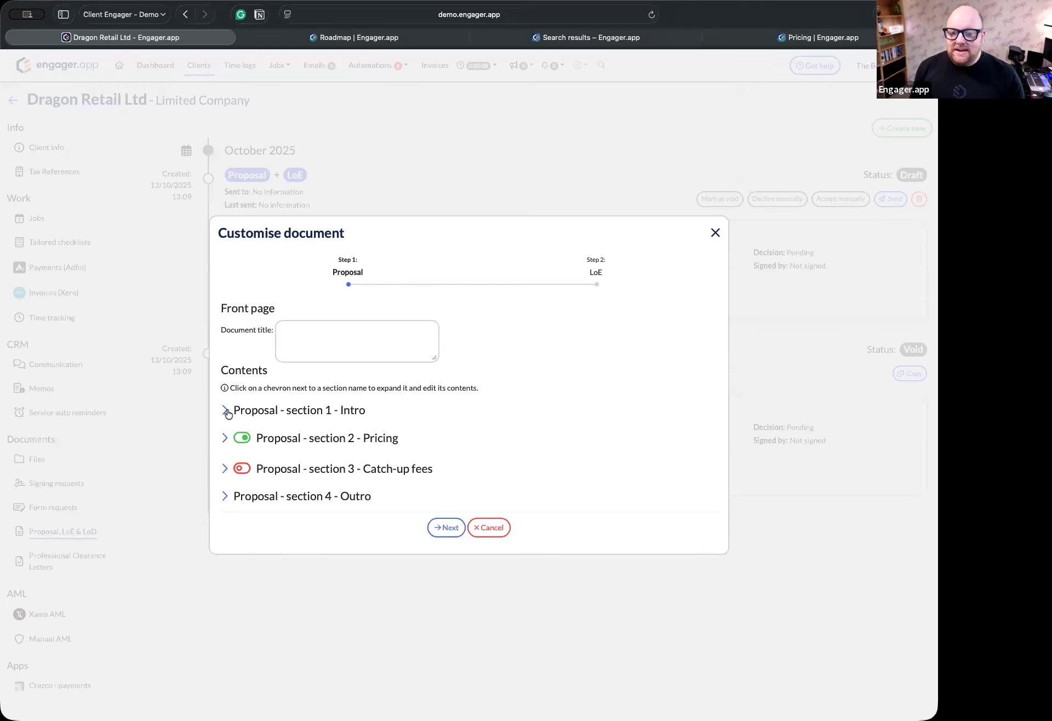
click(227, 413)
scroll(335, 470, down, 3)
scroll(337, 472, up, 3)
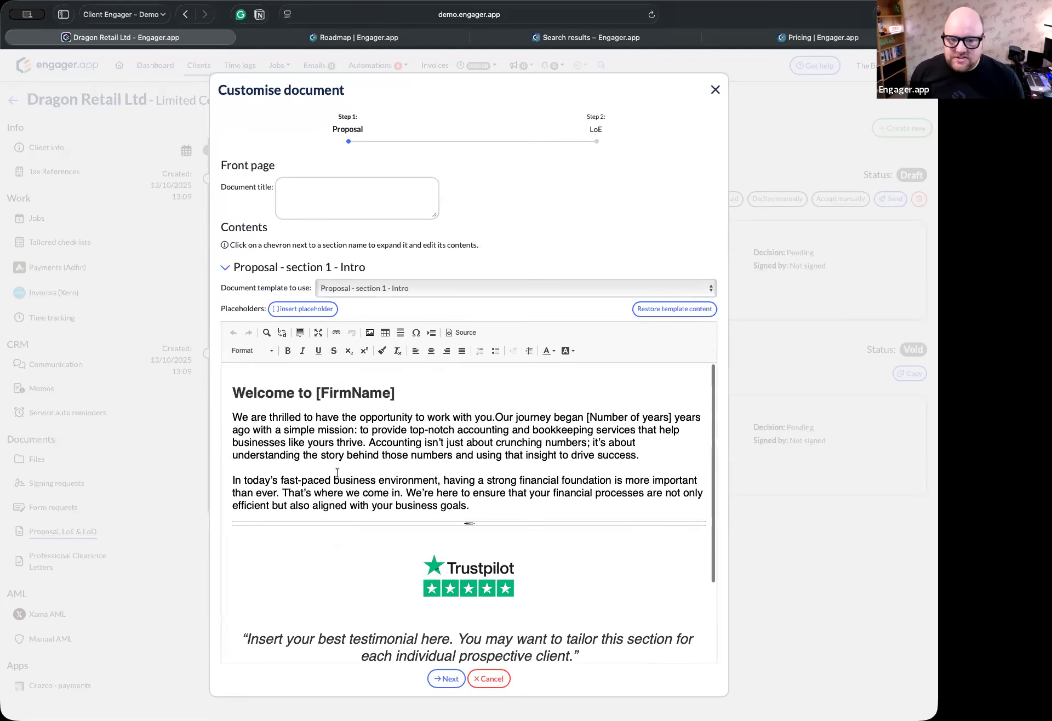
scroll(337, 472, down, 1)
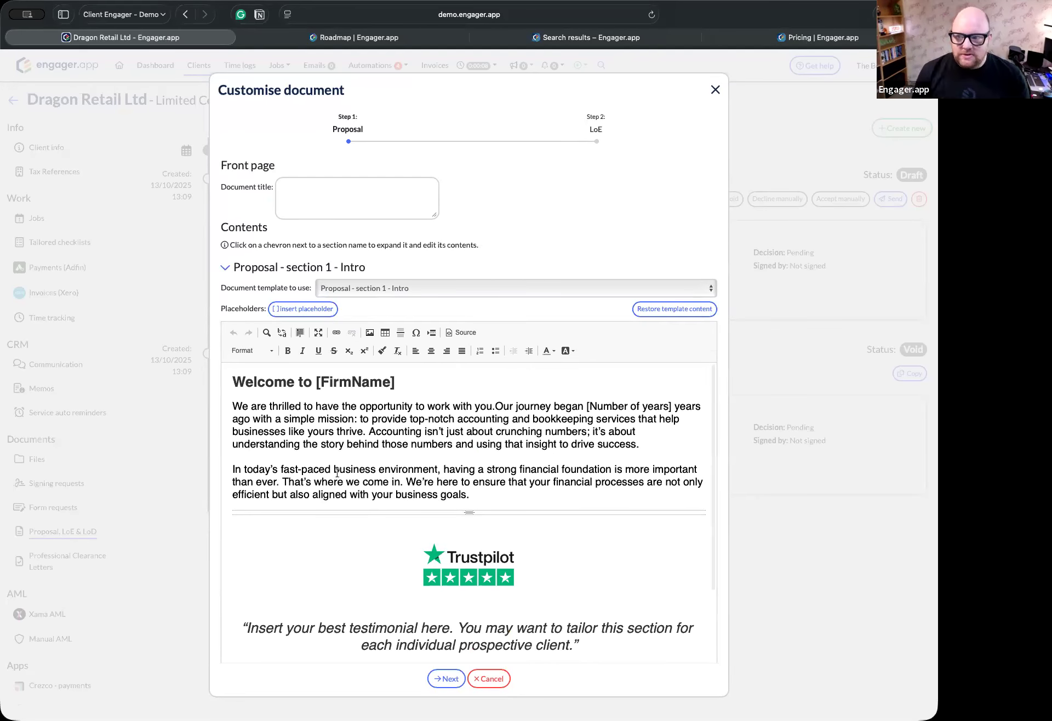
click(488, 678)
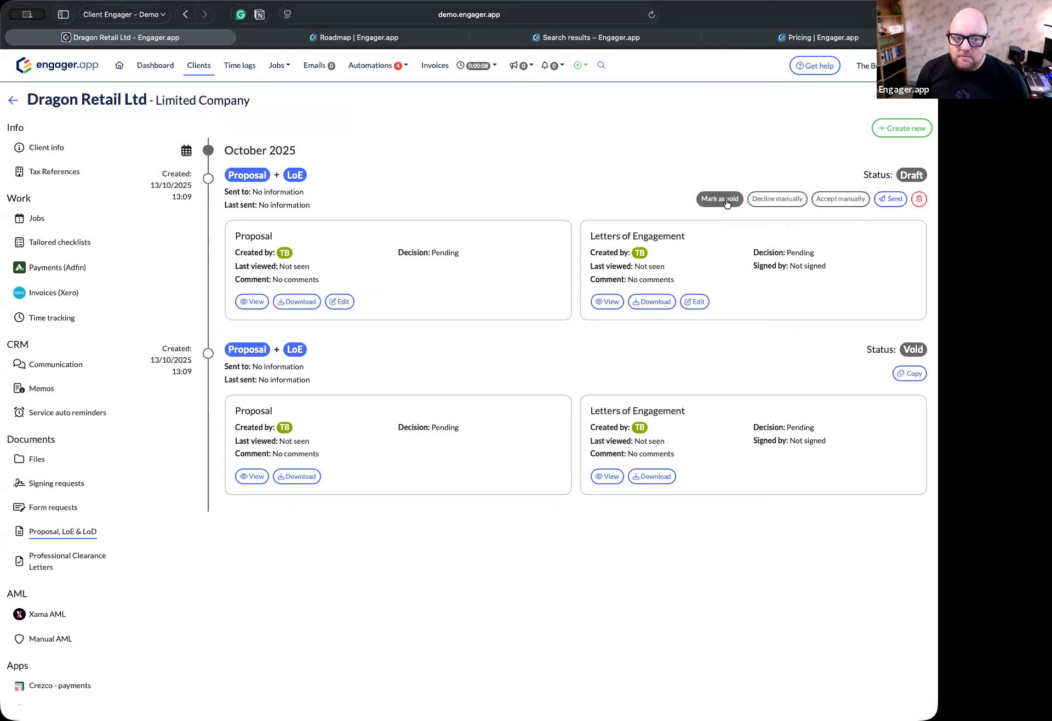
Step: Send the draft proposal and Letters of Engagement to the client's primary contact with the direct debit setup step not offered
click(882, 206)
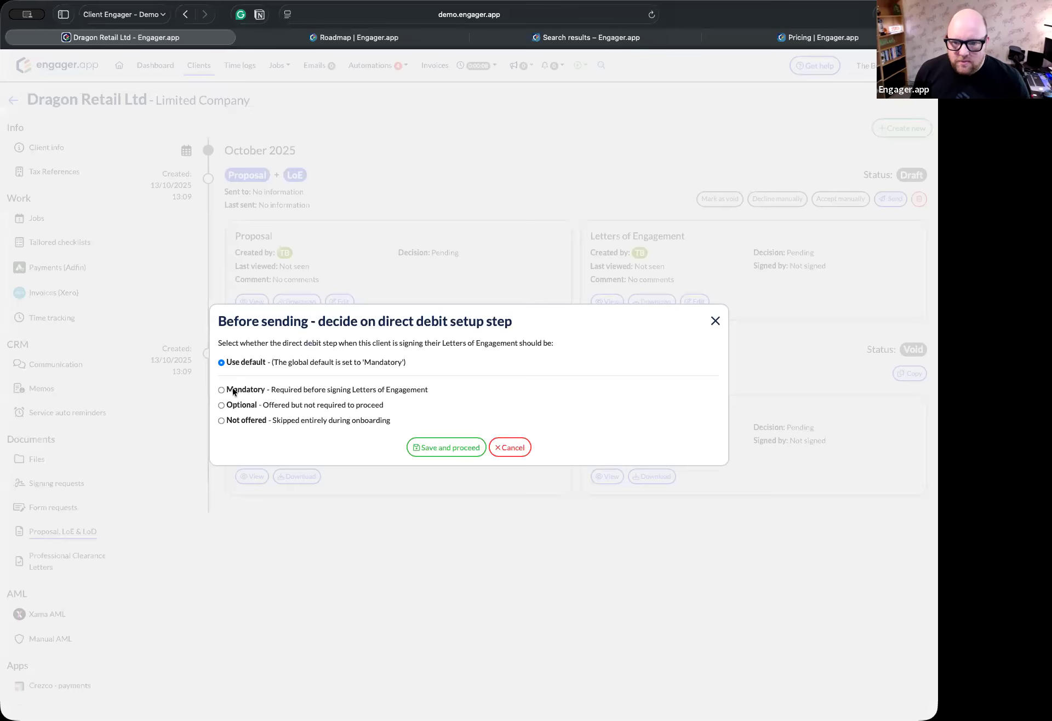
click(222, 421)
click(442, 447)
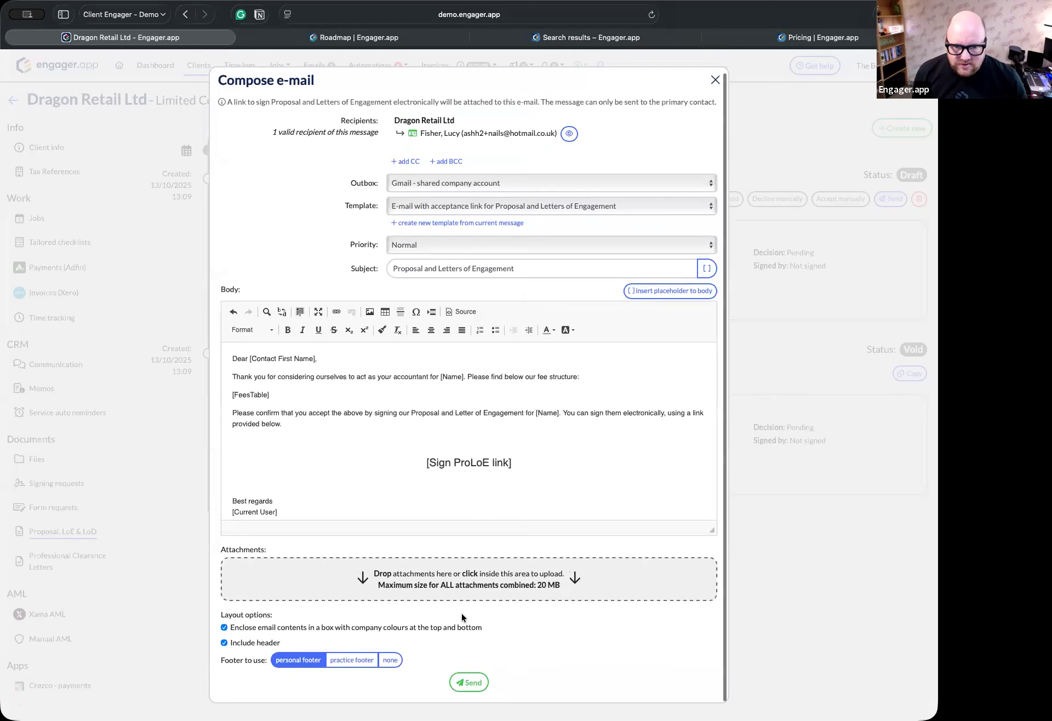
click(469, 683)
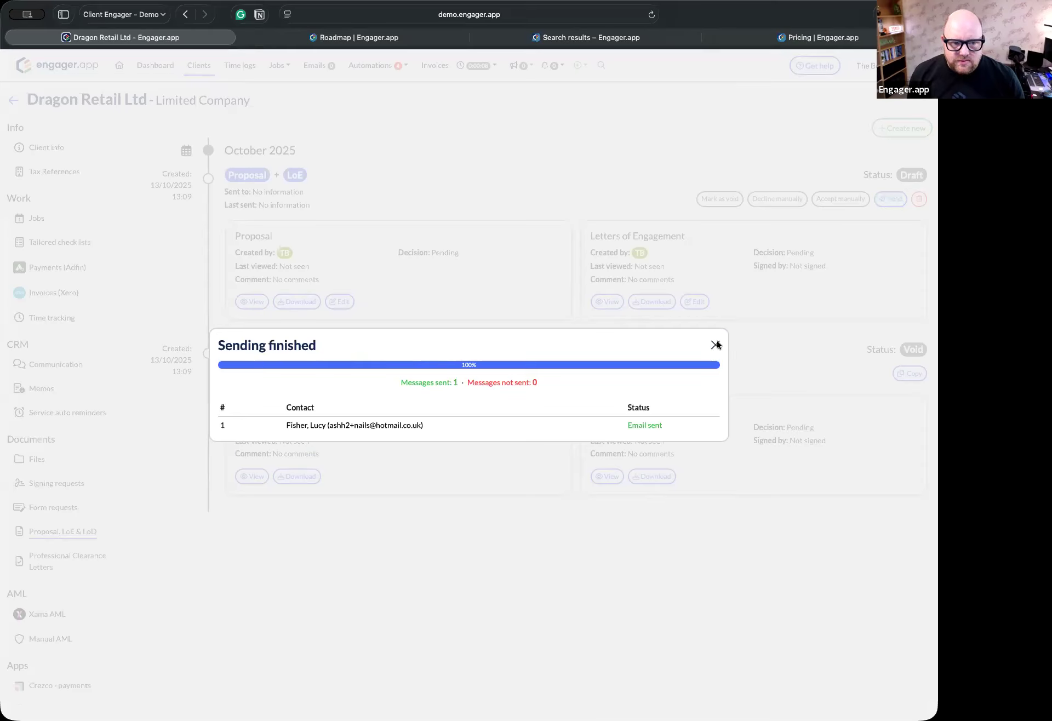
click(714, 346)
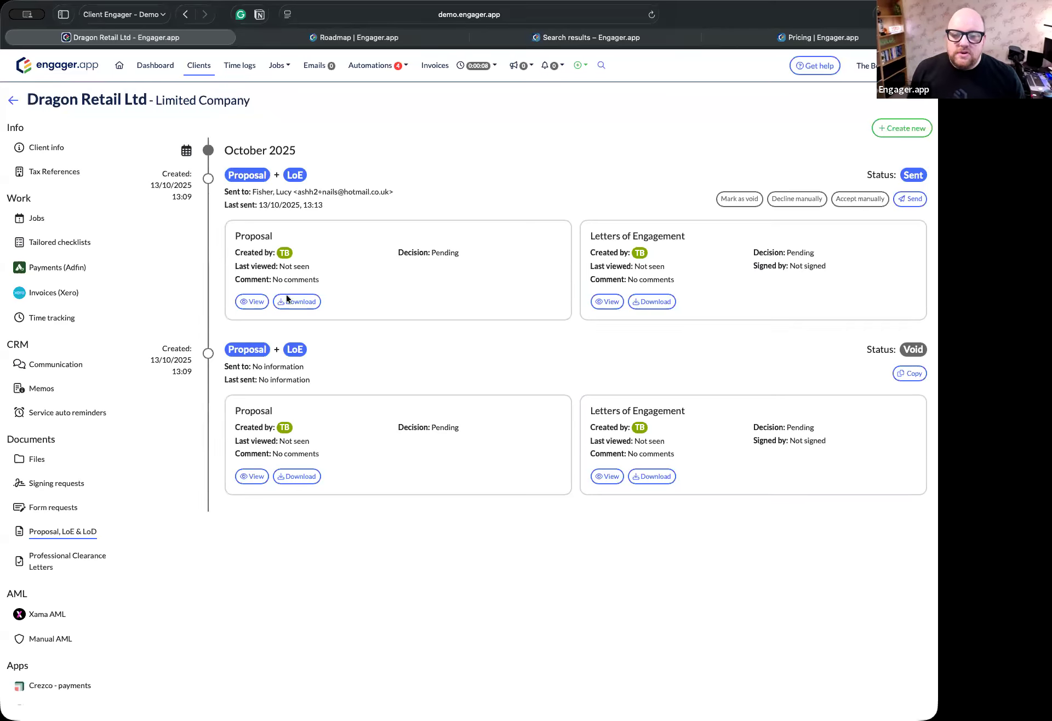
Step: Check the BCC recipient option in a resend e-mail for the sent proposal and close the message unsent
click(904, 201)
click(445, 448)
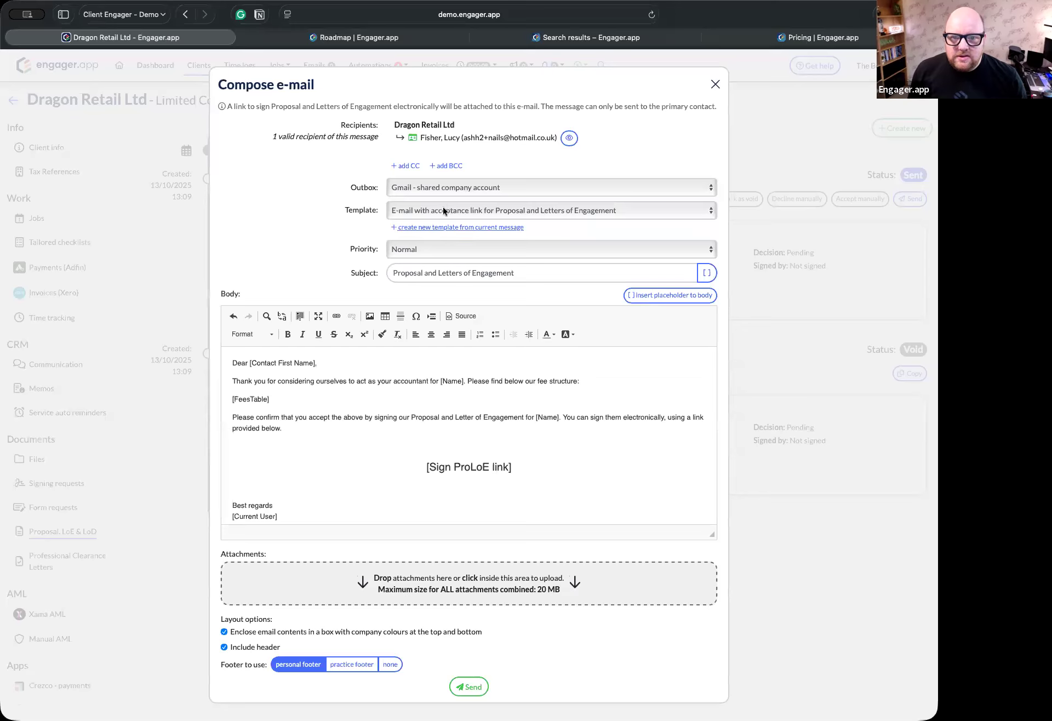
click(444, 165)
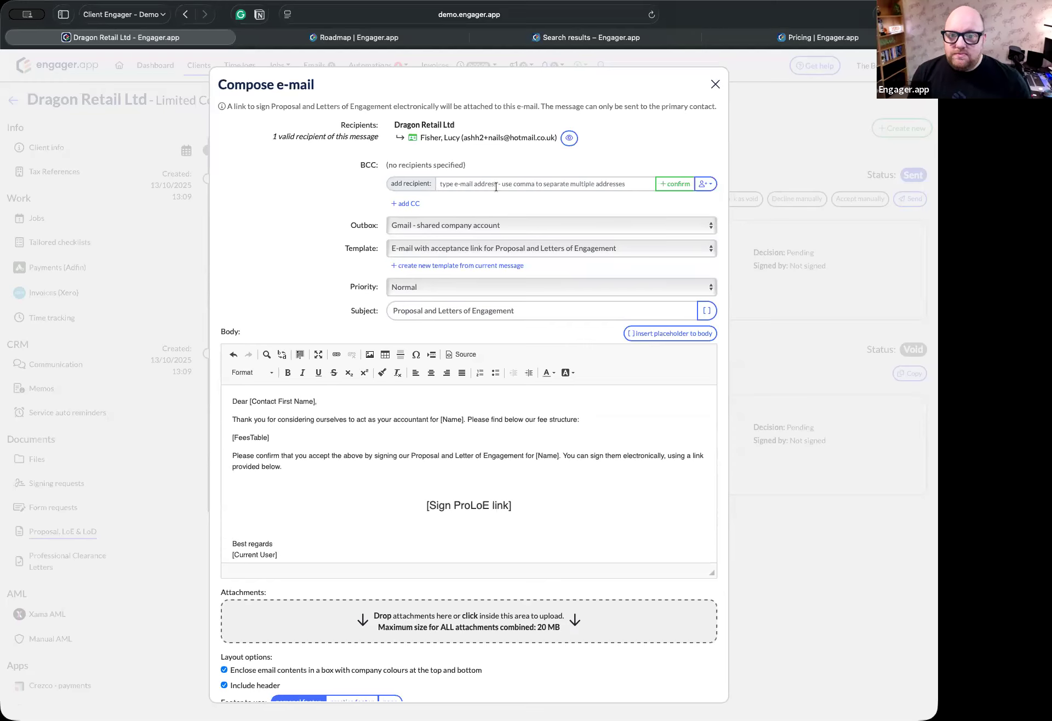
click(715, 84)
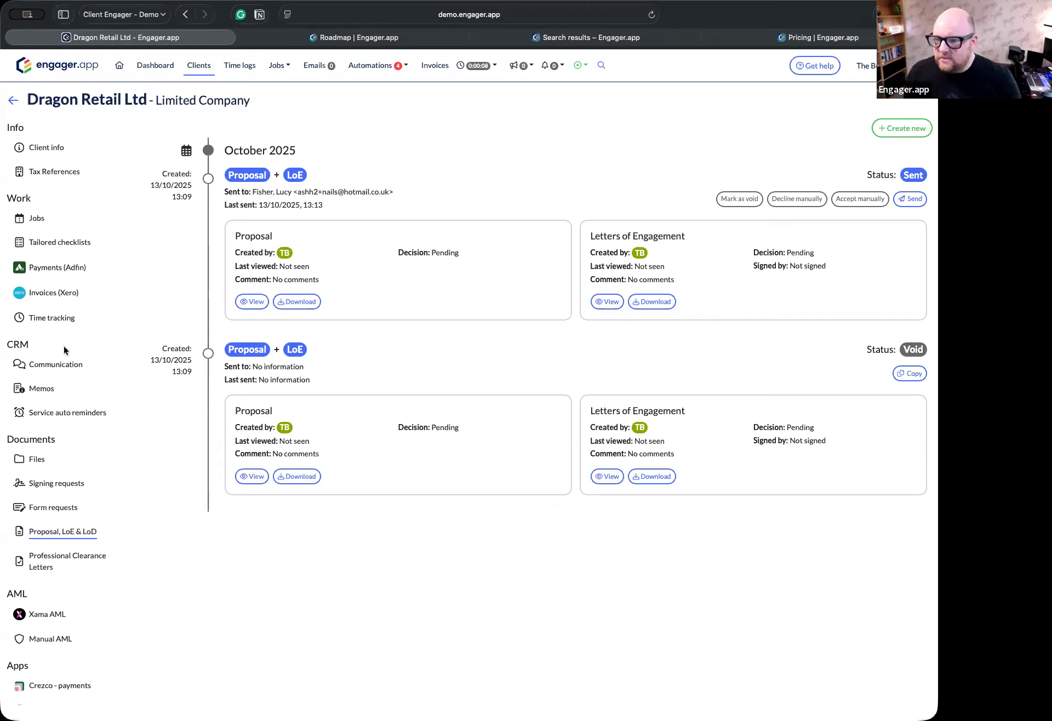
Step: Preview the e-mail for the sent proposal and open the client portal through its Review & sign link
click(254, 302)
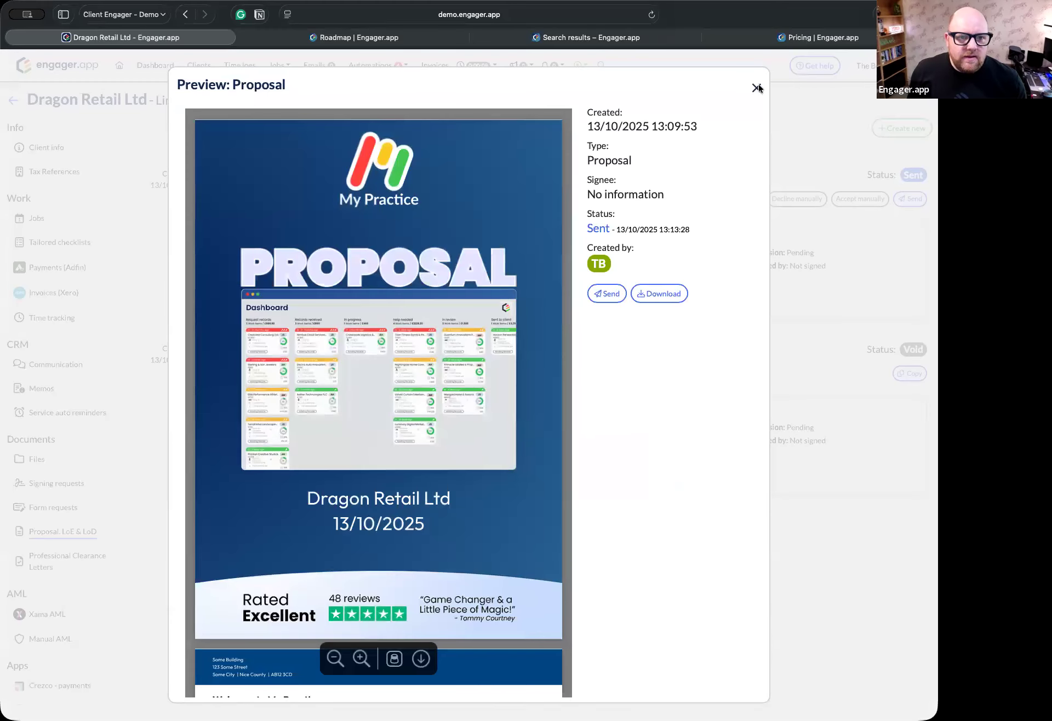
click(756, 88)
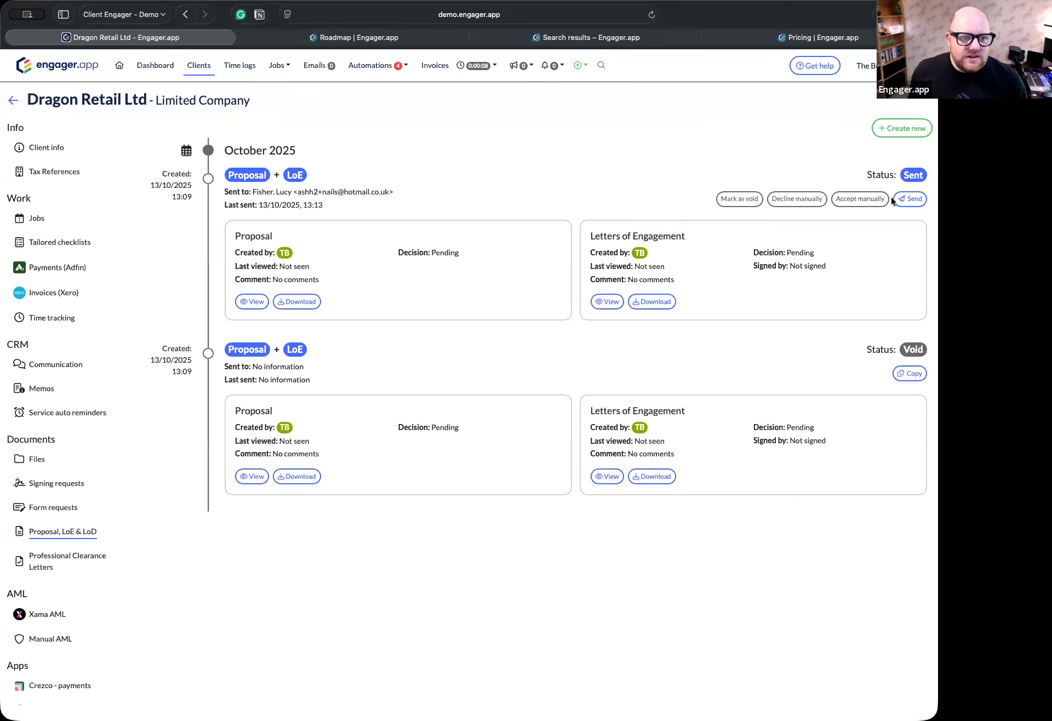
click(909, 198)
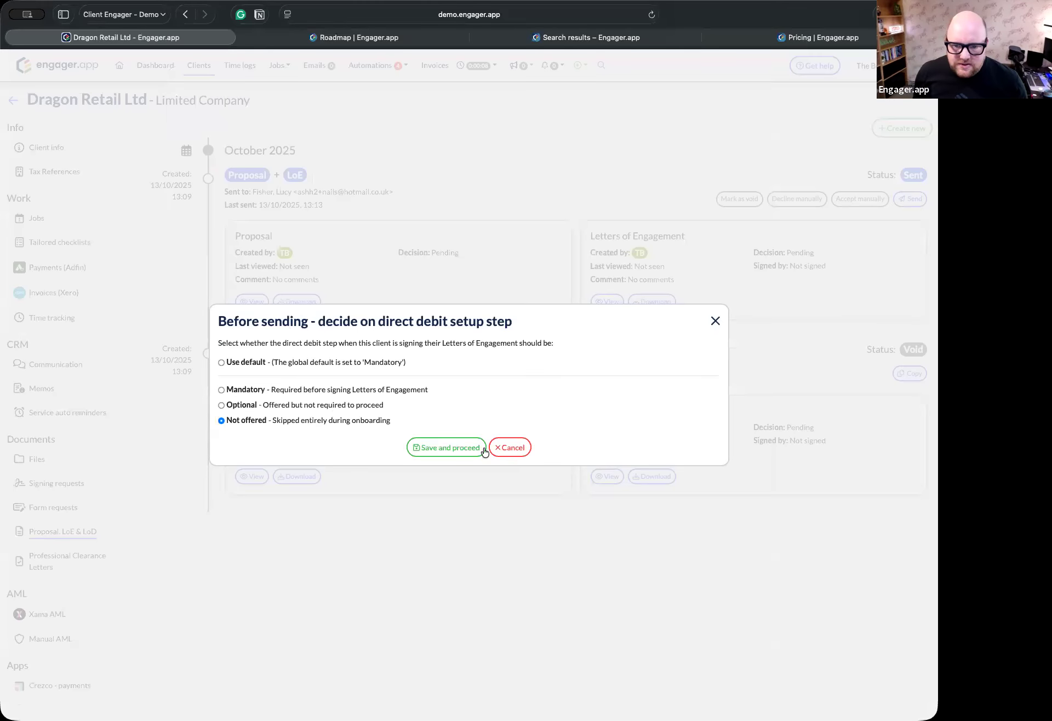
click(451, 448)
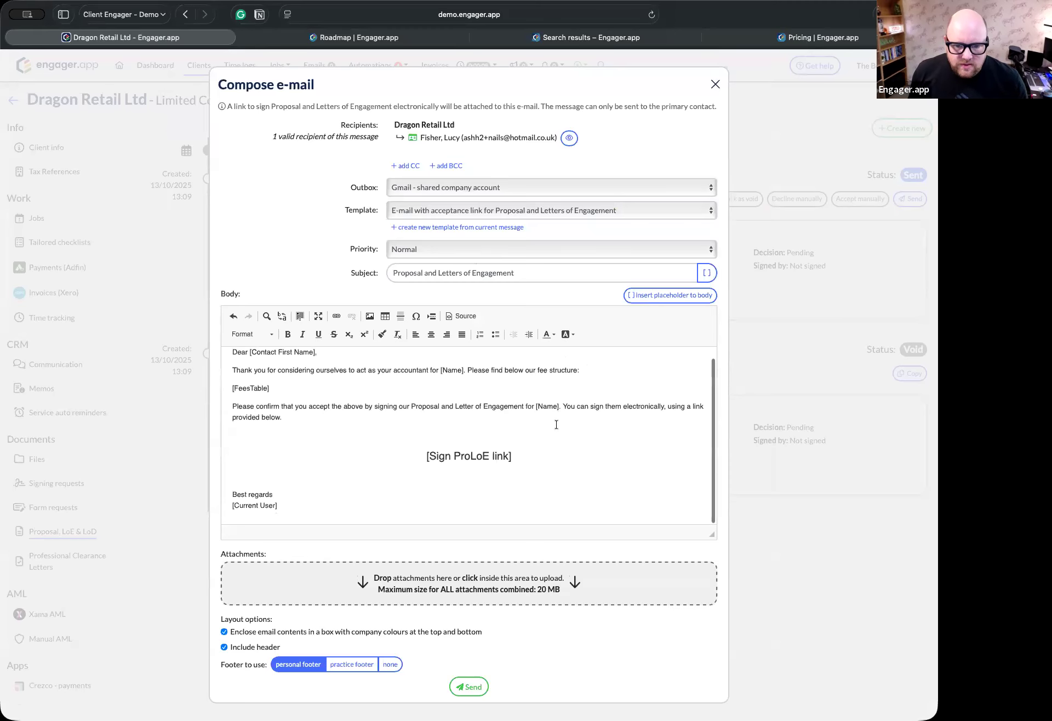
click(570, 138)
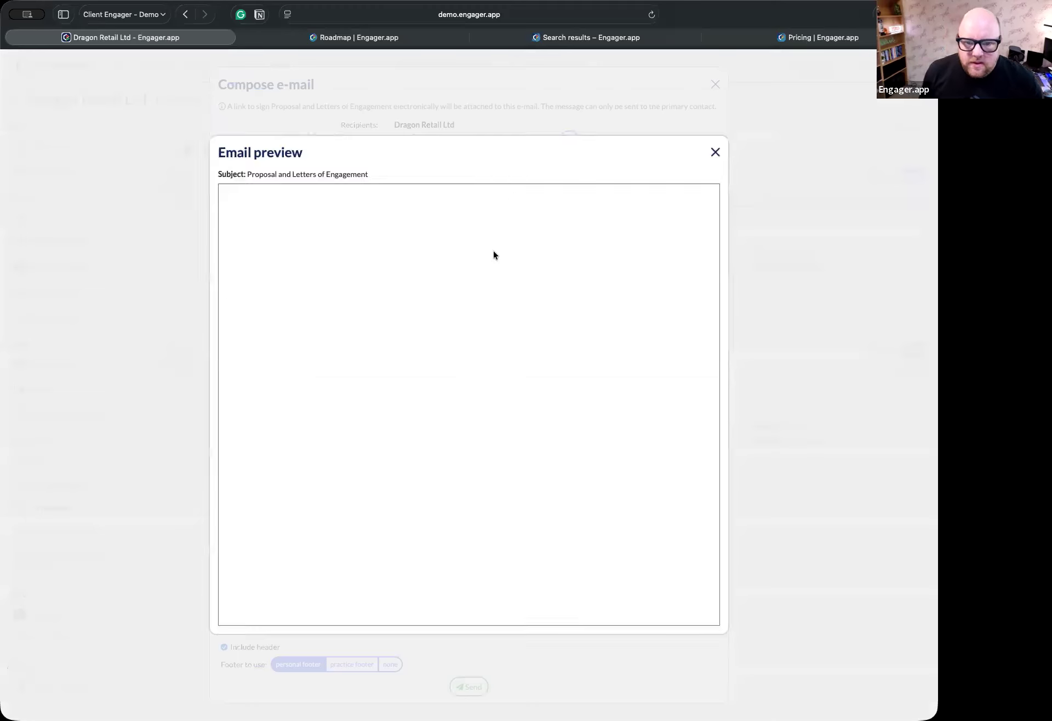
scroll(482, 322, down, 10)
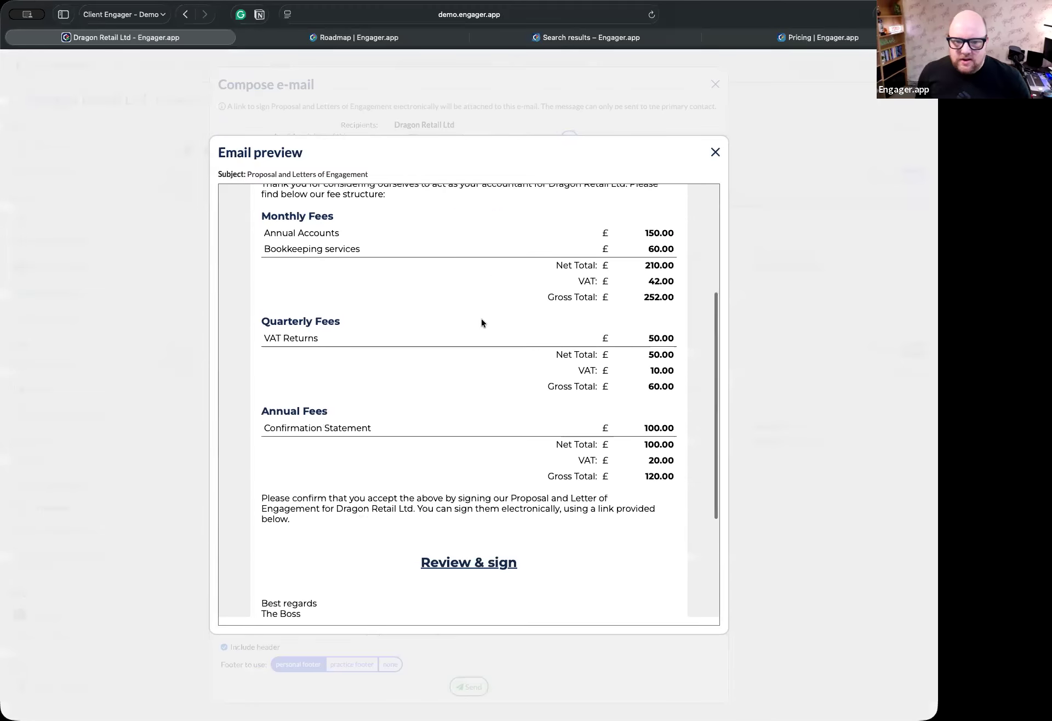
click(461, 419)
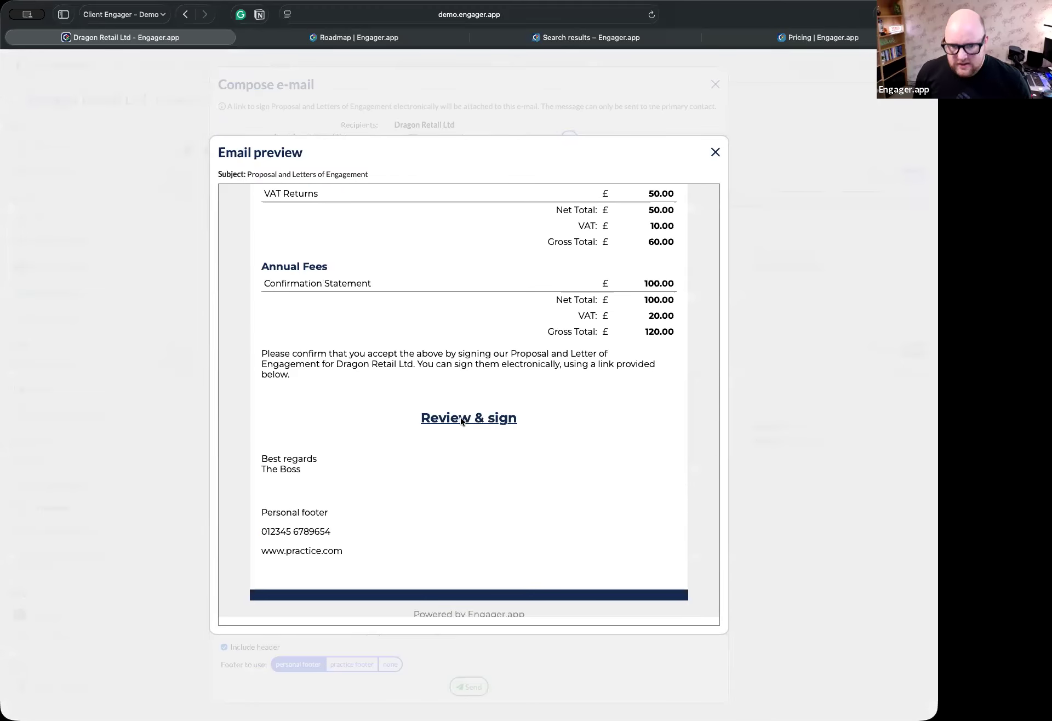
click(301, 38)
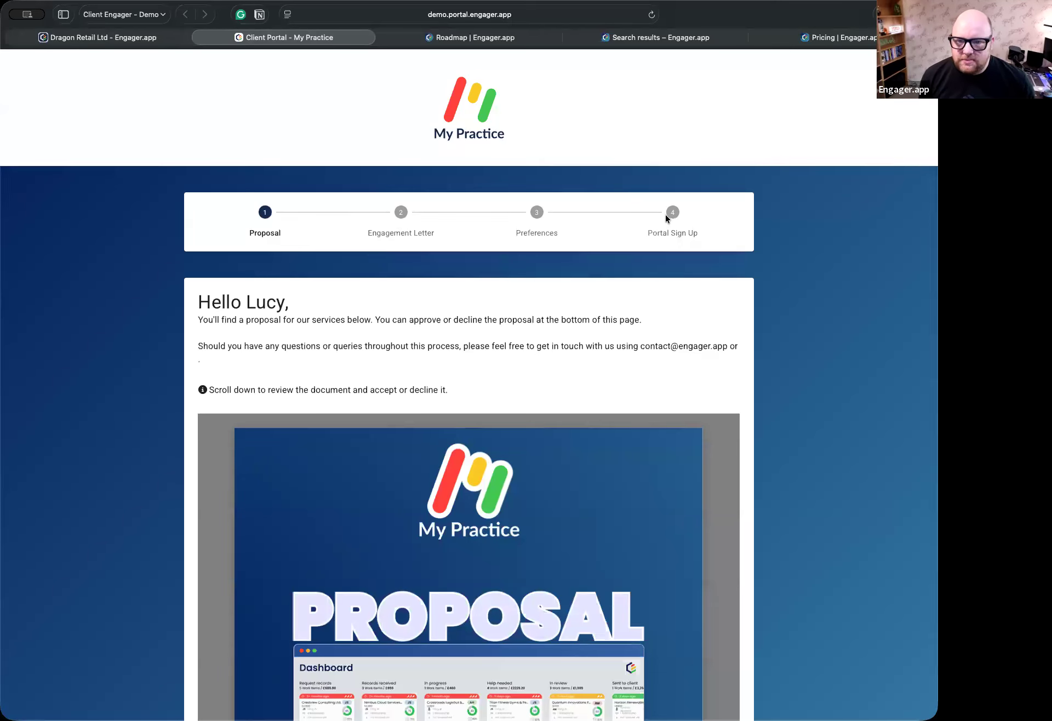
Step: Examine the client portal's onboarding stages and read through the proposal document to its contact page
scroll(385, 251, down, 3)
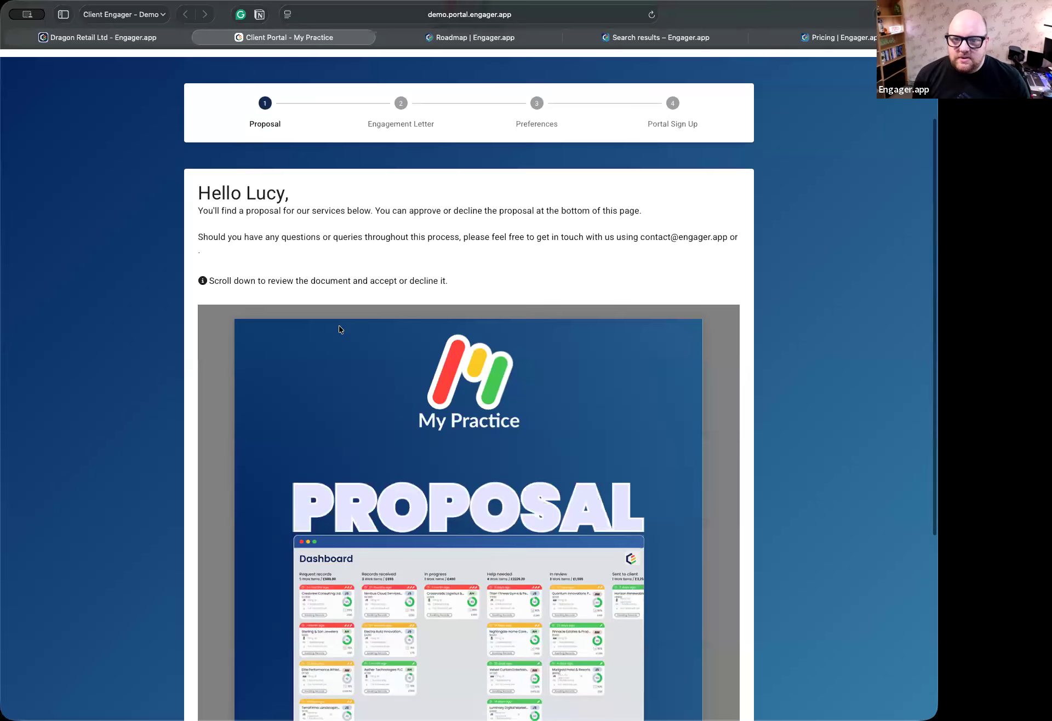
scroll(338, 329, up, 3)
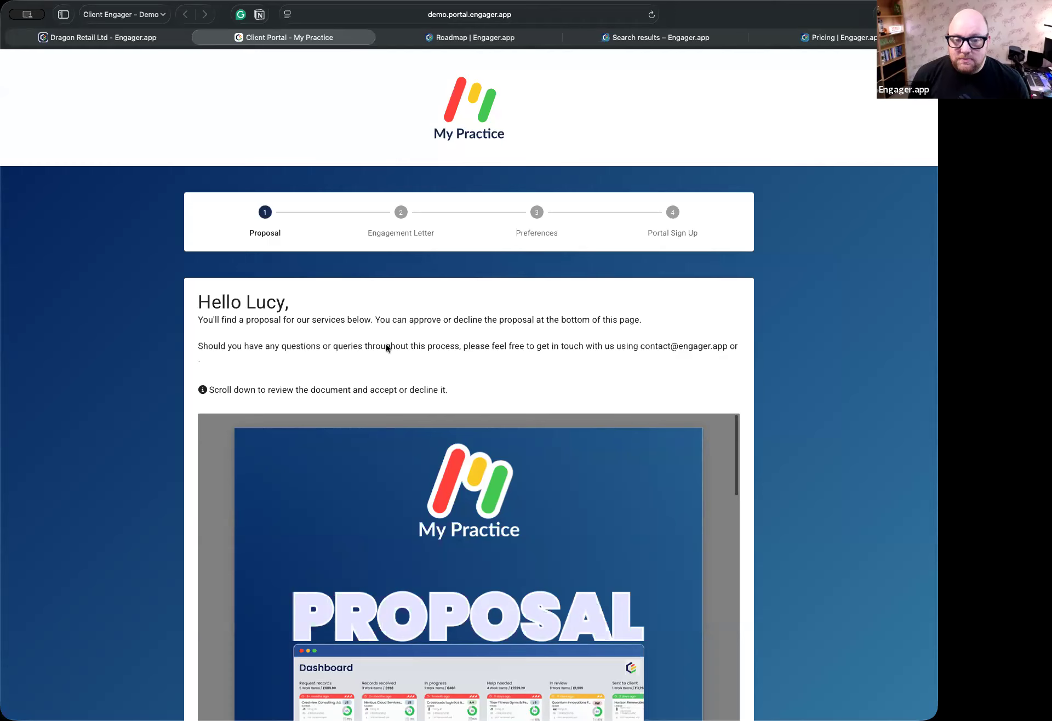
scroll(386, 347, down, 10)
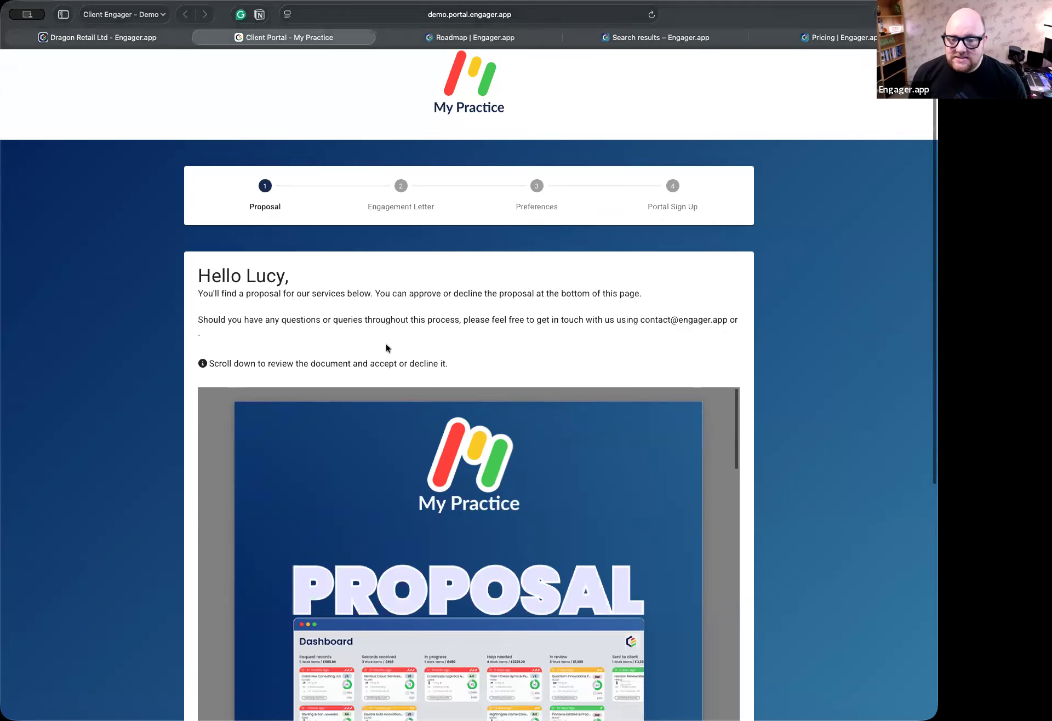
scroll(389, 382, down, 10)
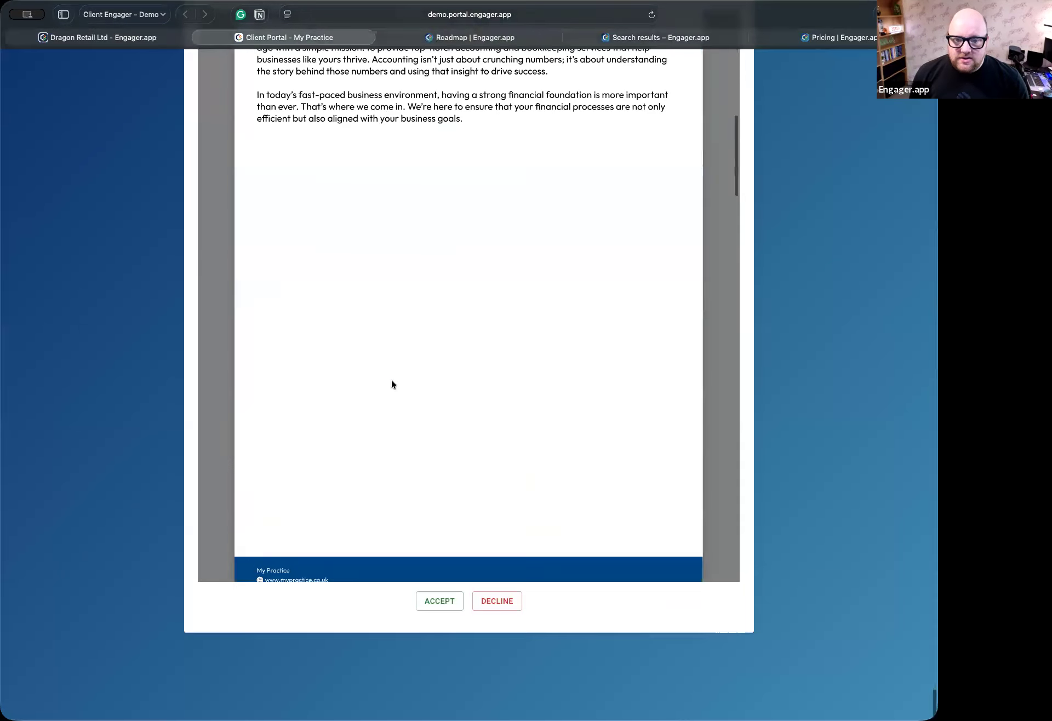
scroll(145, 528, up, 10)
scroll(414, 446, down, 8)
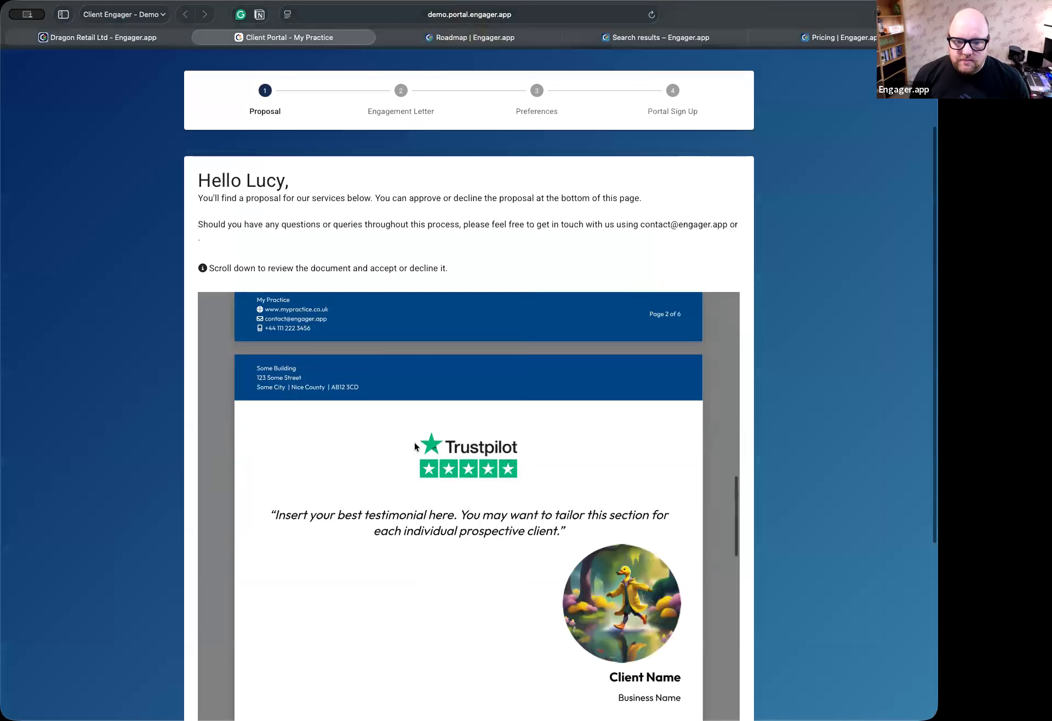
scroll(414, 447, down, 10)
scroll(414, 446, down, 8)
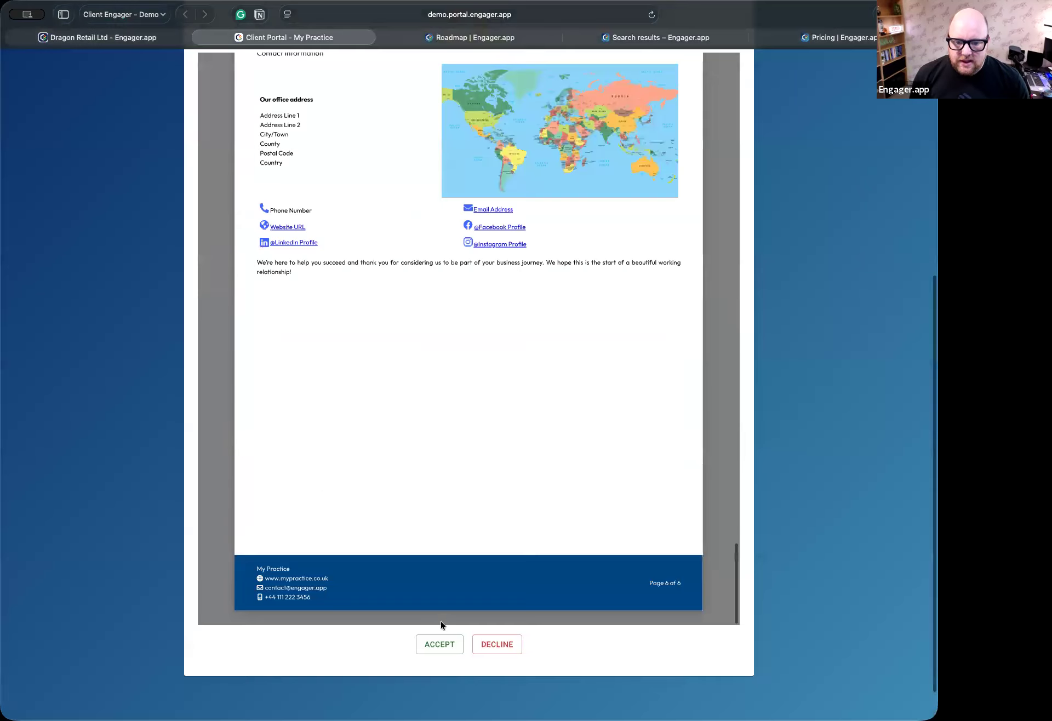
Step: Accept the proposal in the client portal and approve it with the signer's name
click(440, 645)
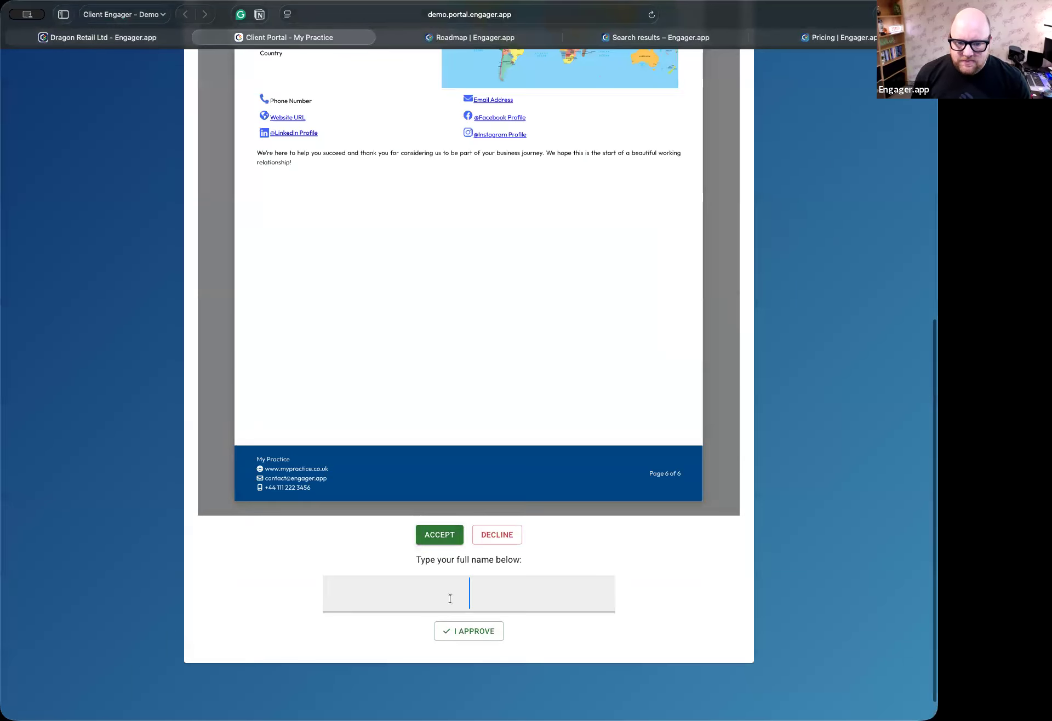
text(JOhann)
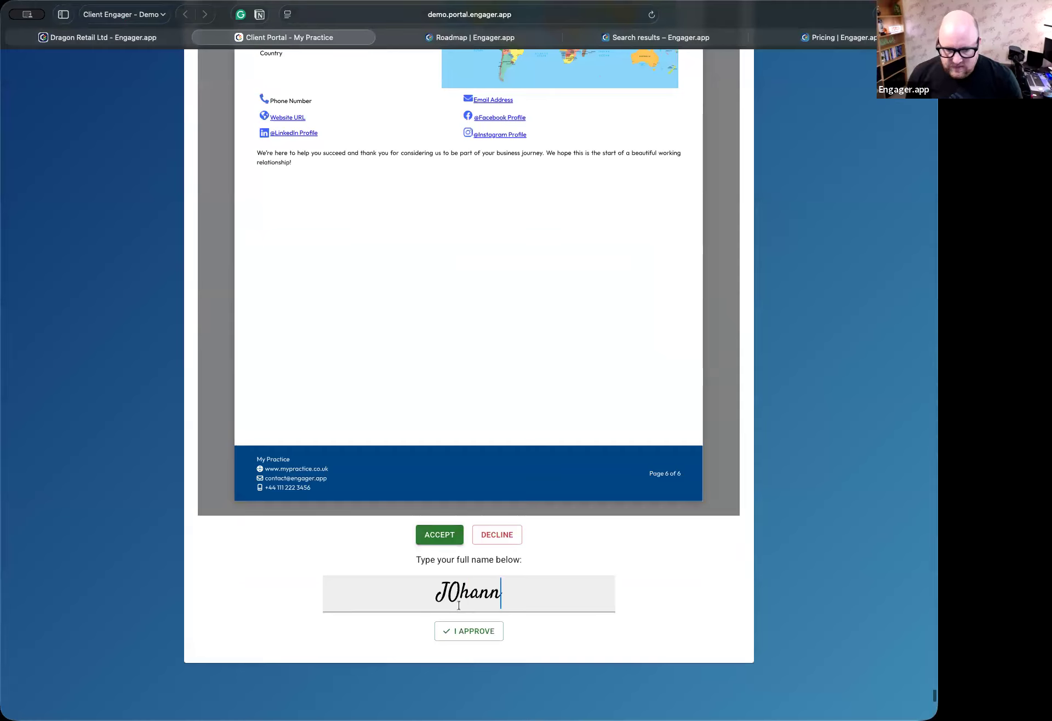
click(482, 640)
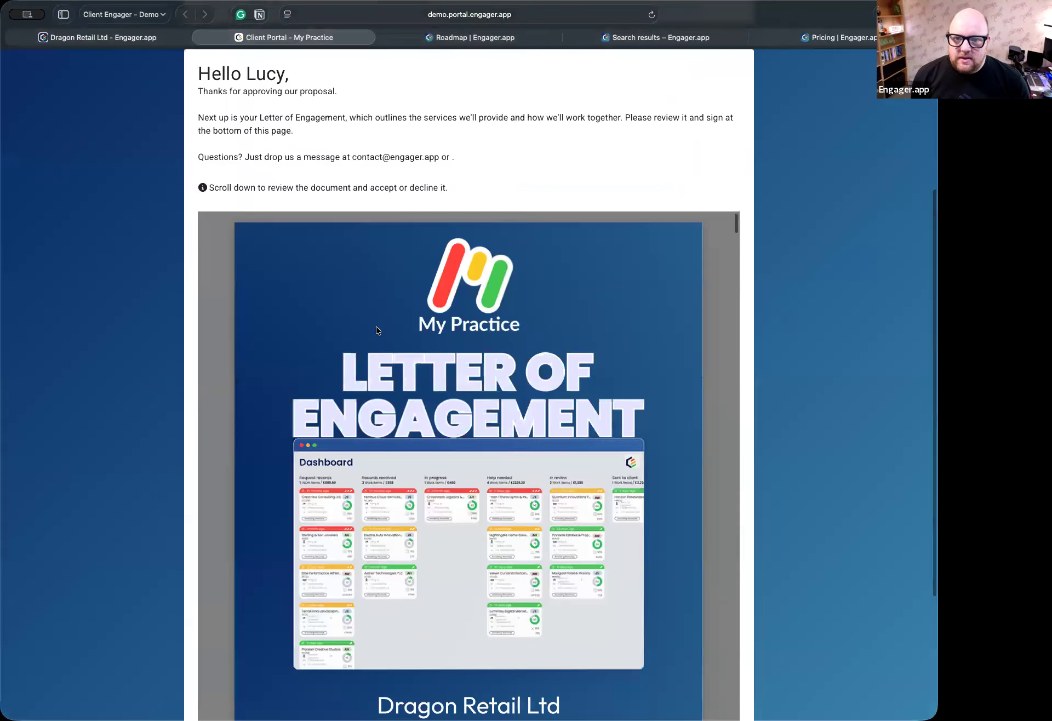
Step: Look over the Letter of Engagement, accept it and approve it with the signer's name
scroll(200, 122, up, 5)
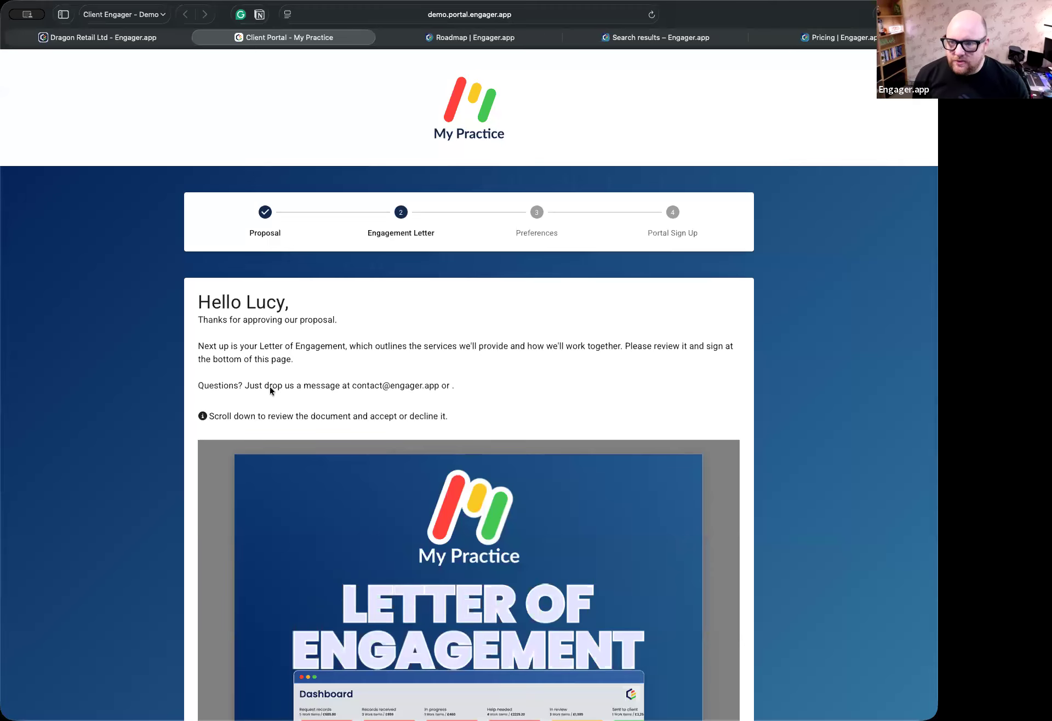
scroll(270, 389, down, 10)
scroll(201, 441, down, 20)
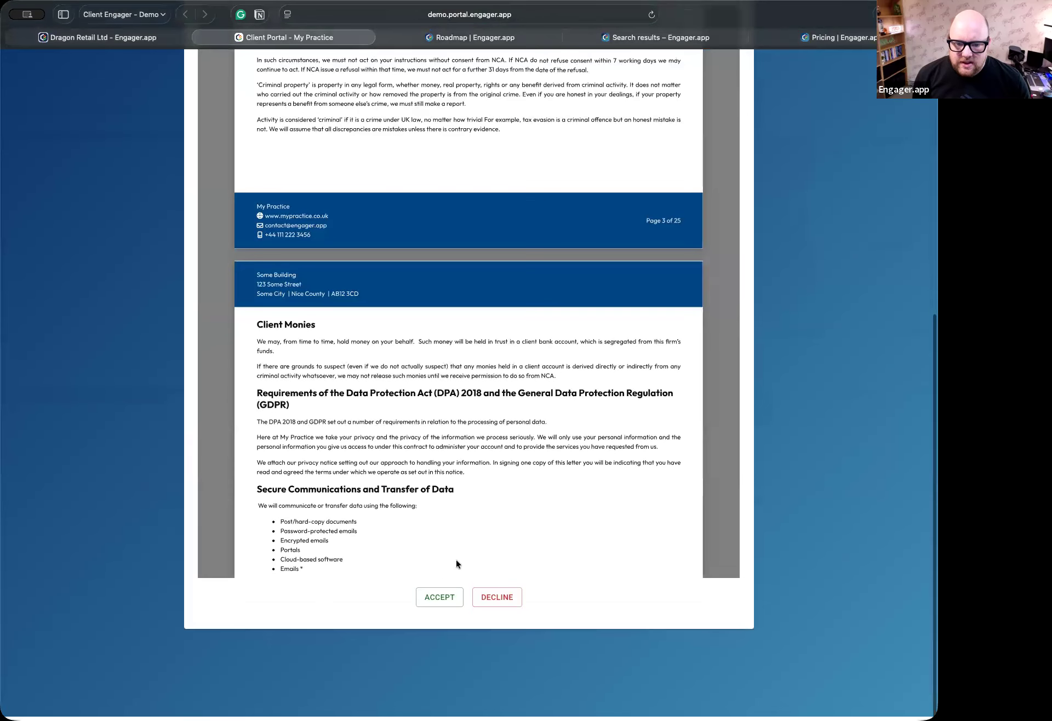
click(433, 602)
click(476, 559)
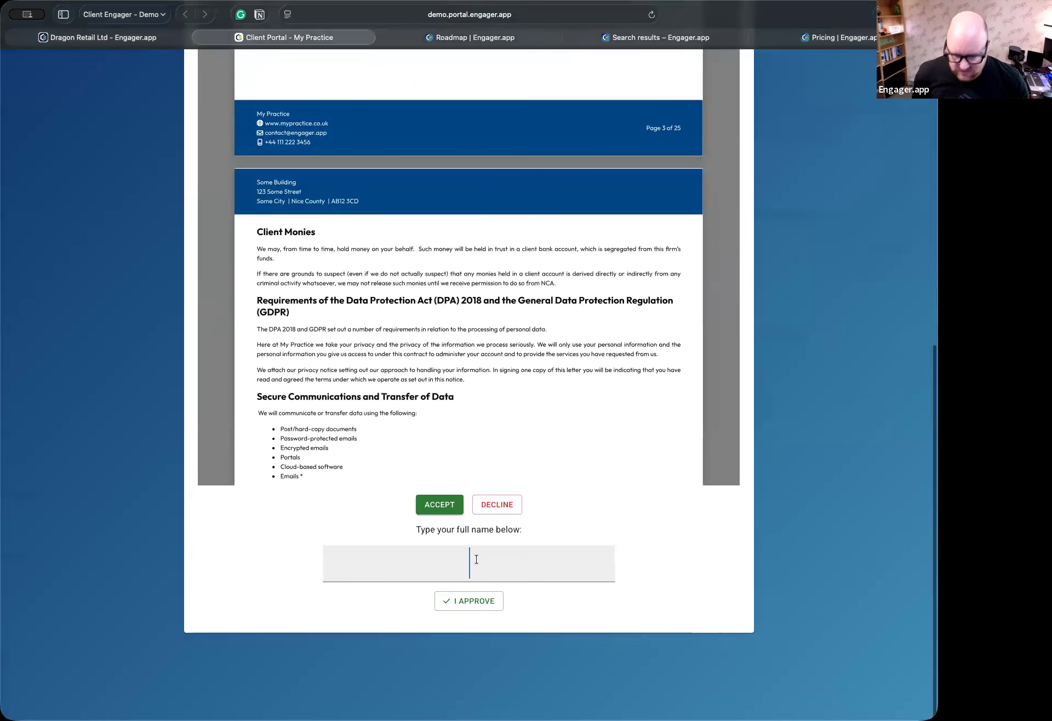
text(JOhann)
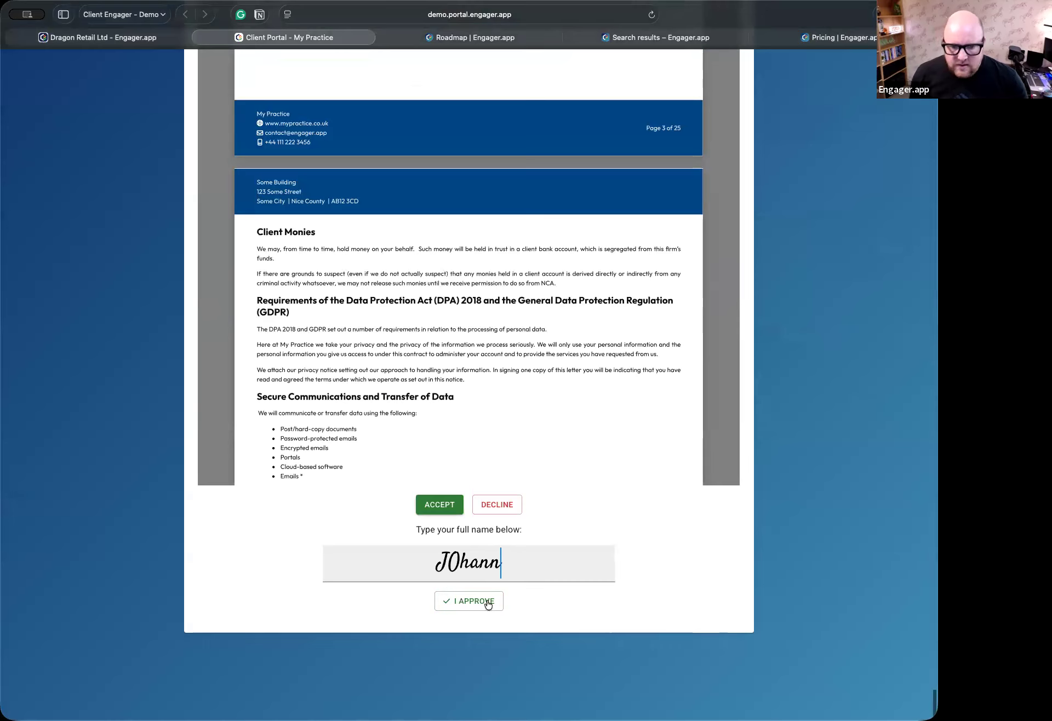
click(487, 602)
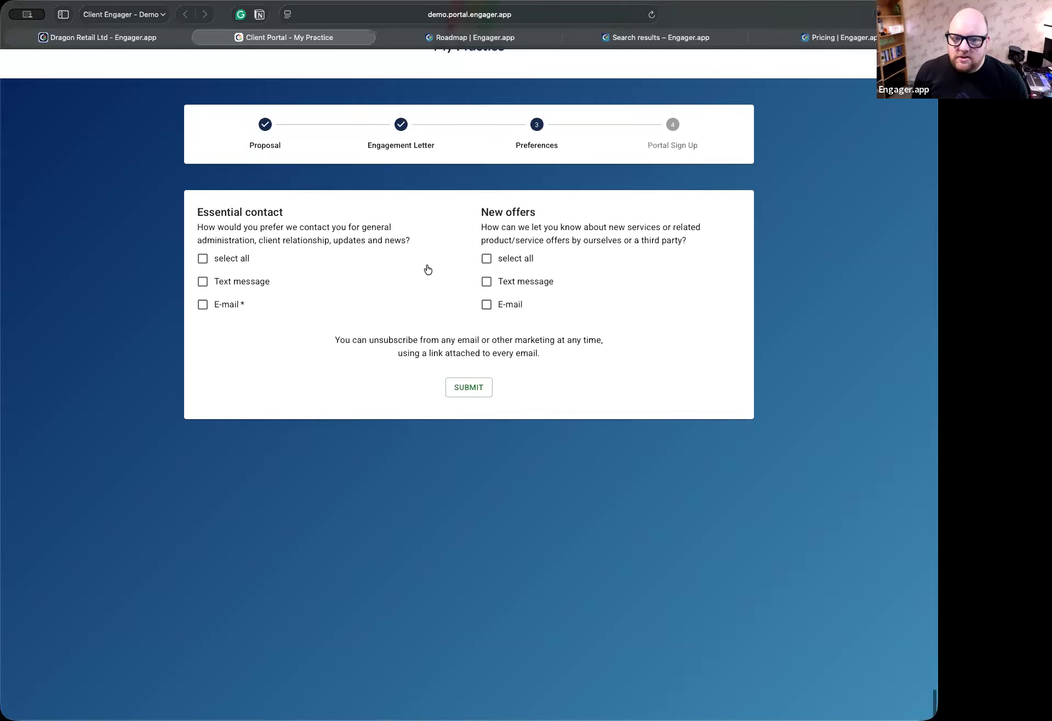
Step: Choose E-mail as the essential contact preference and submit the preferences
click(206, 302)
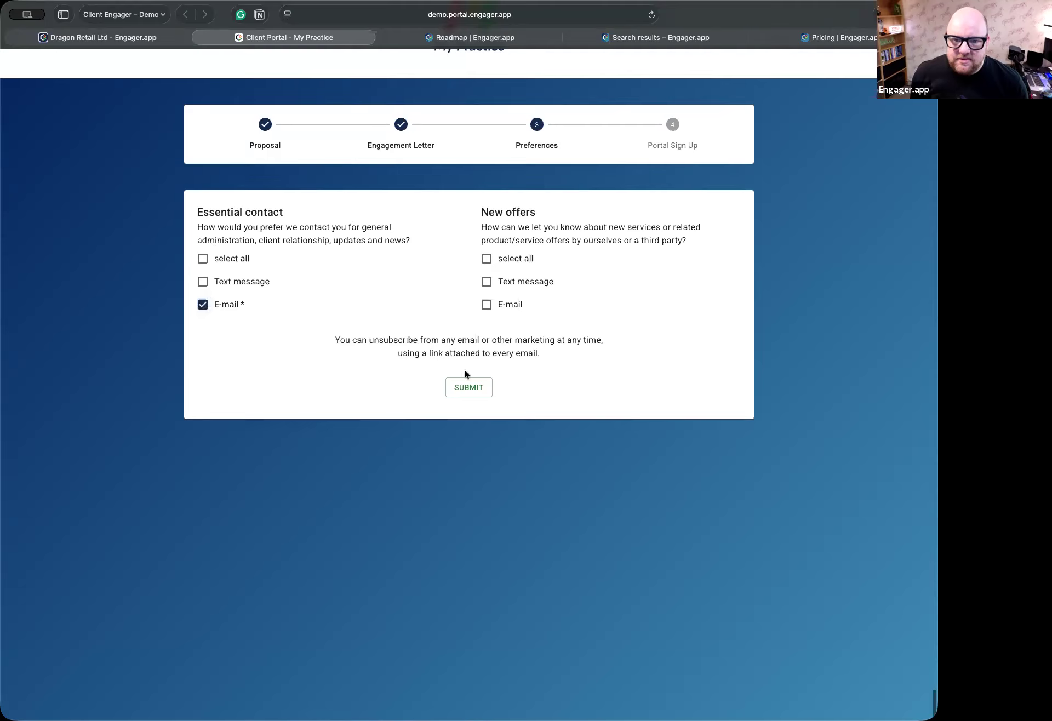
click(466, 390)
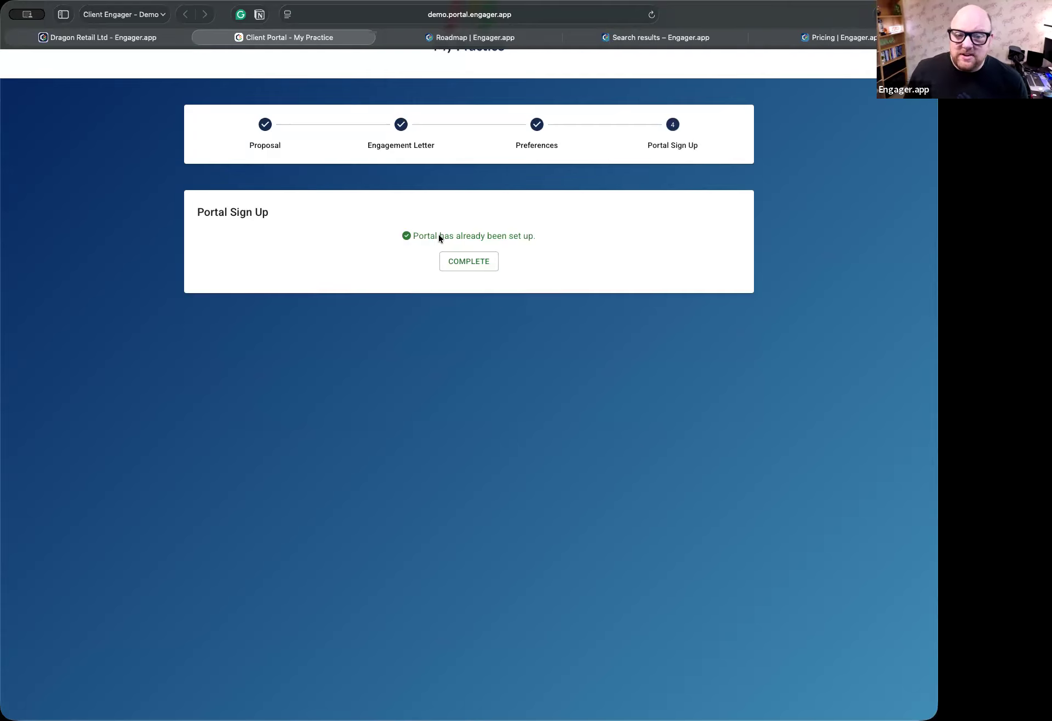
Step: Return to the Dragon Retail Ltd record, close the e-mail preview and the unsent message, and refresh the proposal statuses
click(148, 34)
click(715, 152)
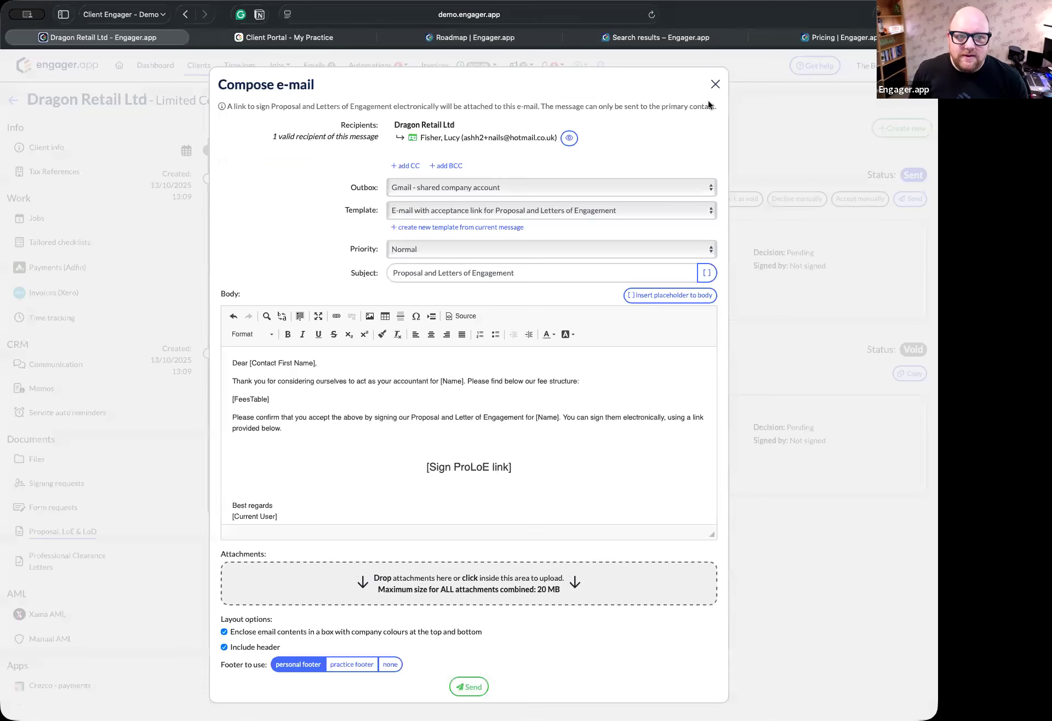
click(715, 84)
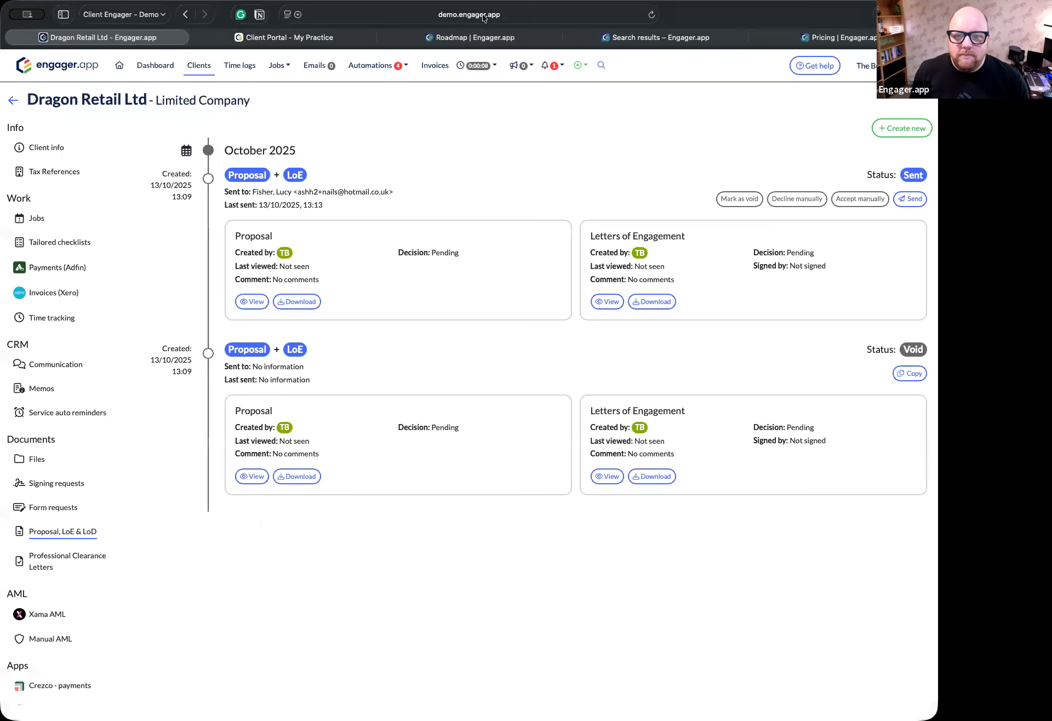
key(super+r)
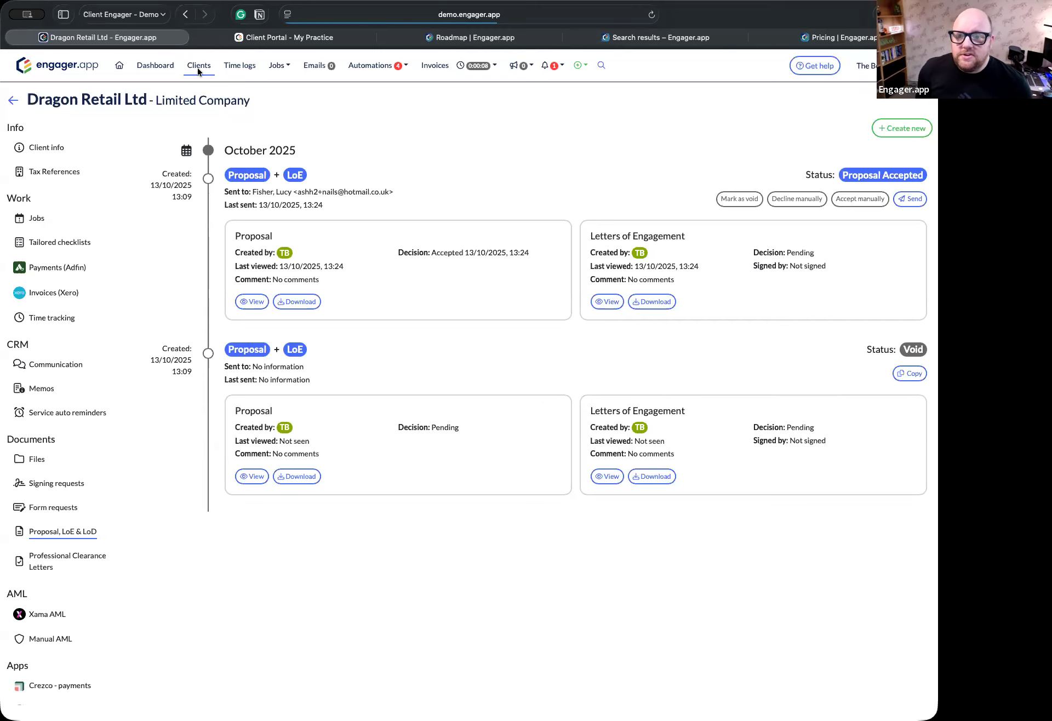
Step: Add catch-up fees for Annual Accounts, VAT Returns and Bookkeeping services to Dragon Retail Ltd, calculated automatically over 9 months
click(47, 146)
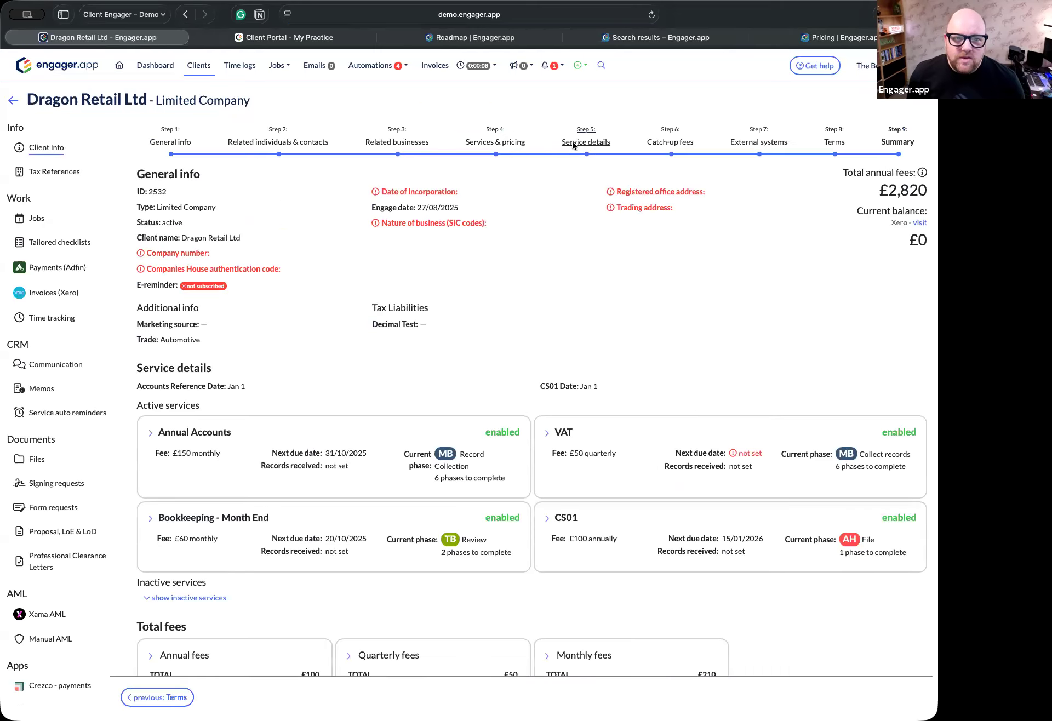
click(495, 142)
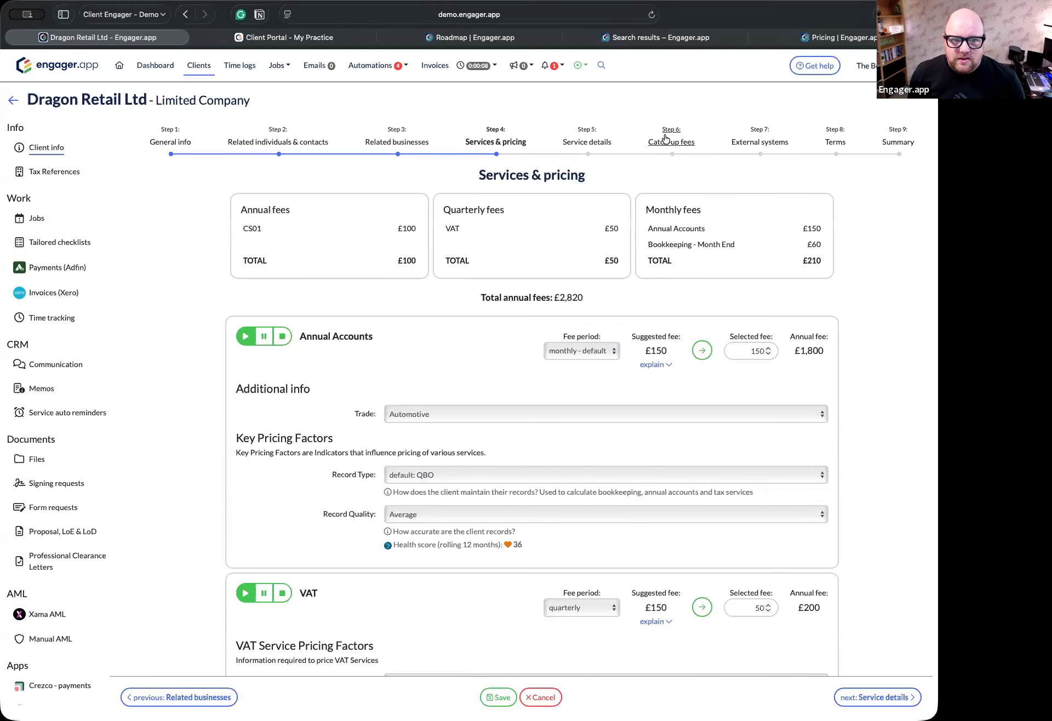
scroll(480, 333, down, 3)
scroll(479, 334, up, 3)
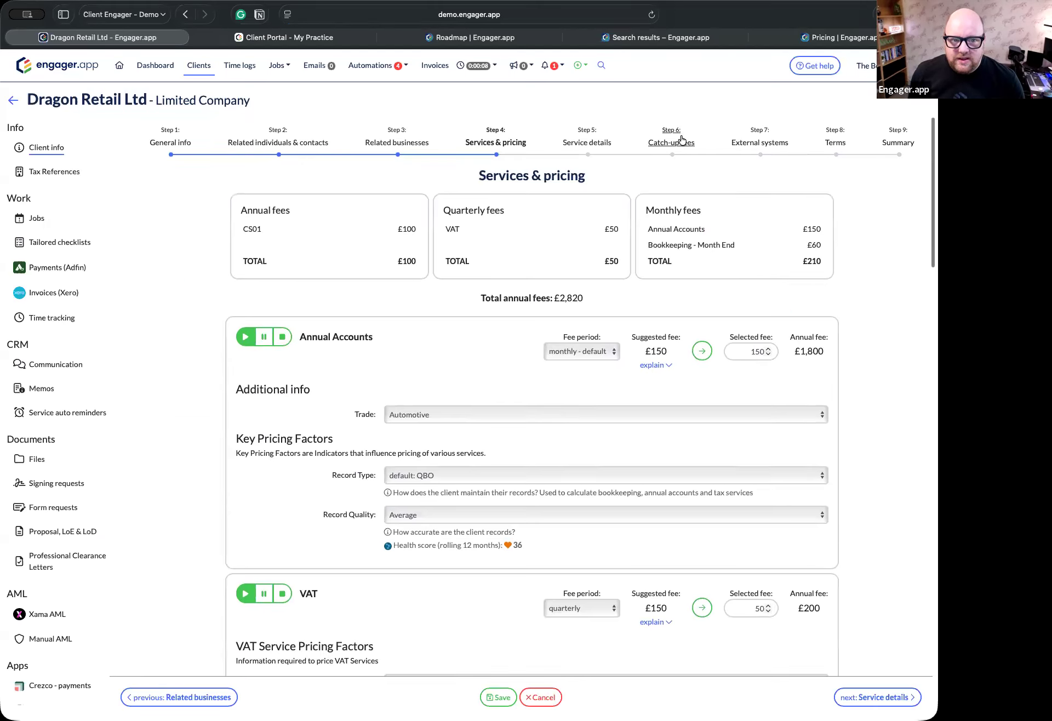
click(672, 141)
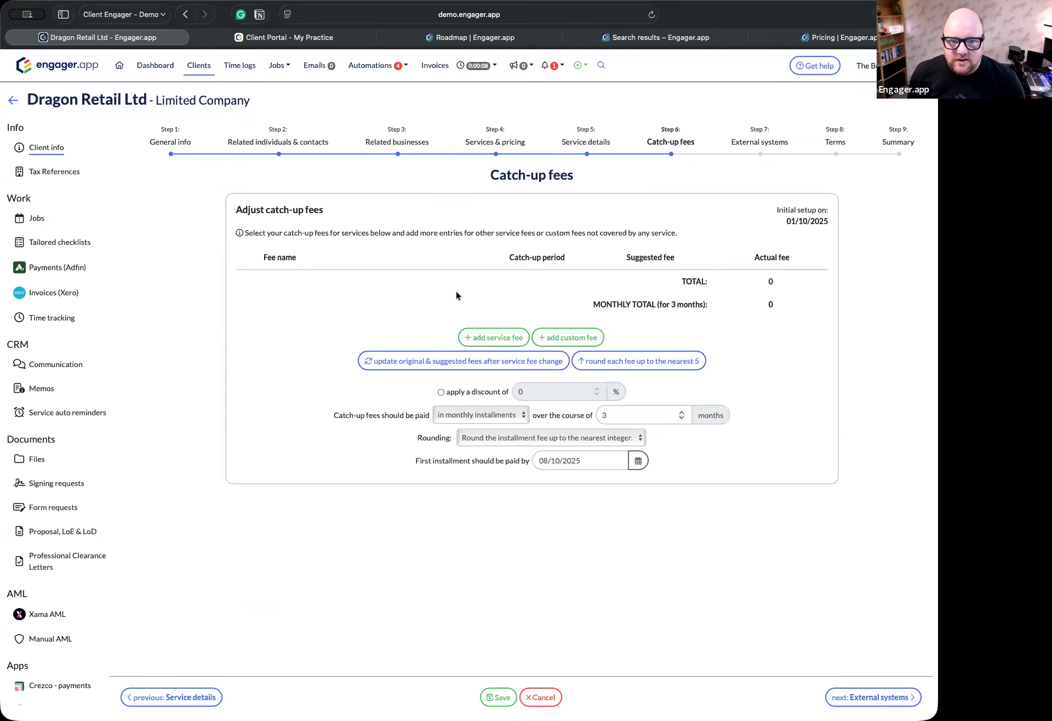
click(493, 337)
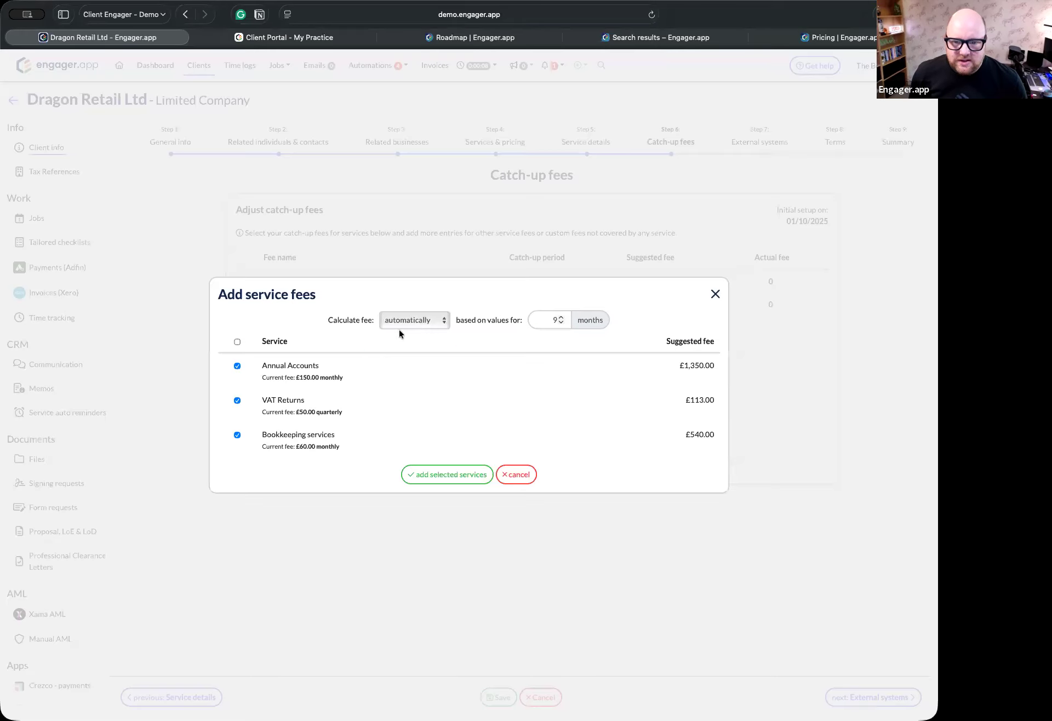
click(443, 475)
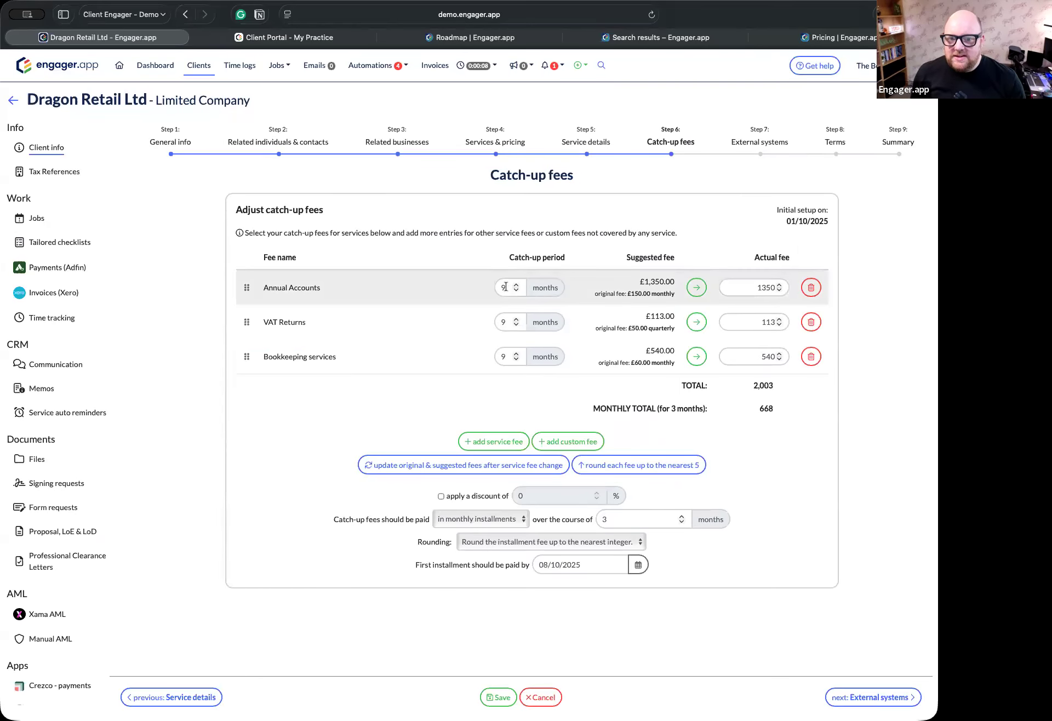
Step: Set the catch-up period to 21 months for Annual Accounts, VAT Returns and Bookkeeping services
drag(505, 287, 442, 287)
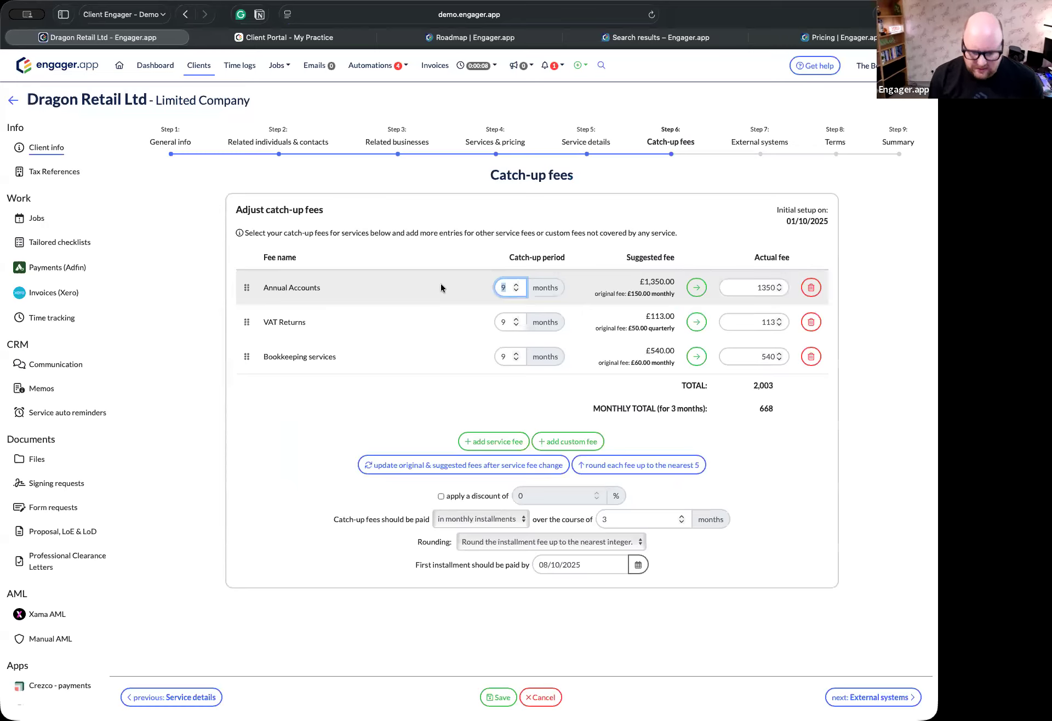
key(BackSpace)
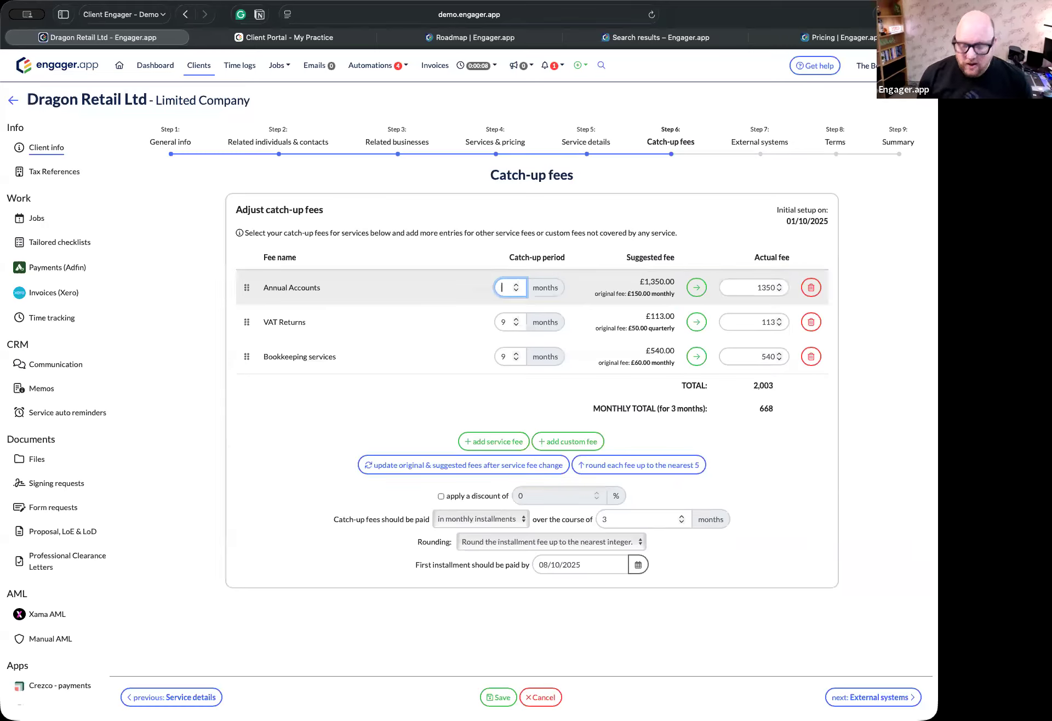
text(21)
mouse_move(504, 323)
mouse_down()
mouse_move(466, 323)
mouse_move(491, 356)
mouse_up()
text(2121)
click(376, 404)
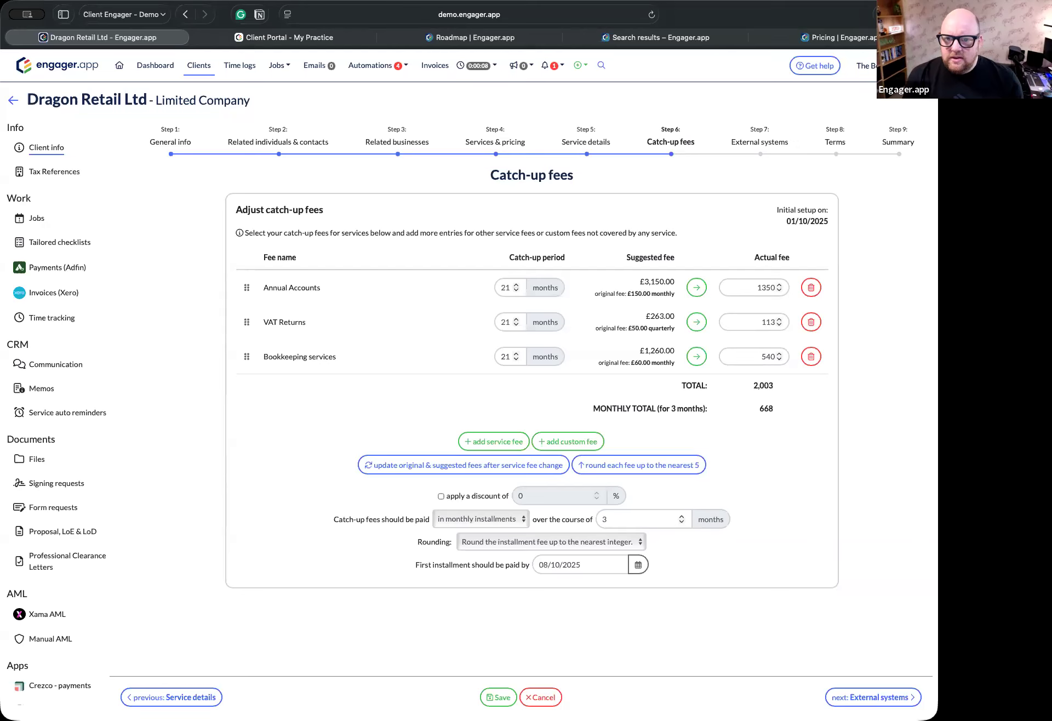
Step: Examine the fees and pricing factors of Dragon Retail Ltd's services under Services & pricing
click(505, 143)
scroll(481, 274, down, 3)
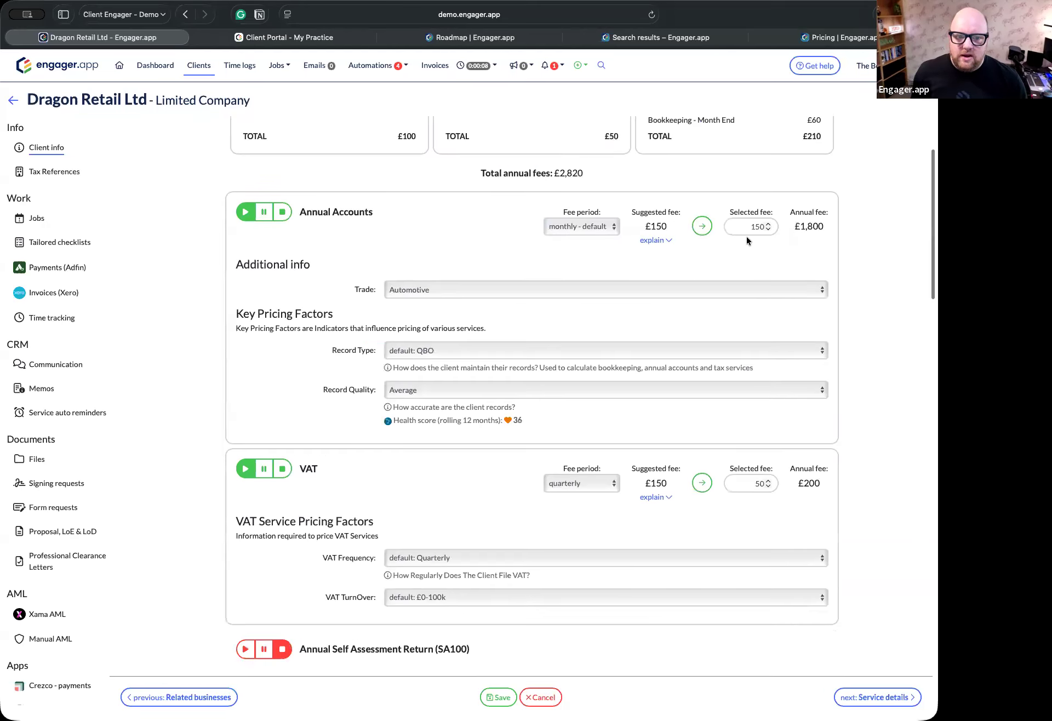
scroll(686, 354, down, 3)
scroll(686, 354, up, 2)
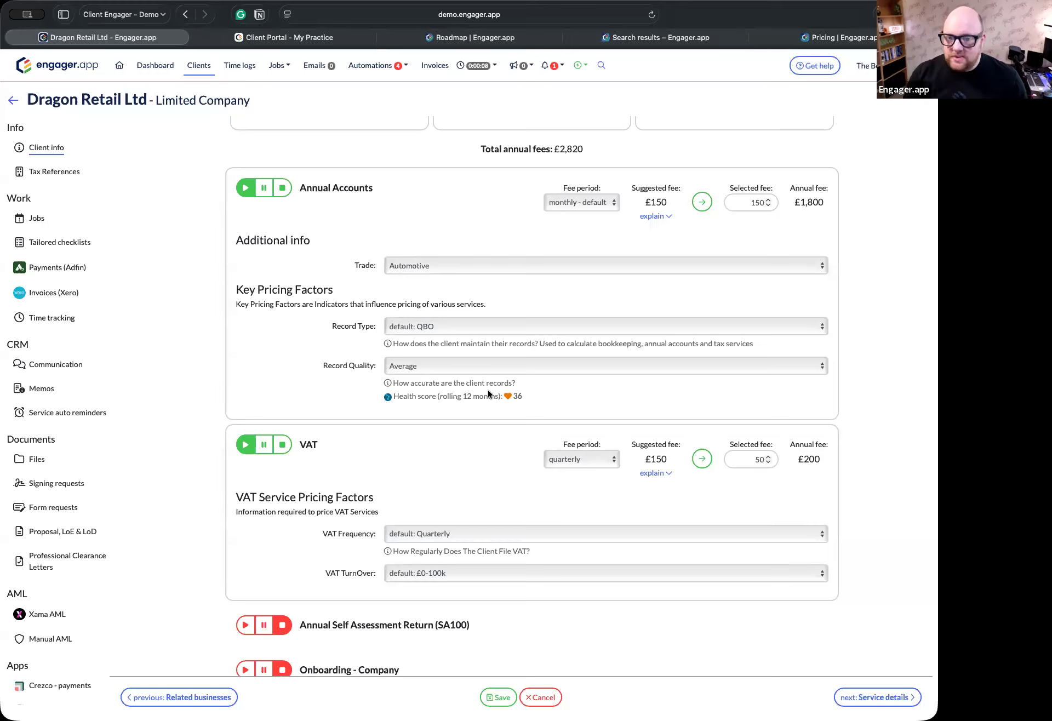
scroll(321, 406, down, 2)
scroll(320, 405, up, 5)
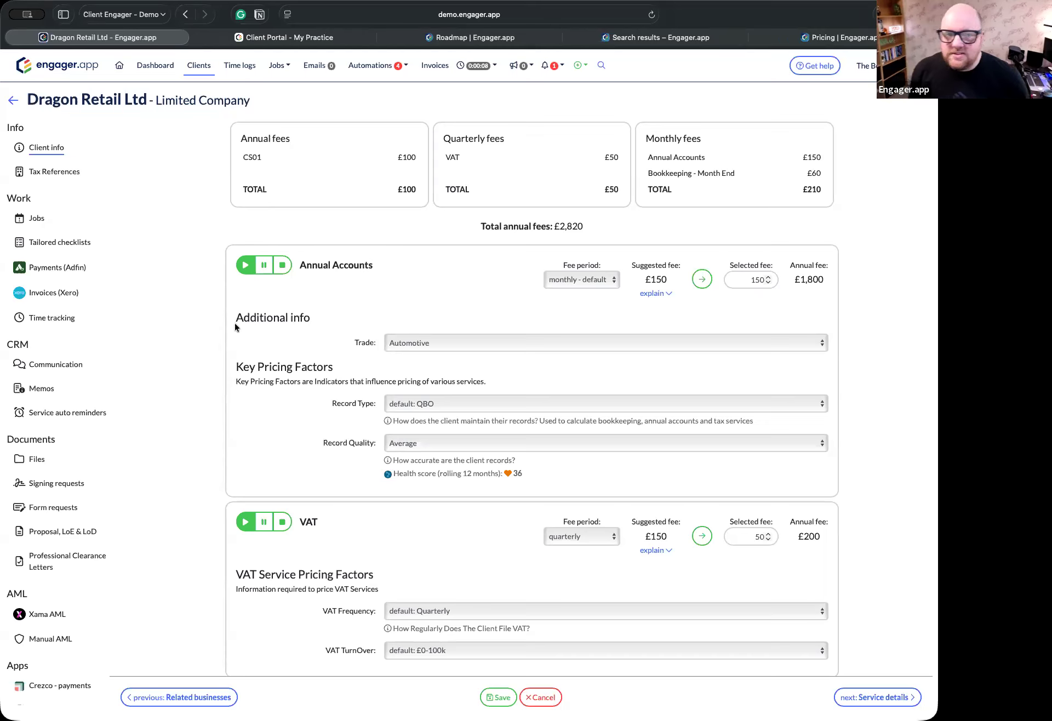
scroll(267, 327, up, 2)
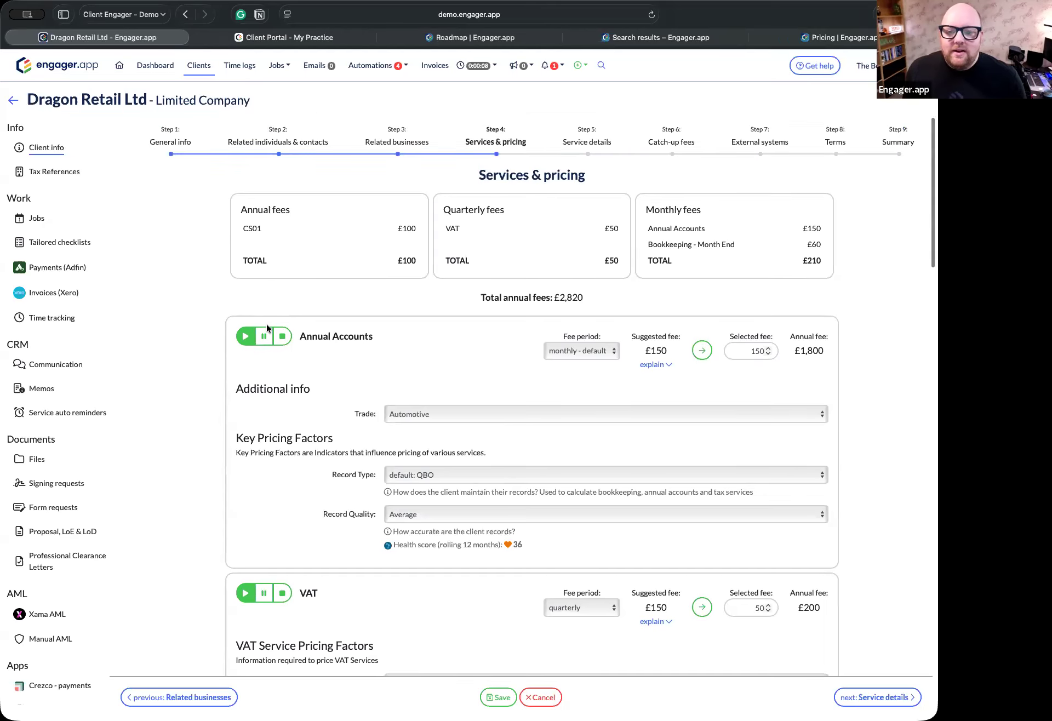
scroll(267, 327, down, 10)
scroll(254, 307, up, 10)
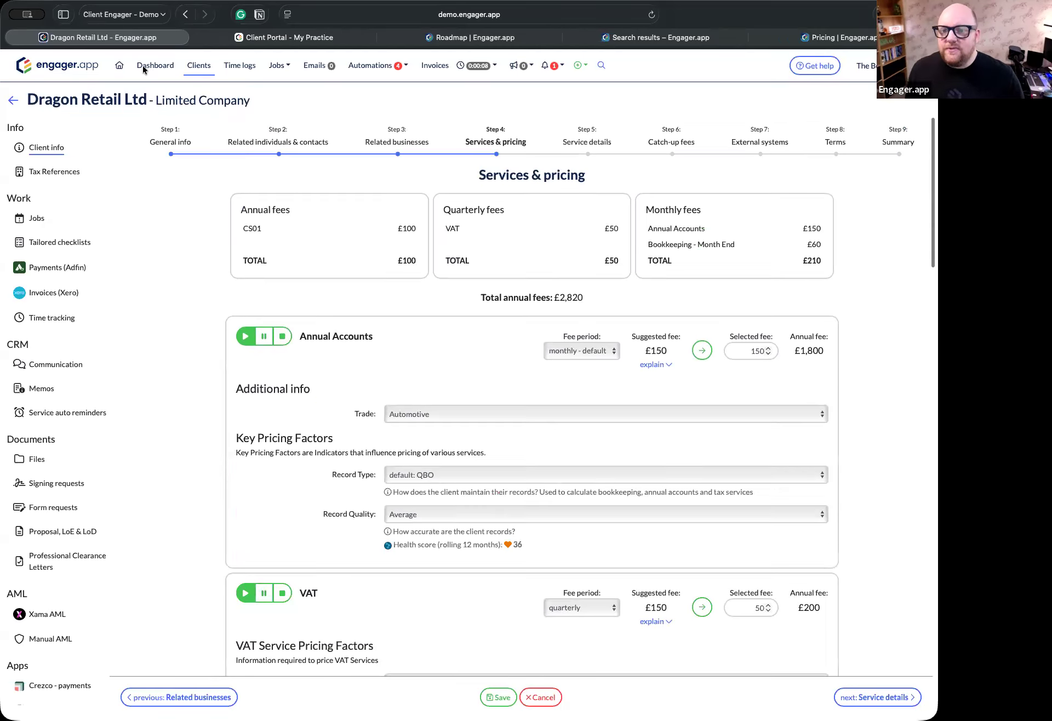
Step: Leave the client record for the dashboard, saving the changes despite the missing VAT due date
click(149, 66)
click(594, 429)
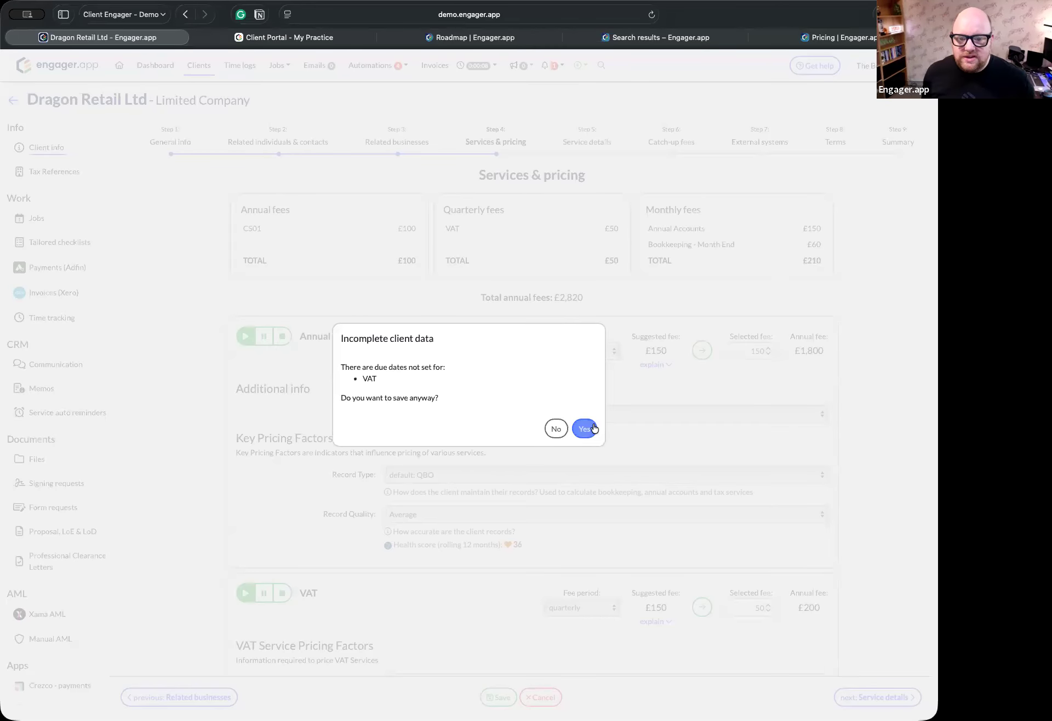
click(592, 428)
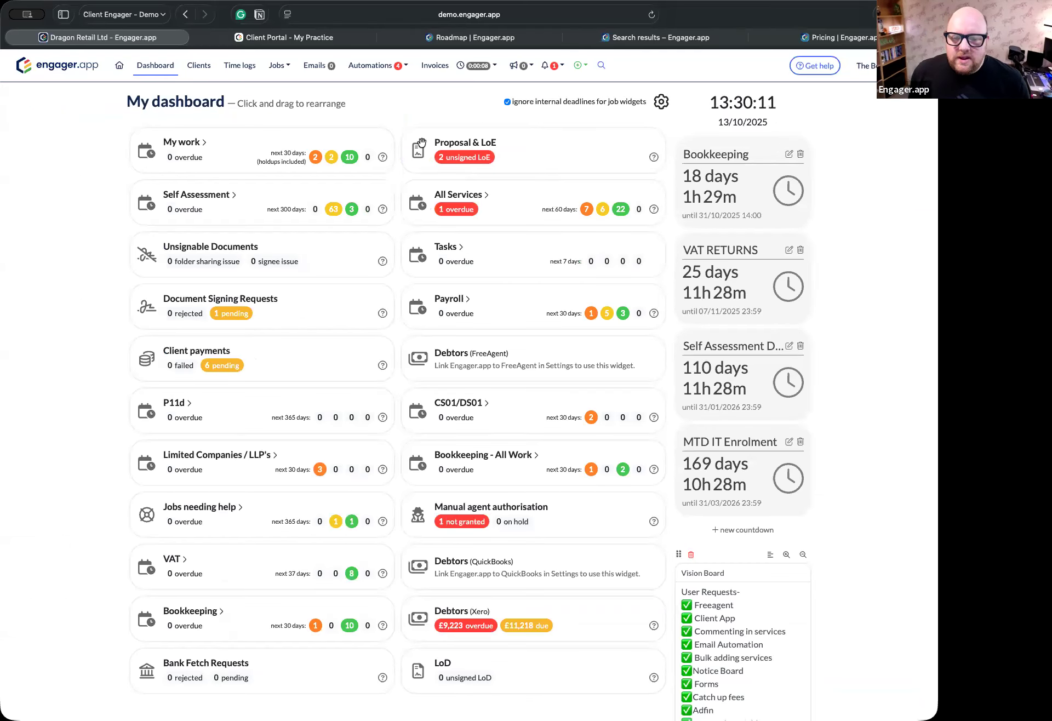
Step: Open the dashboard's Proposal & LoE overview and look through the clients' proposal statuses
click(478, 157)
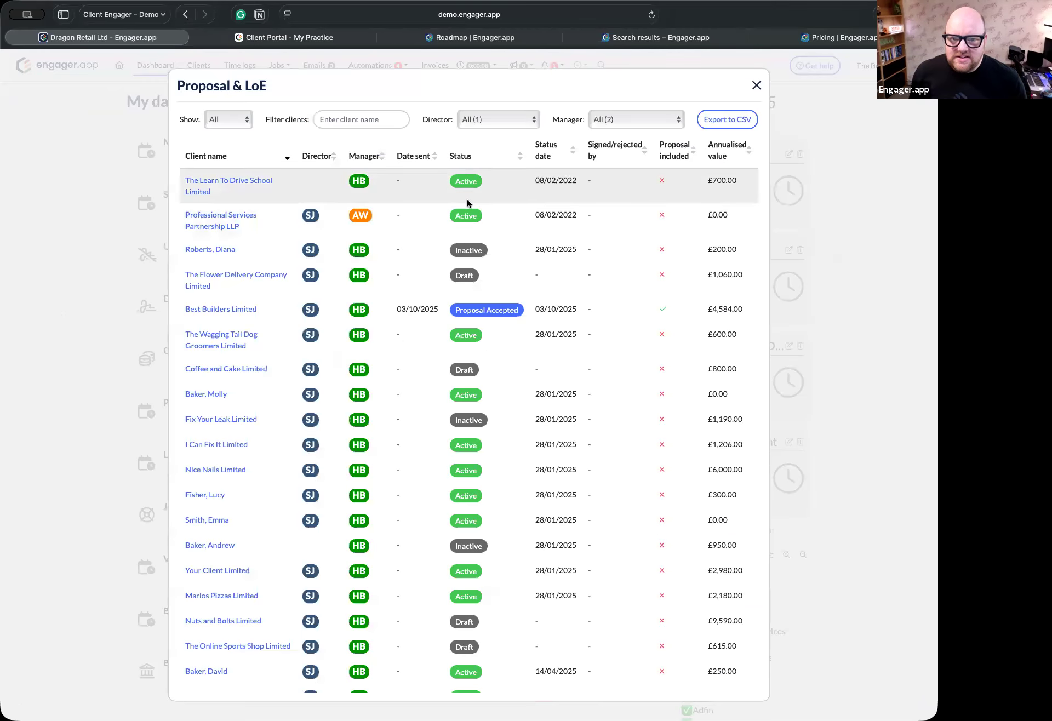
scroll(466, 285, down, 3)
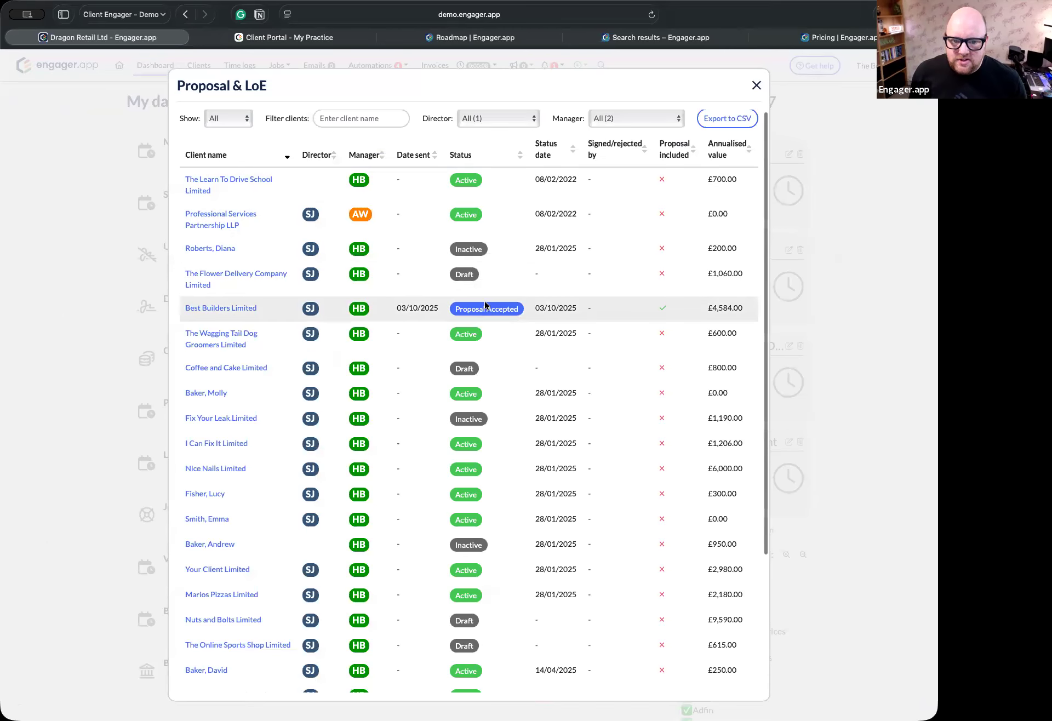
scroll(469, 352, down, 2)
scroll(384, 263, up, 5)
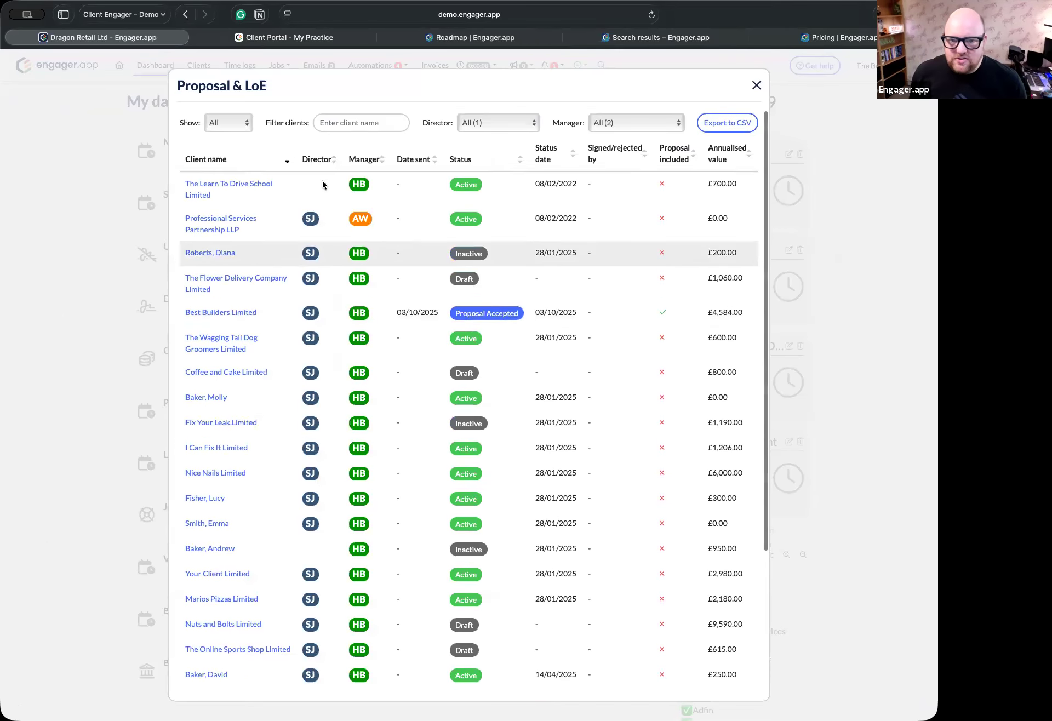
Step: Filter the Proposal & LoE overview by the Sent, Viewed, Active and Declined statuses in turn
click(242, 124)
click(234, 139)
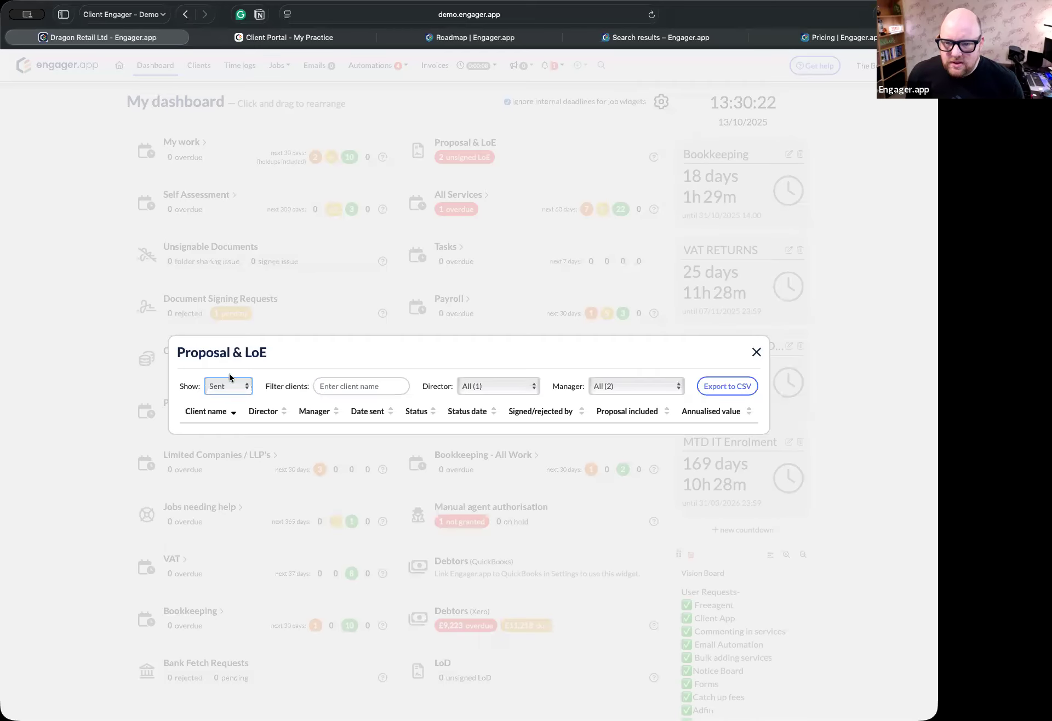
click(232, 381)
click(234, 371)
click(237, 278)
click(235, 296)
click(233, 386)
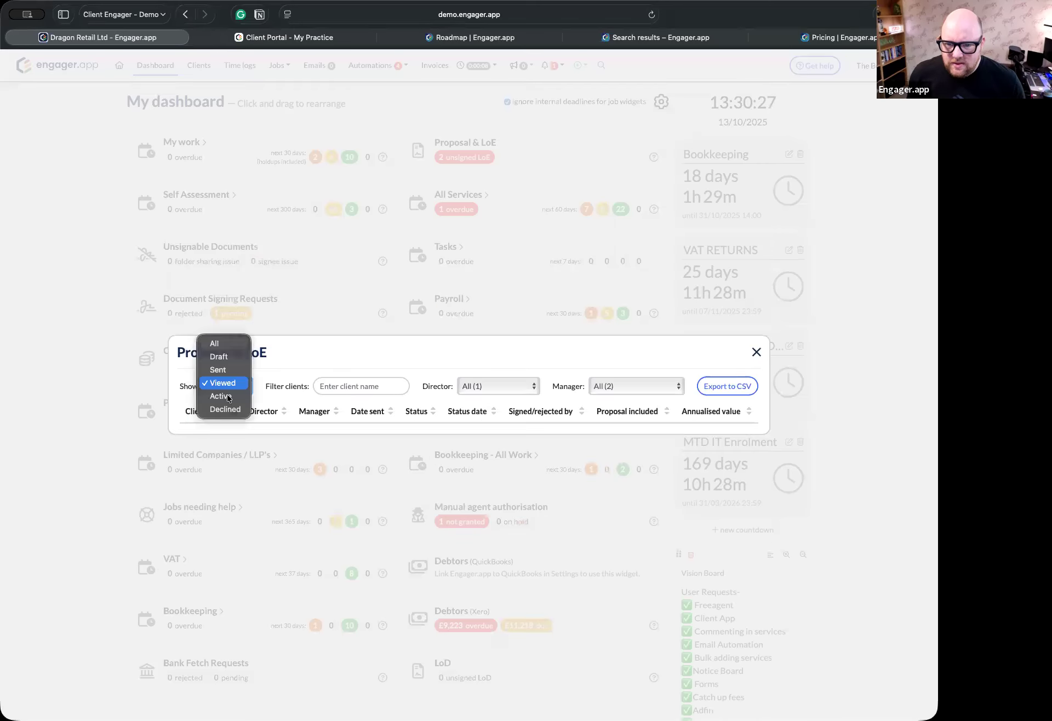
click(229, 399)
click(244, 209)
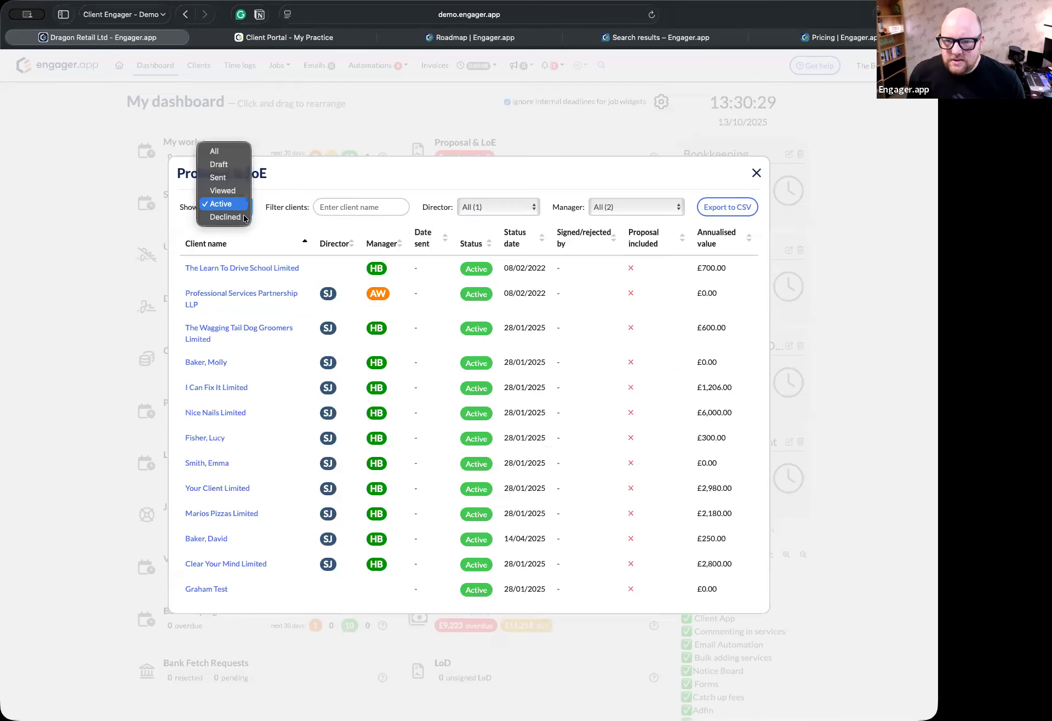
click(236, 217)
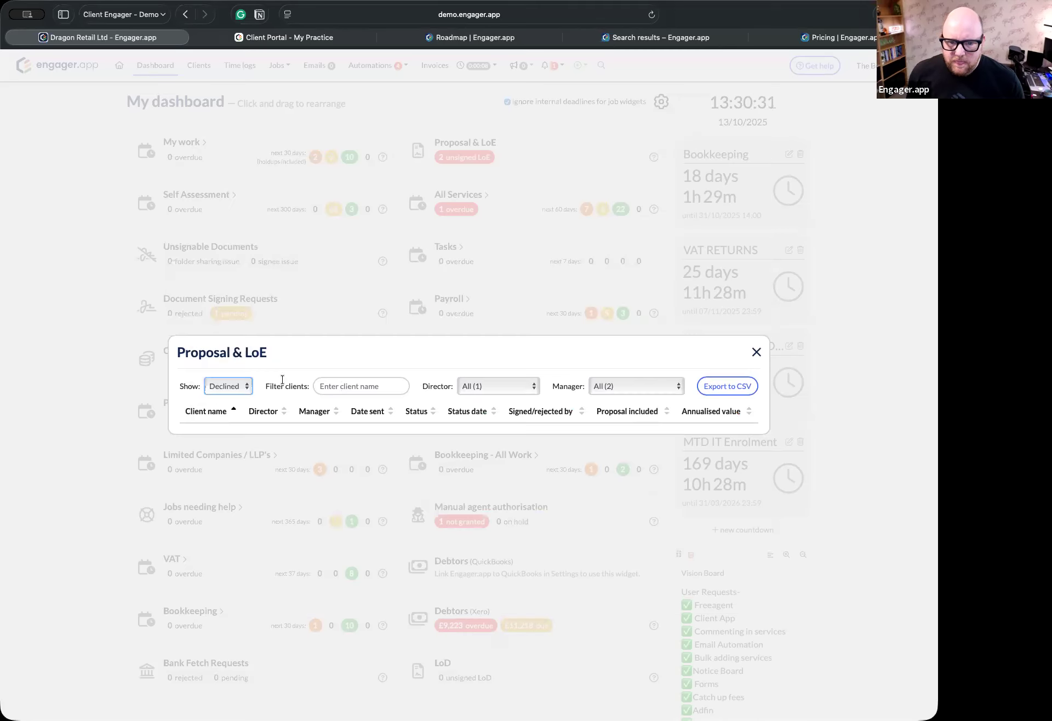
Step: Filter the overview by its director, reset the status and director filters to All, and look through all clients
click(532, 384)
click(510, 396)
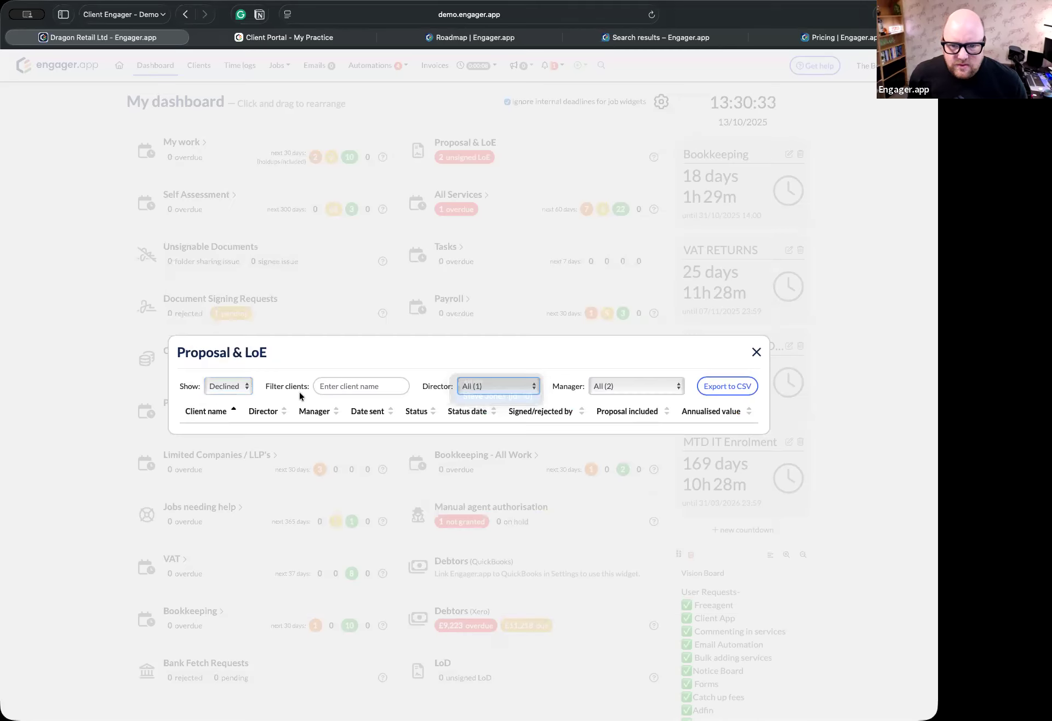
click(225, 387)
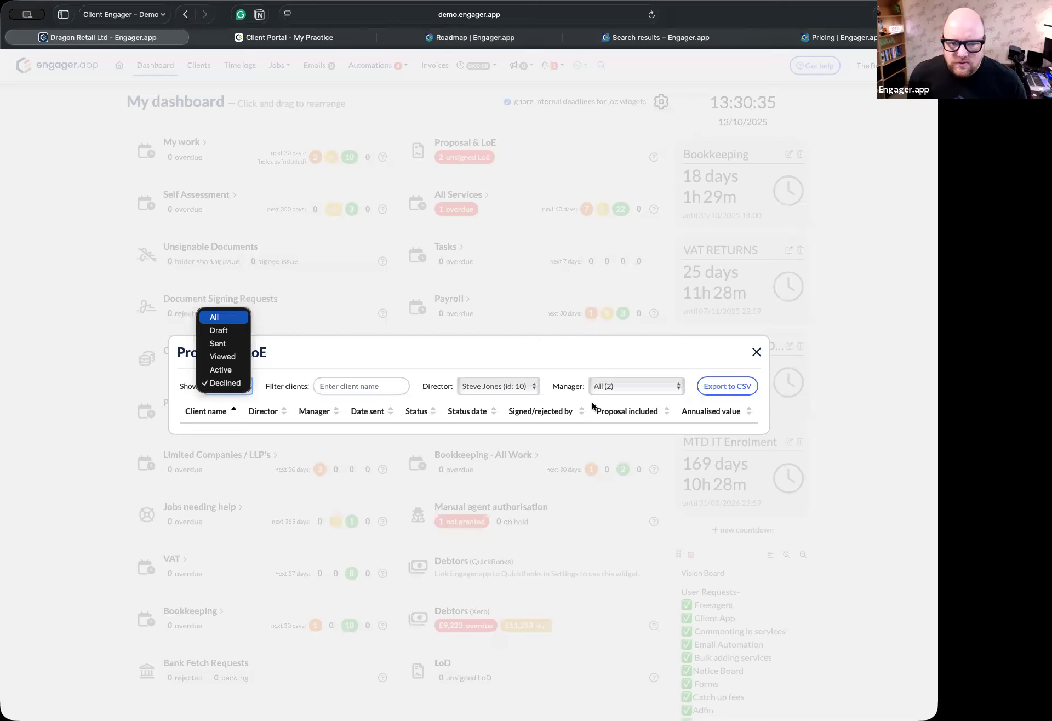
click(237, 314)
click(521, 140)
click(490, 122)
scroll(475, 438, down, 10)
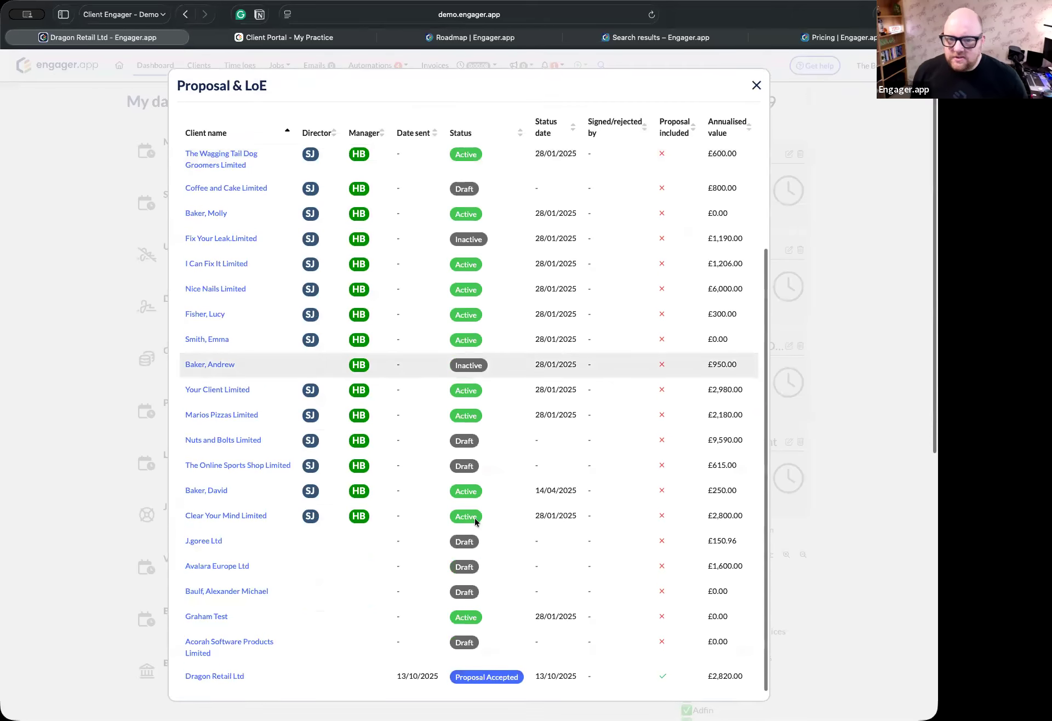
scroll(475, 522, up, 10)
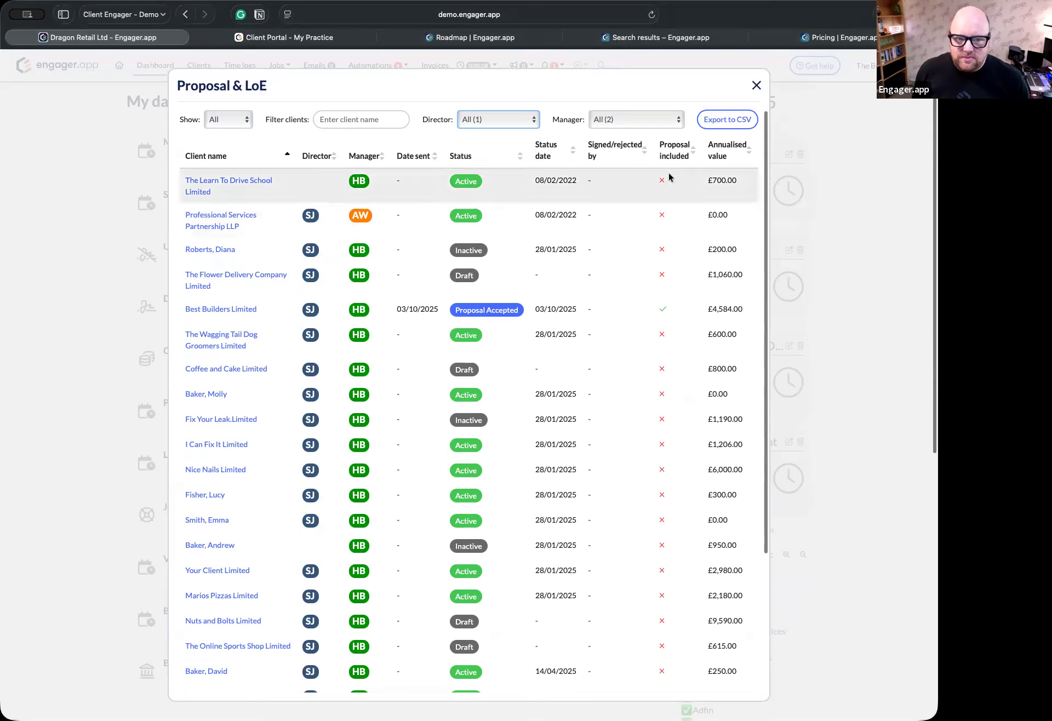
Step: Sort the Proposal & LoE overview by annualised value, highest first, and close it
click(748, 154)
click(748, 153)
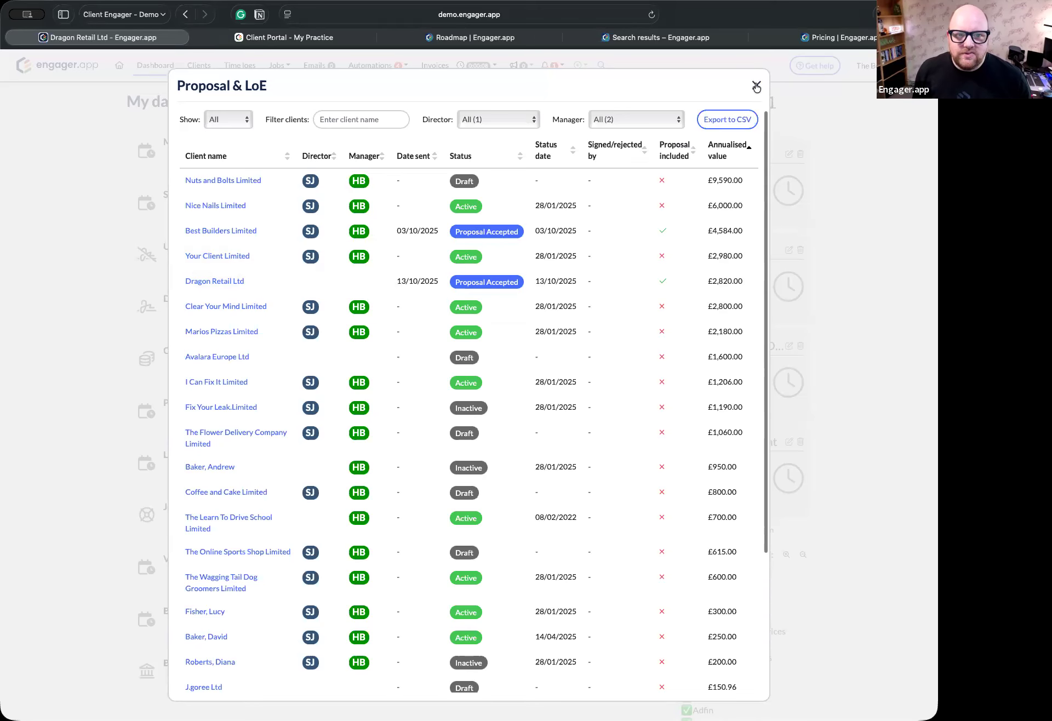
key(Escape)
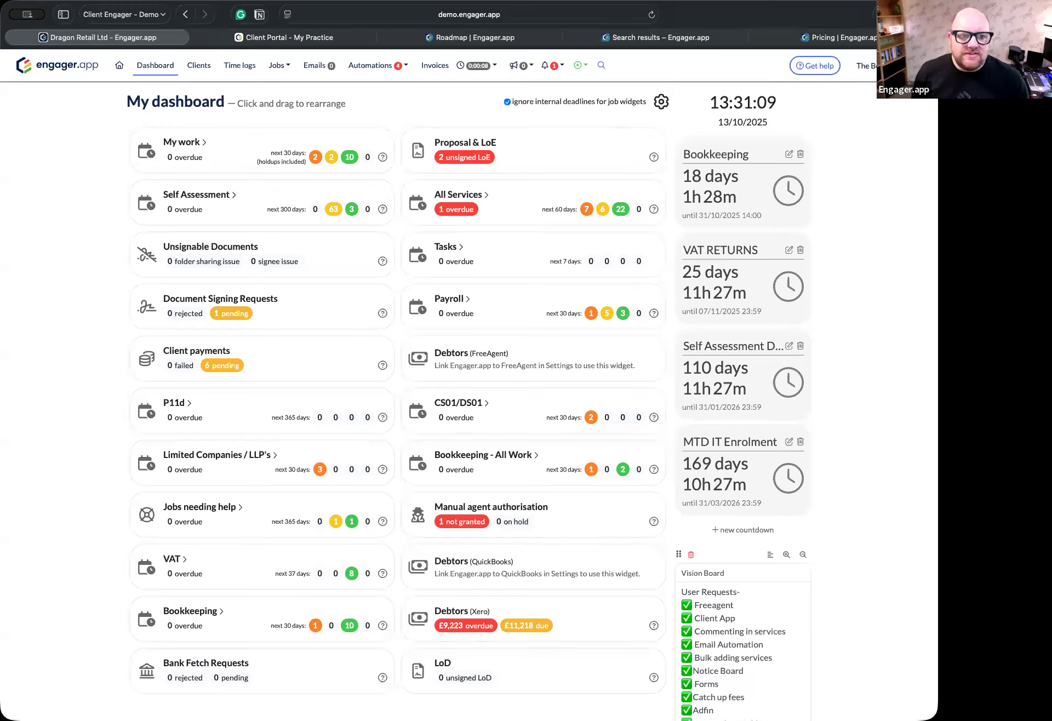
Step: Open the Proposal document design in the practice settings
click(873, 67)
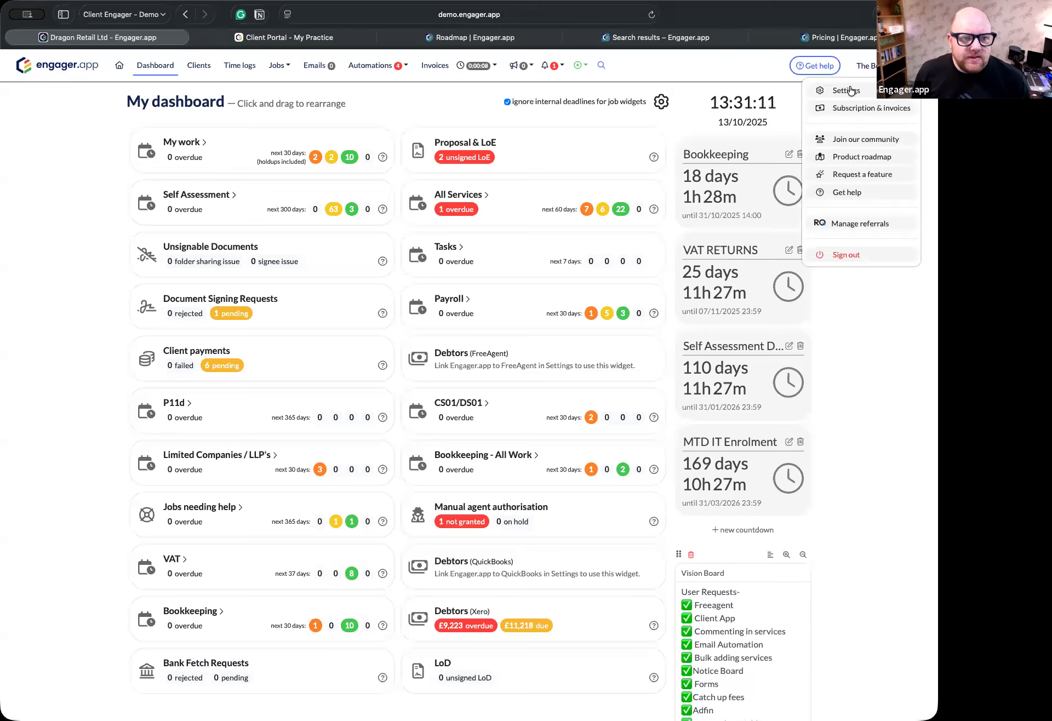
click(846, 88)
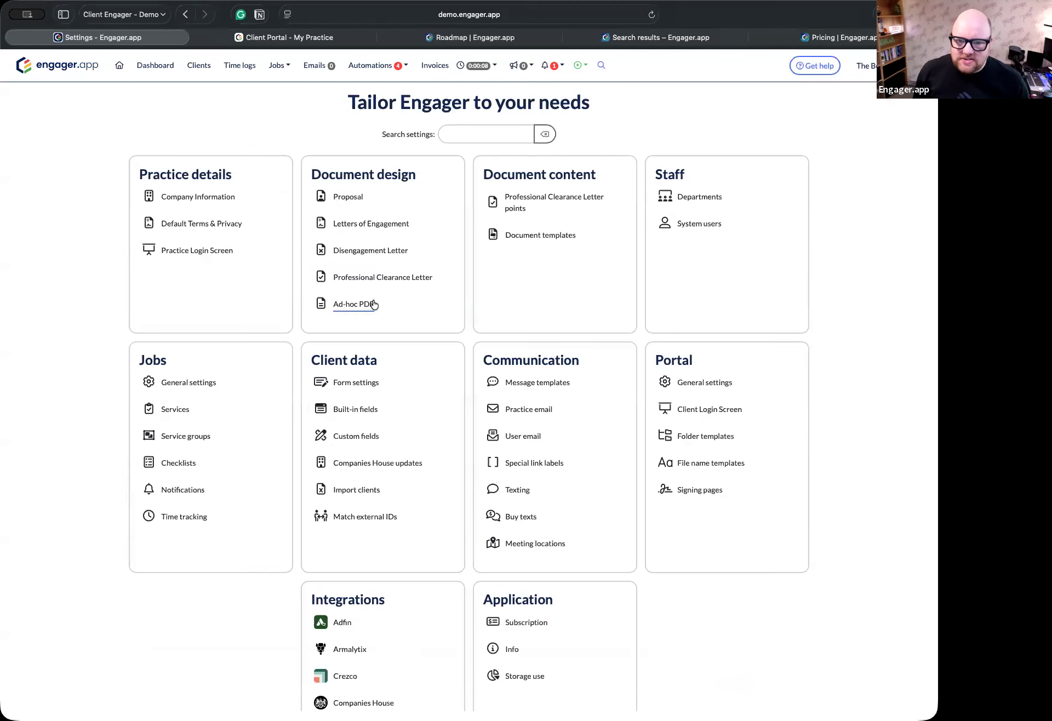
click(346, 198)
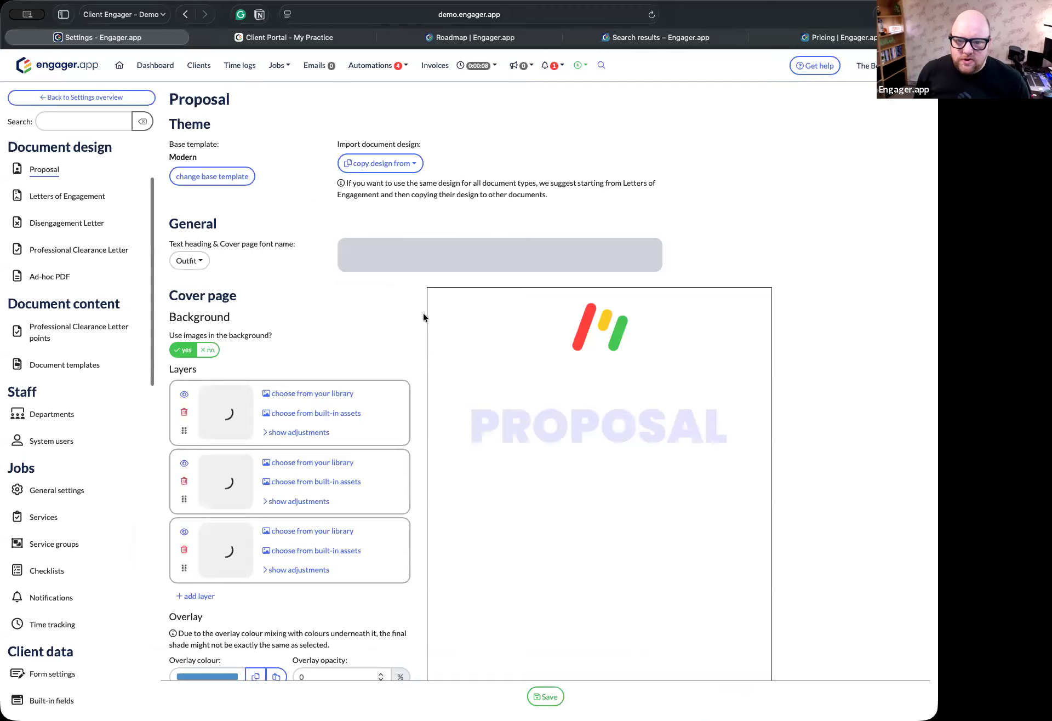
Step: Examine the Proposal design's cover page, text and header settings, and the document types its design can be copied from
scroll(841, 343, down, 1)
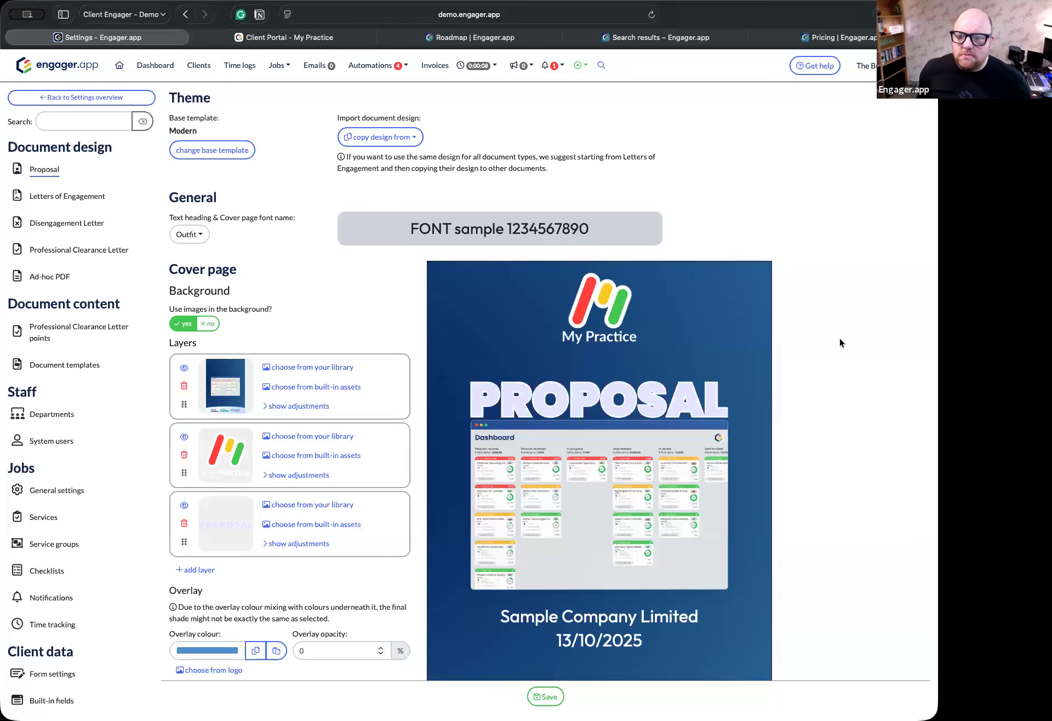
scroll(841, 362, down, 1)
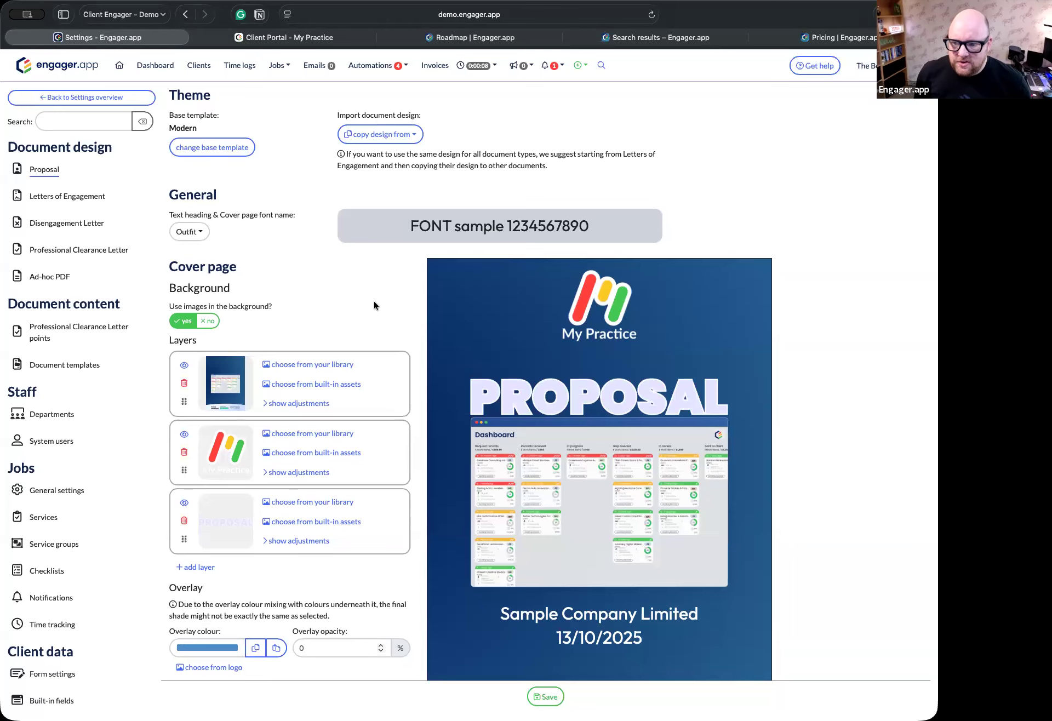
scroll(374, 305, down, 2)
scroll(375, 305, down, 3)
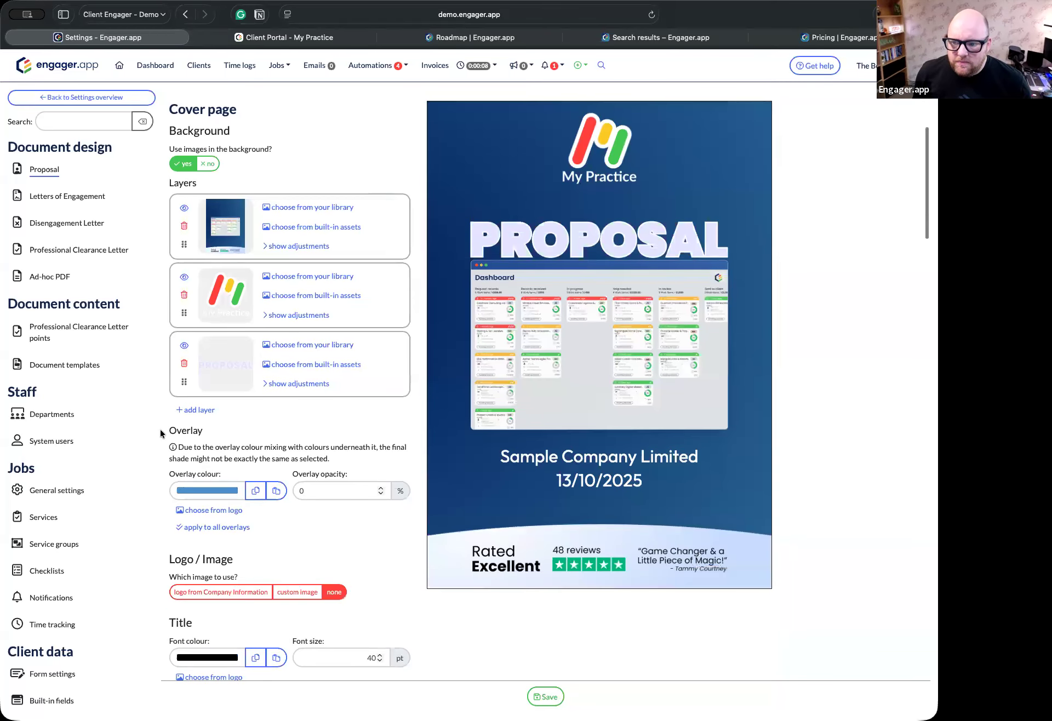
scroll(189, 436, down, 3)
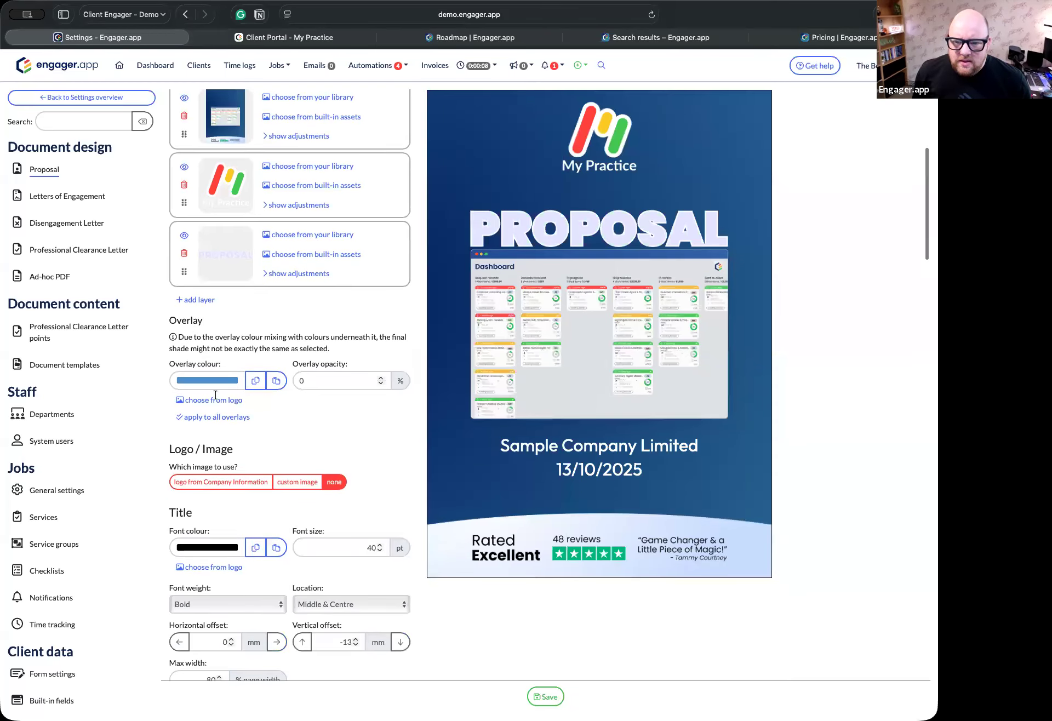
scroll(235, 444, down, 15)
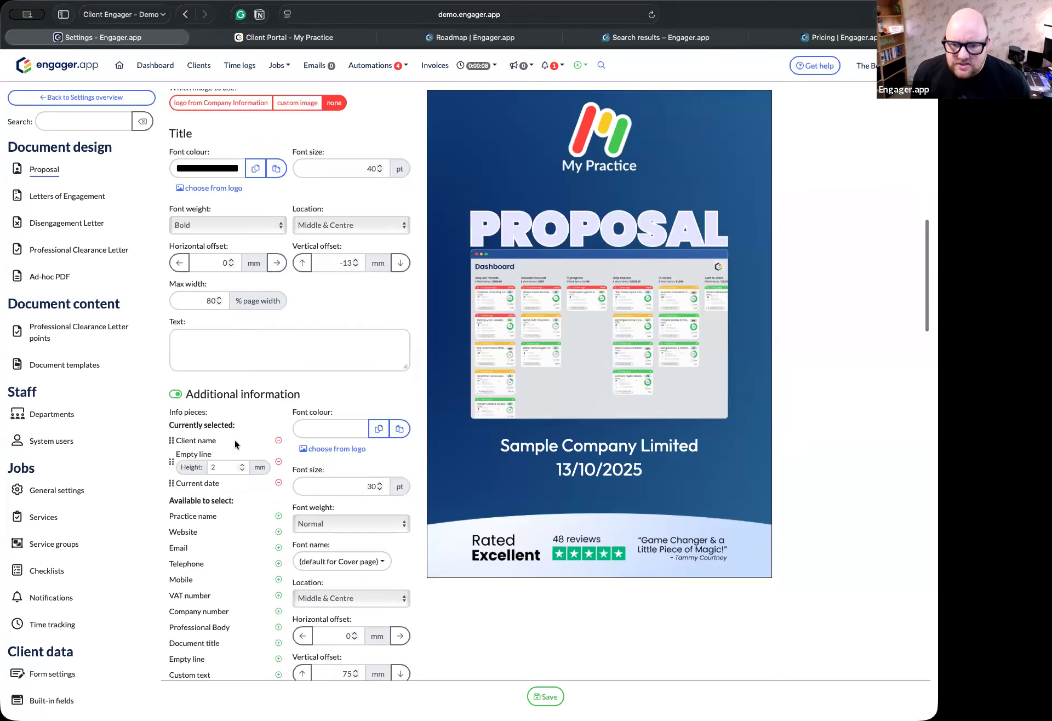
scroll(236, 444, down, 18)
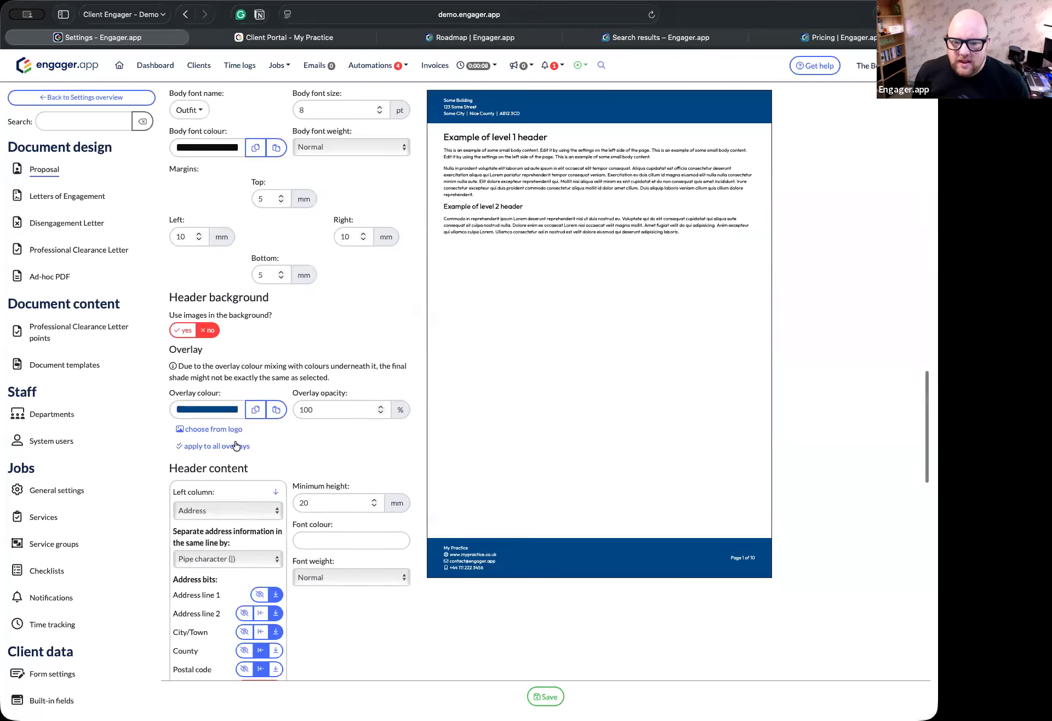
scroll(235, 443, down, 20)
scroll(235, 444, up, 20)
scroll(235, 444, up, 20)
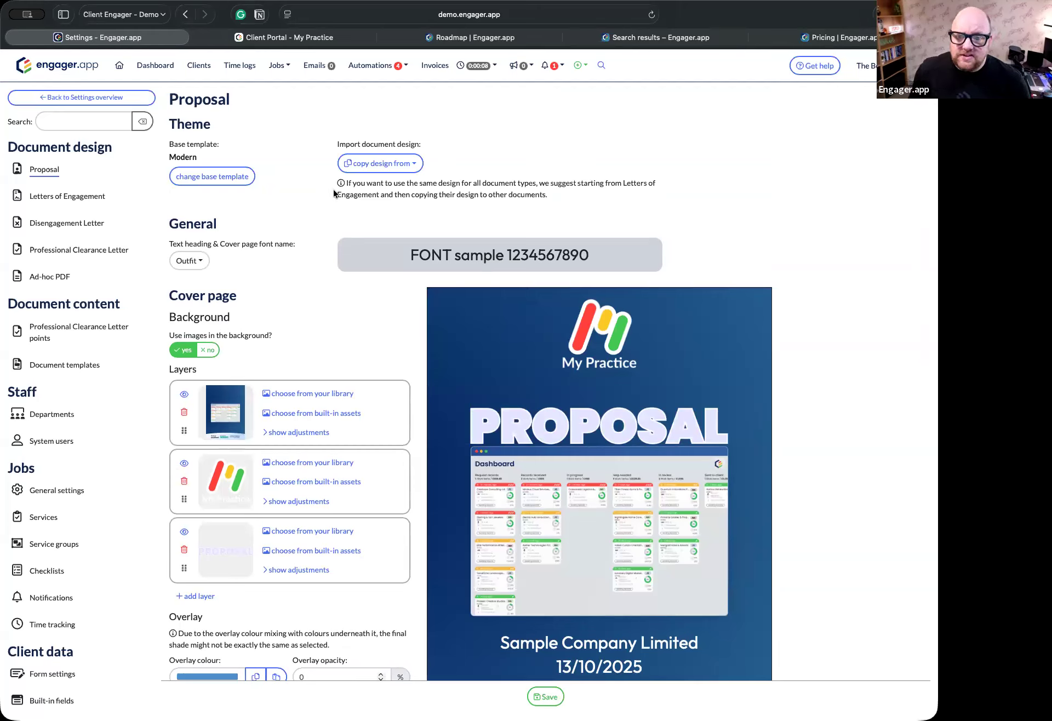
click(386, 163)
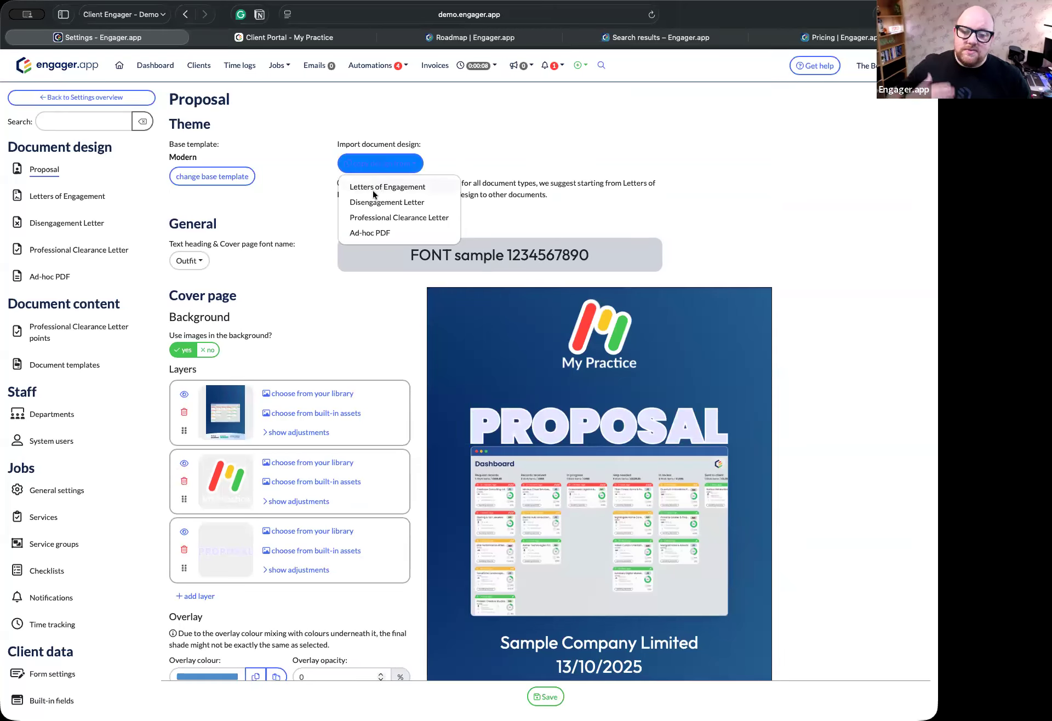
click(472, 168)
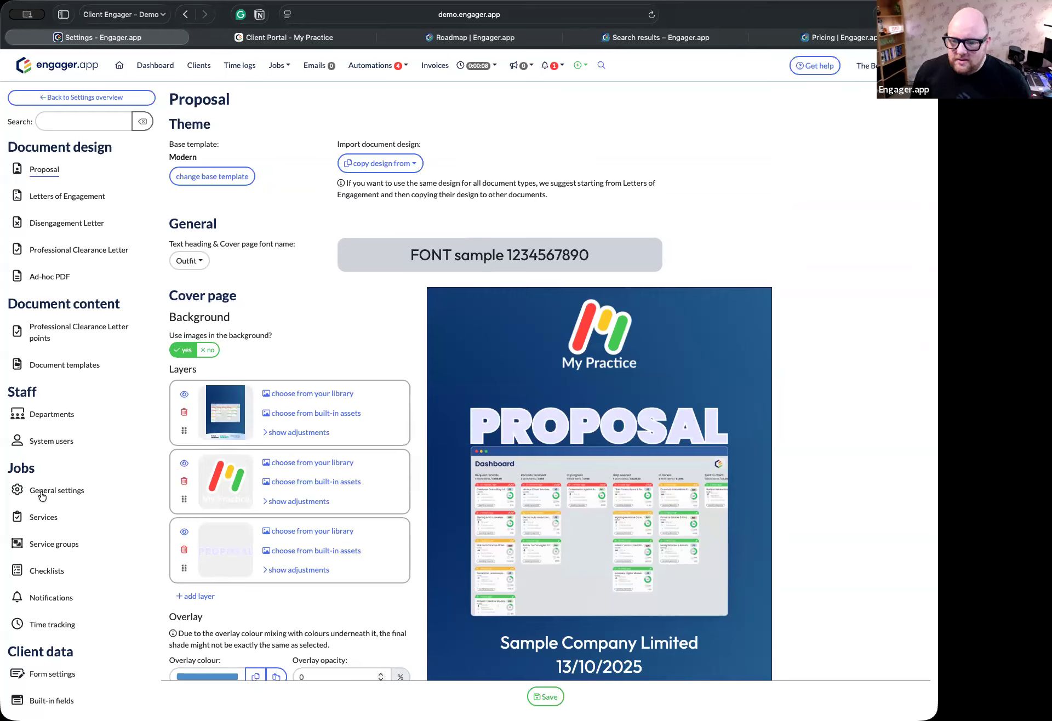
Step: Inspect the [PricingFactors] and [Services] placeholders in the "Proposal - section 2 - Pricing" document template, and close it without saving
click(82, 368)
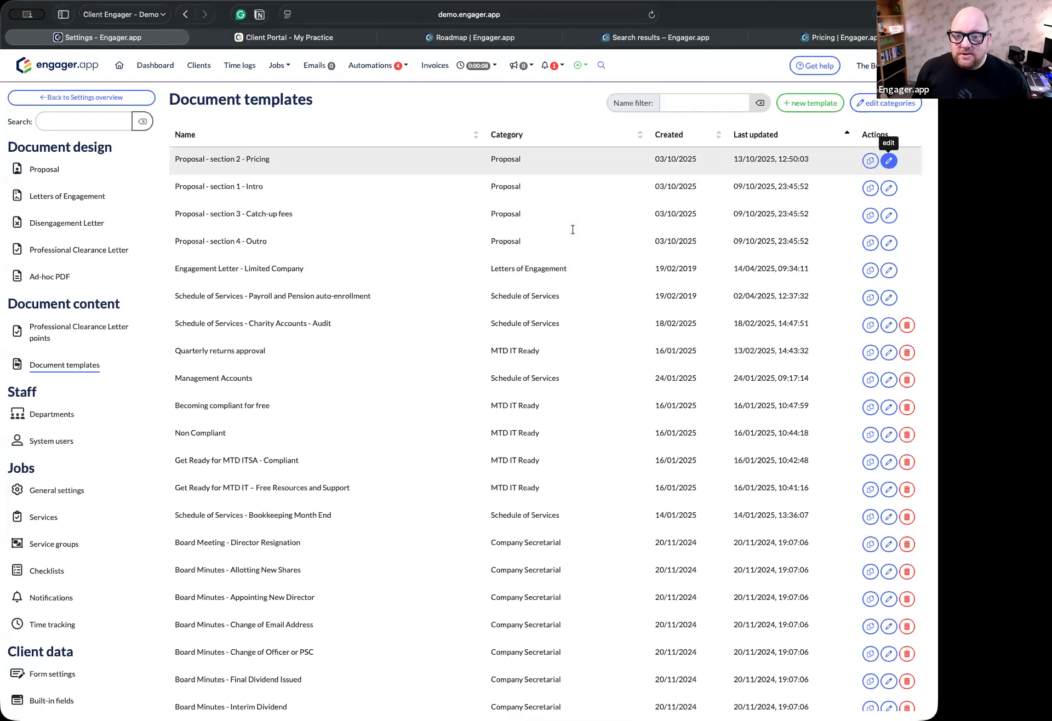
click(889, 161)
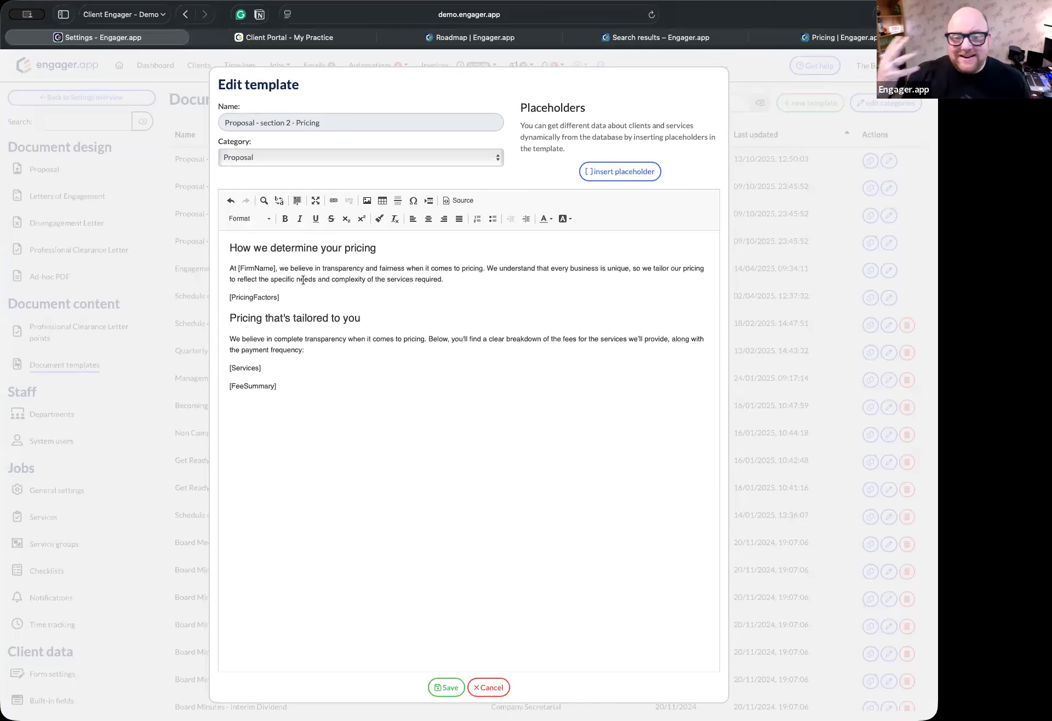
drag(293, 295, 226, 297)
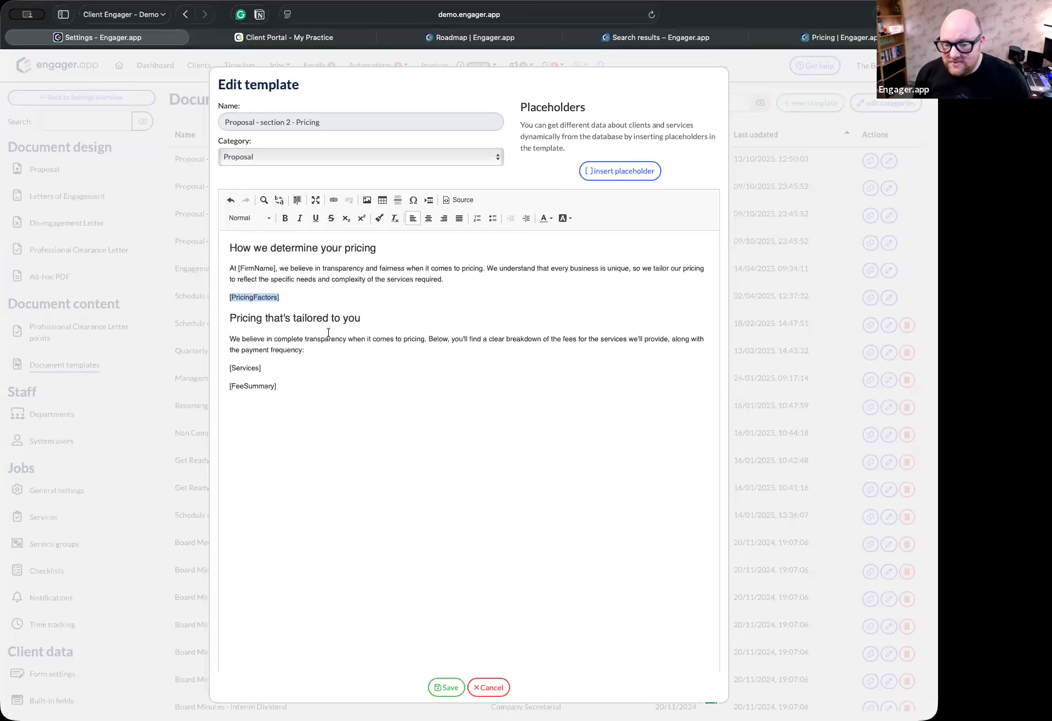
click(338, 354)
drag(311, 365, 221, 368)
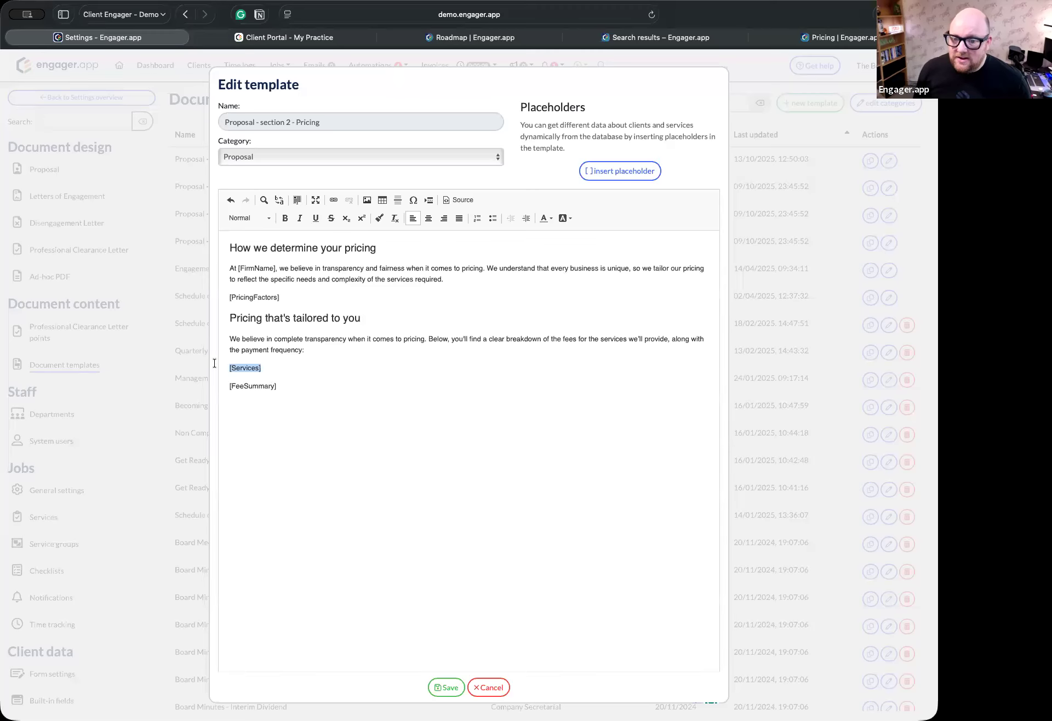
click(488, 688)
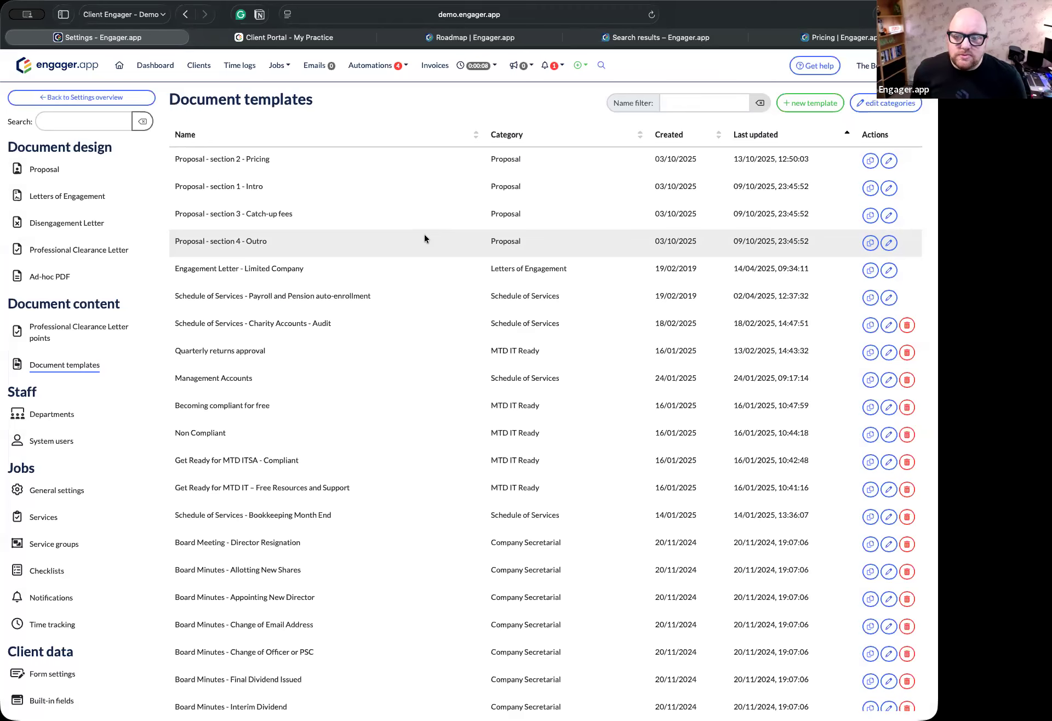
Step: Open the portal's Signing pages settings and look over the proposal and engagement letter messages, banner colours and background colours
scroll(424, 238, down, 5)
scroll(422, 239, up, 5)
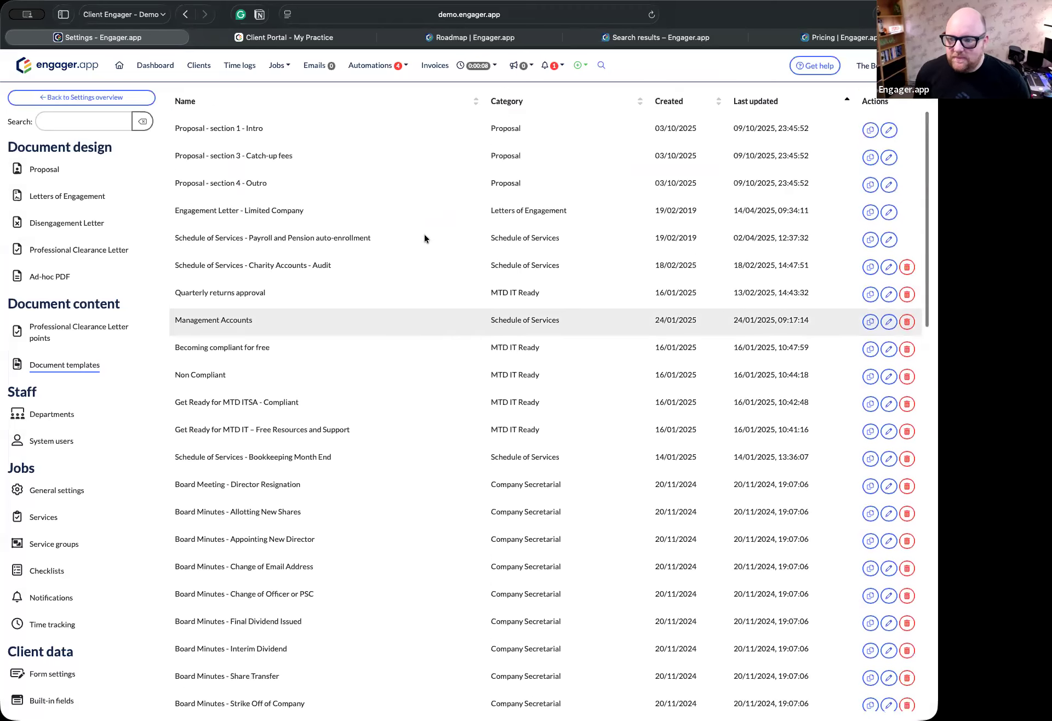
scroll(412, 243, up, 1)
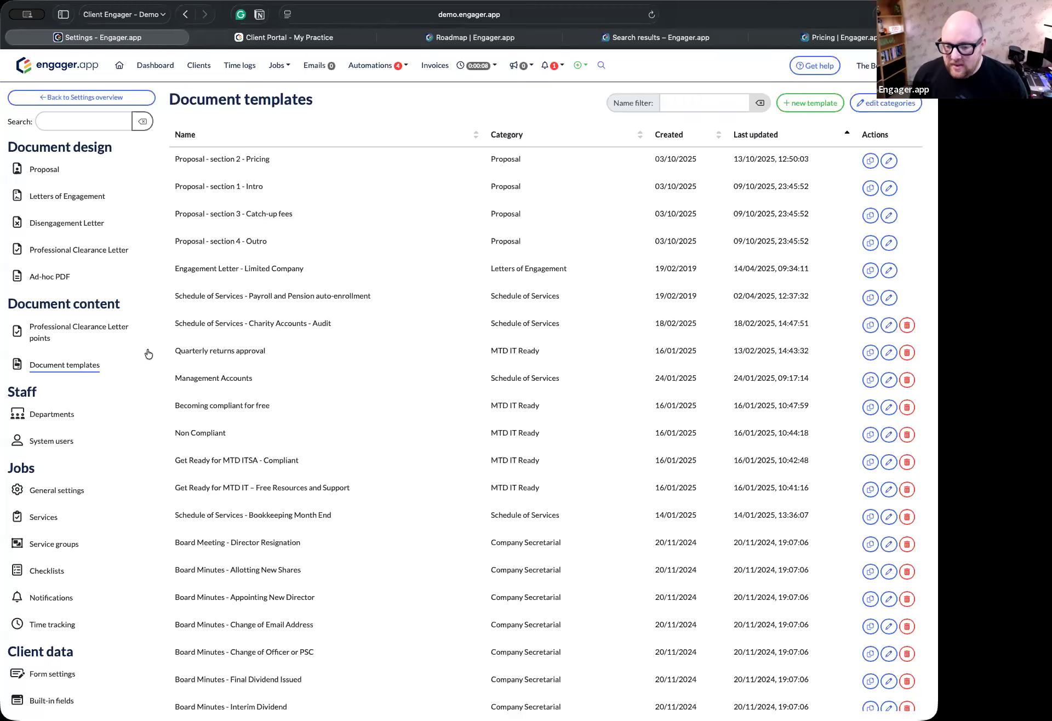
scroll(146, 328, down, 2)
scroll(146, 293, up, 4)
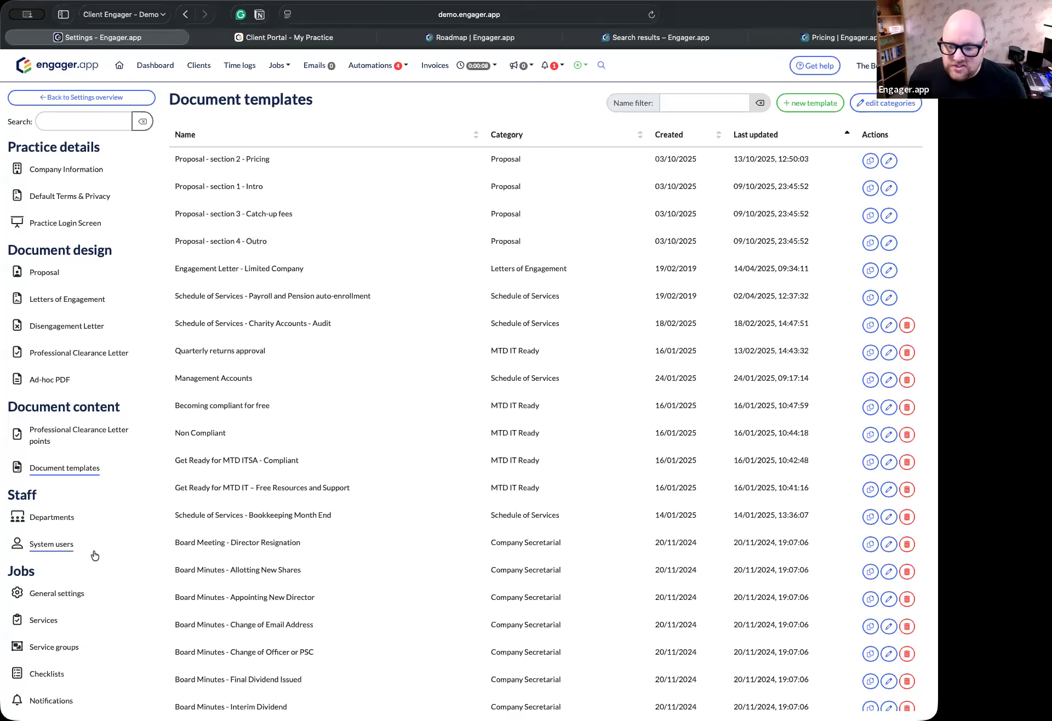
scroll(94, 555, down, 6)
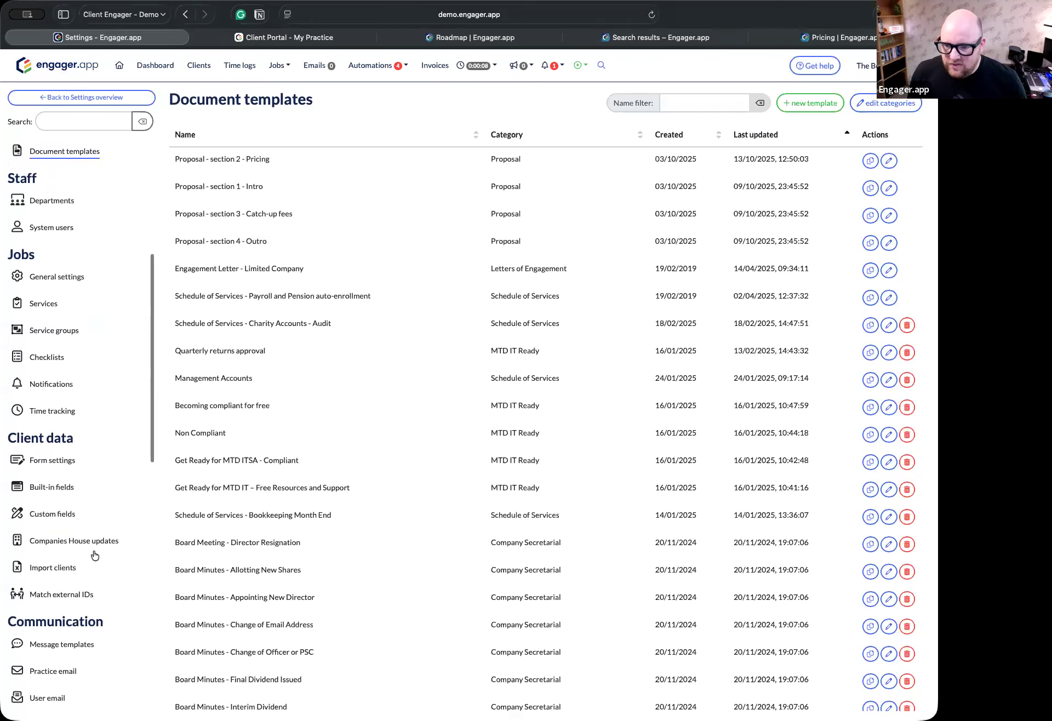
scroll(65, 526, down, 4)
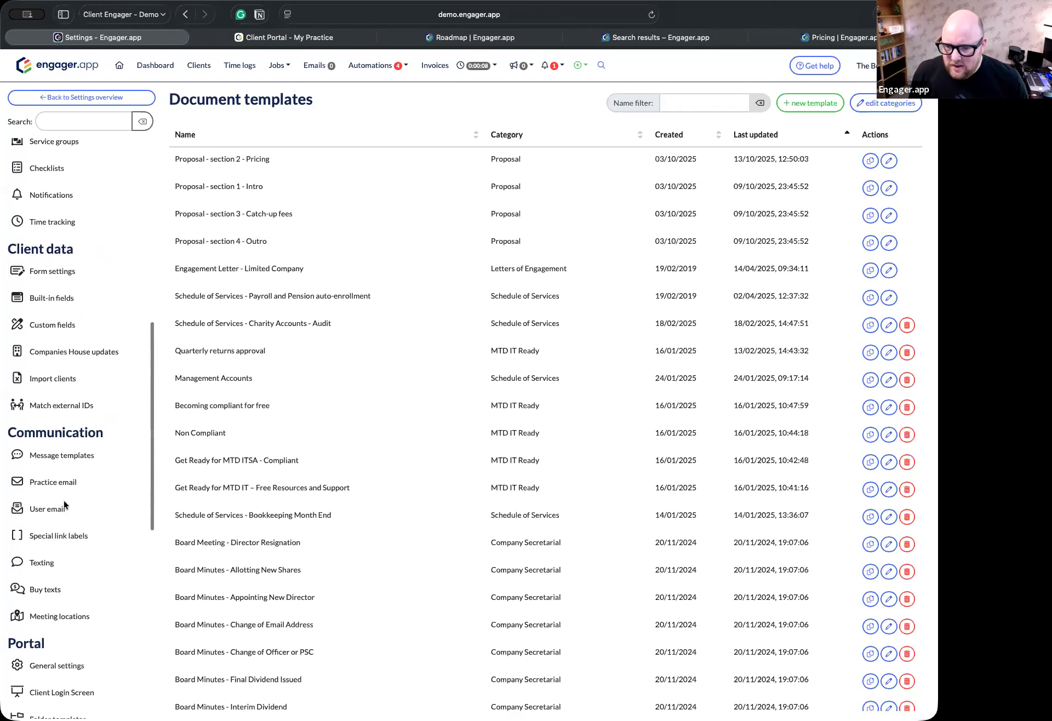
scroll(64, 505, down, 3)
click(49, 616)
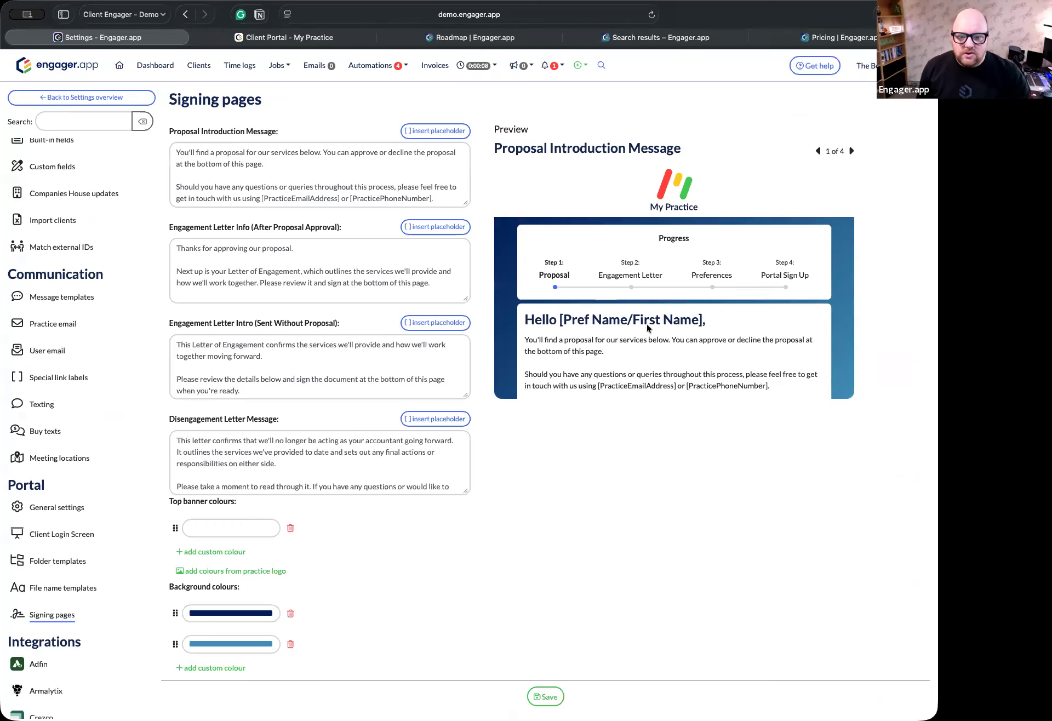
scroll(527, 418, down, 1)
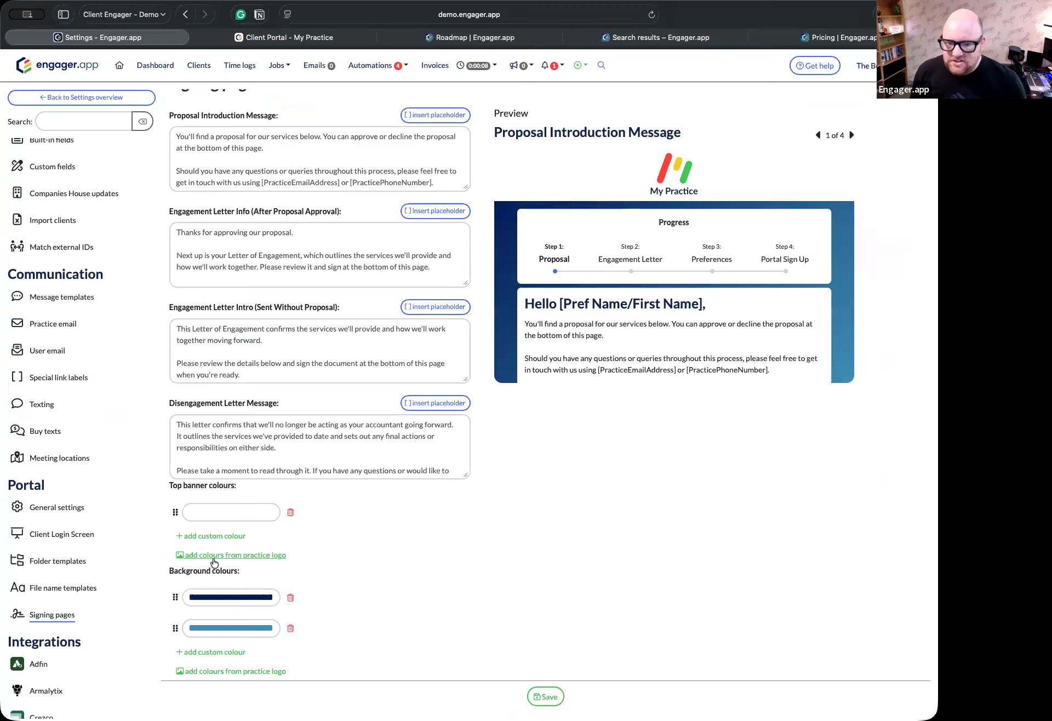
scroll(214, 563, up, 1)
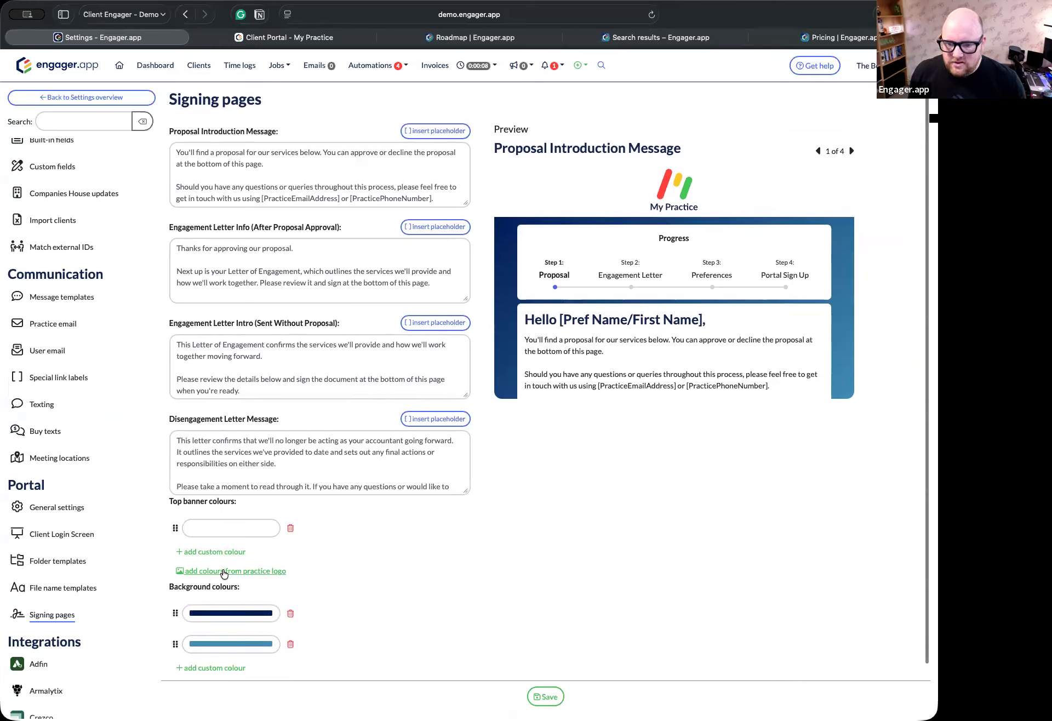
Step: Add the practice logo's colours to the signing pages' top banner and remove the dark navy one
scroll(223, 573, down, 1)
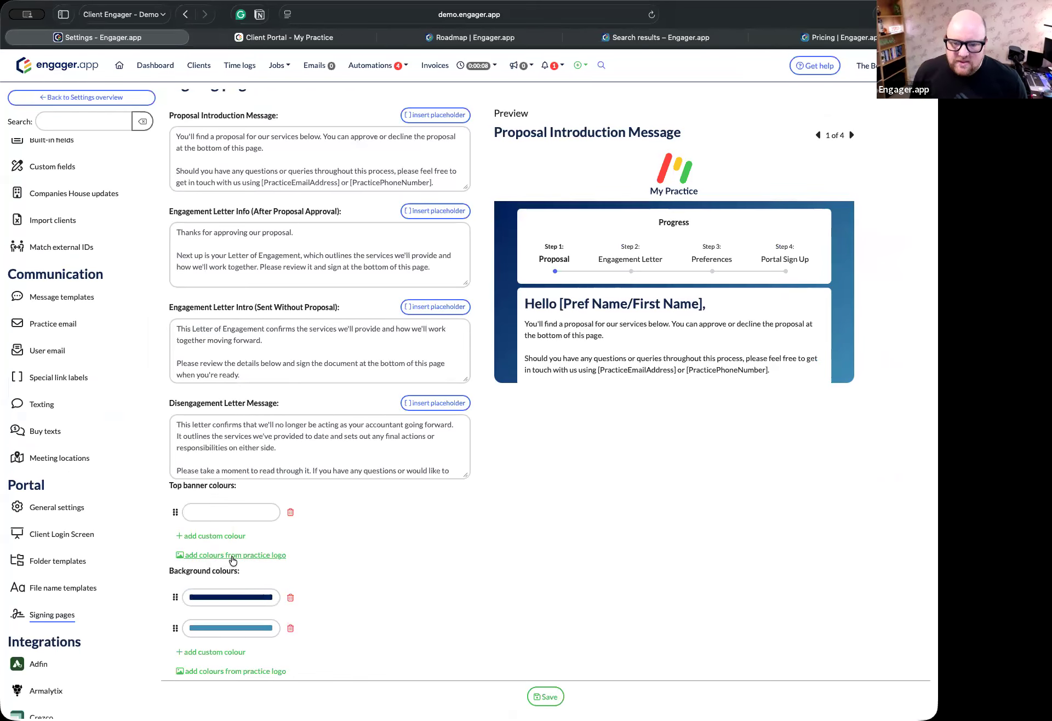
scroll(294, 440, up, 1)
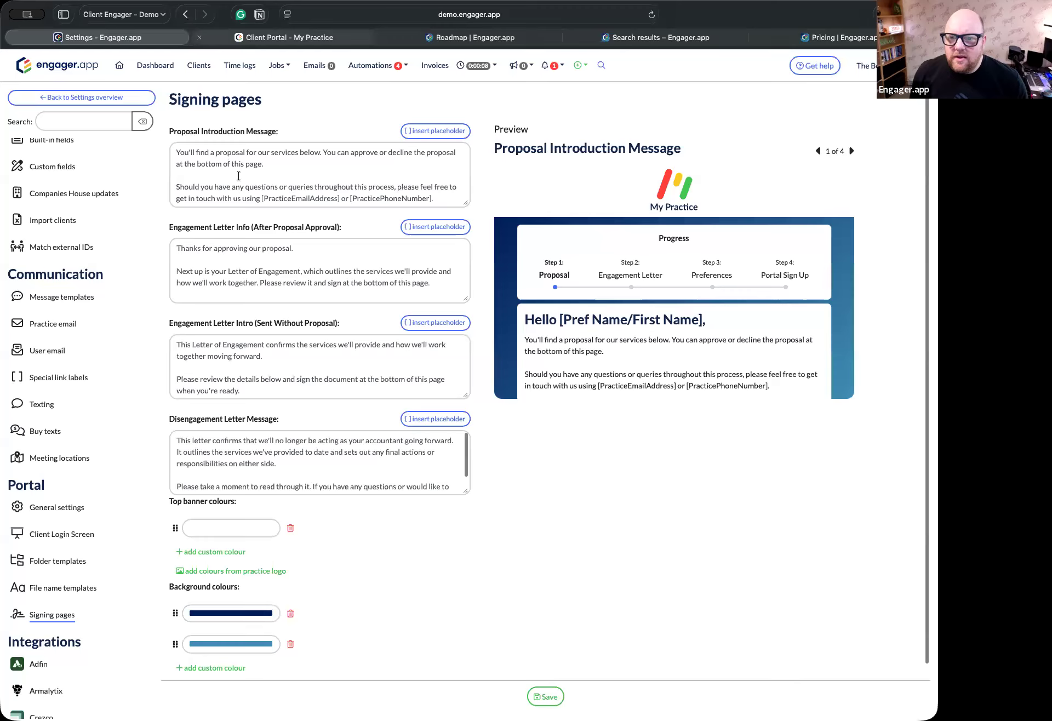
click(222, 571)
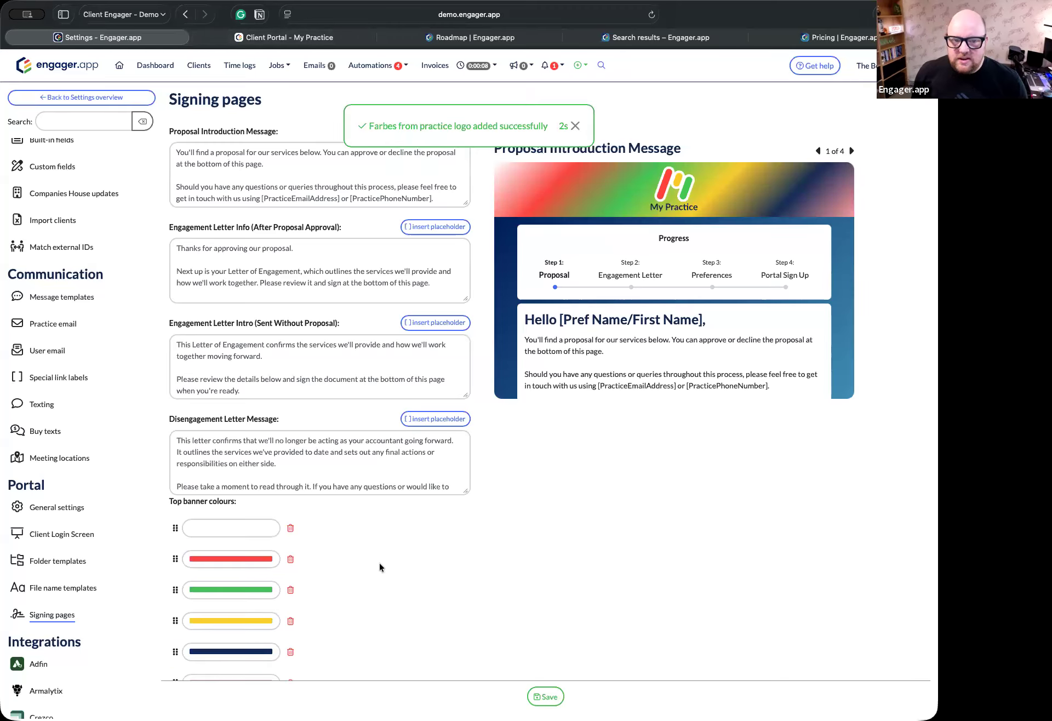
scroll(274, 550, down, 3)
click(290, 552)
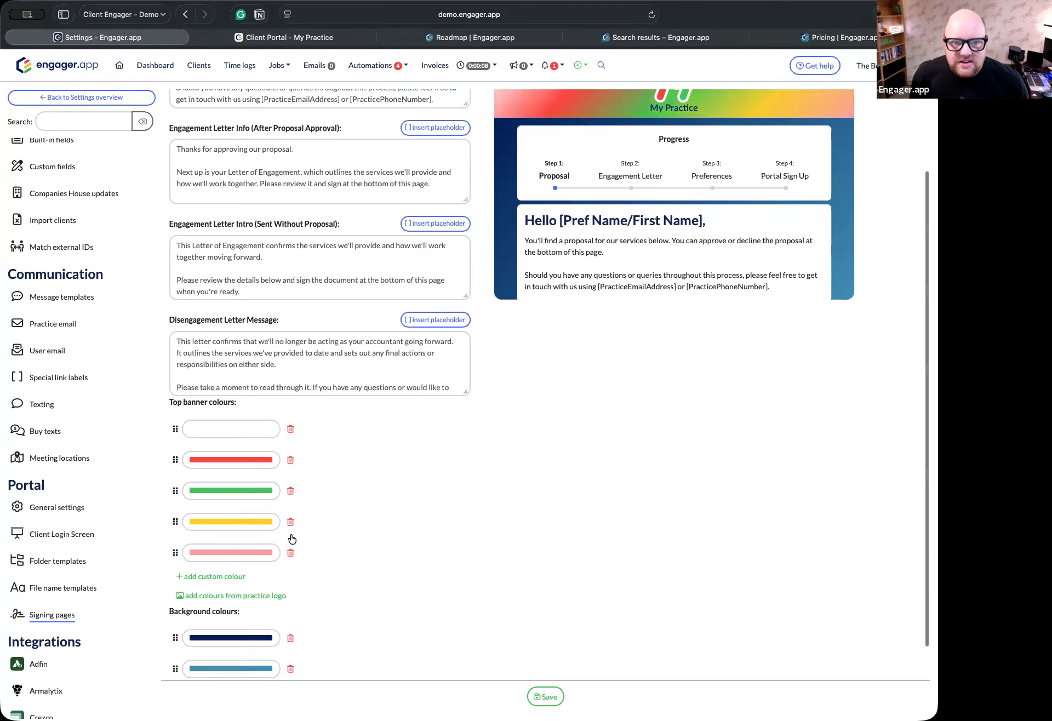
scroll(292, 523, up, 3)
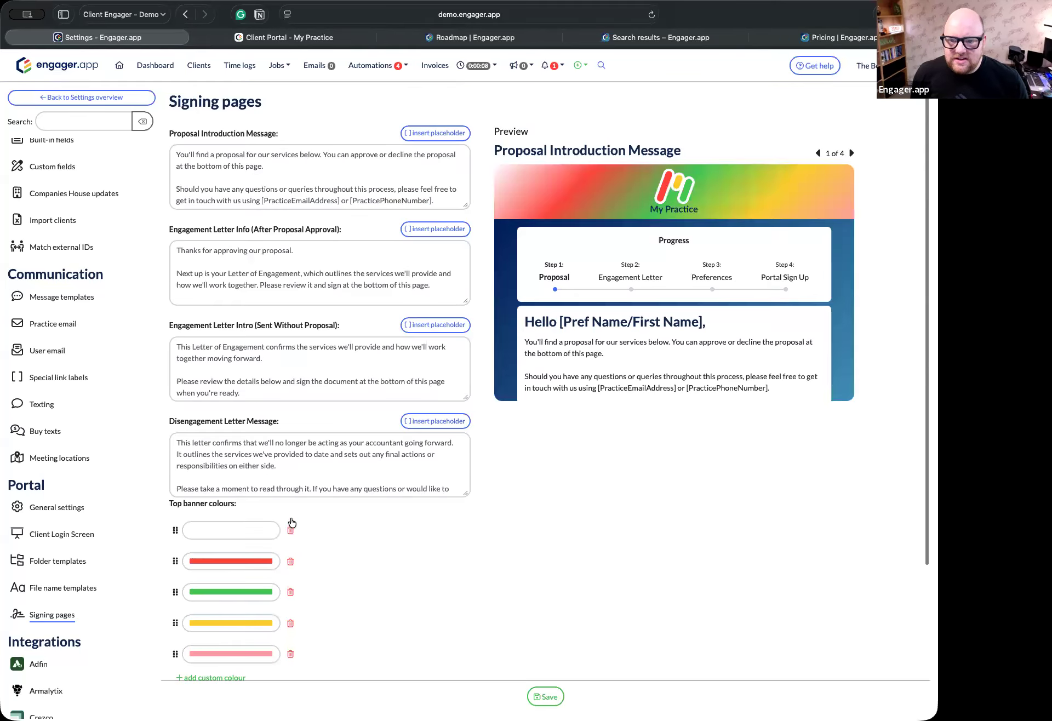
scroll(247, 173, down, 3)
scroll(219, 164, up, 3)
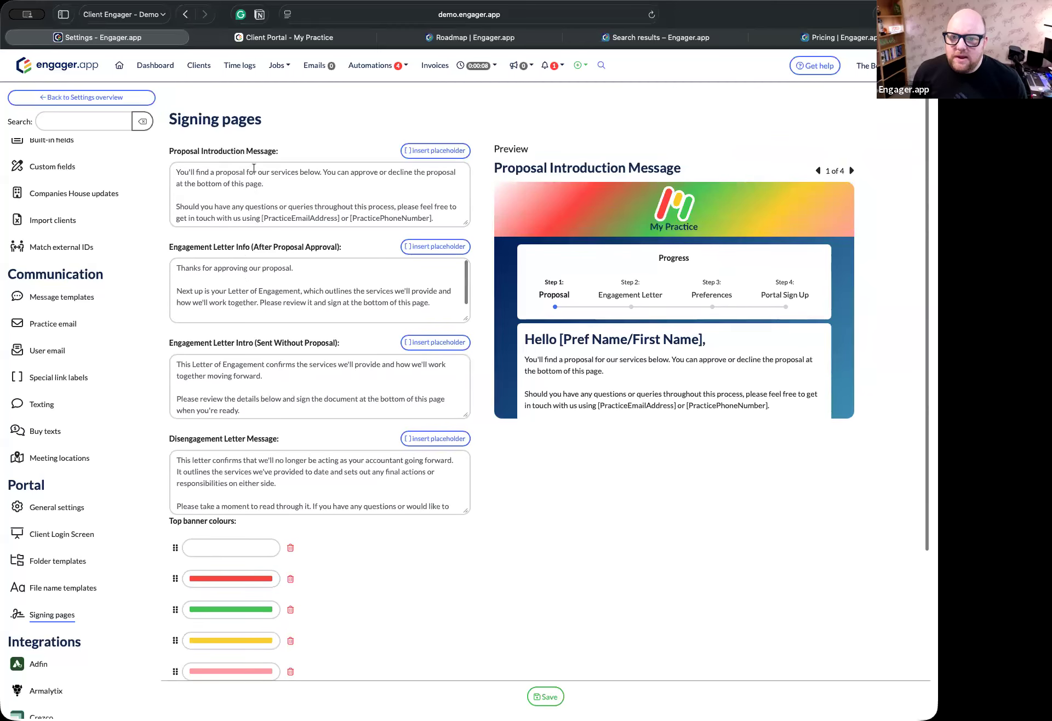
Step: Examine the proposal introduction, engagement letter and disengagement letter messages on the signing pages
drag(176, 153, 438, 197)
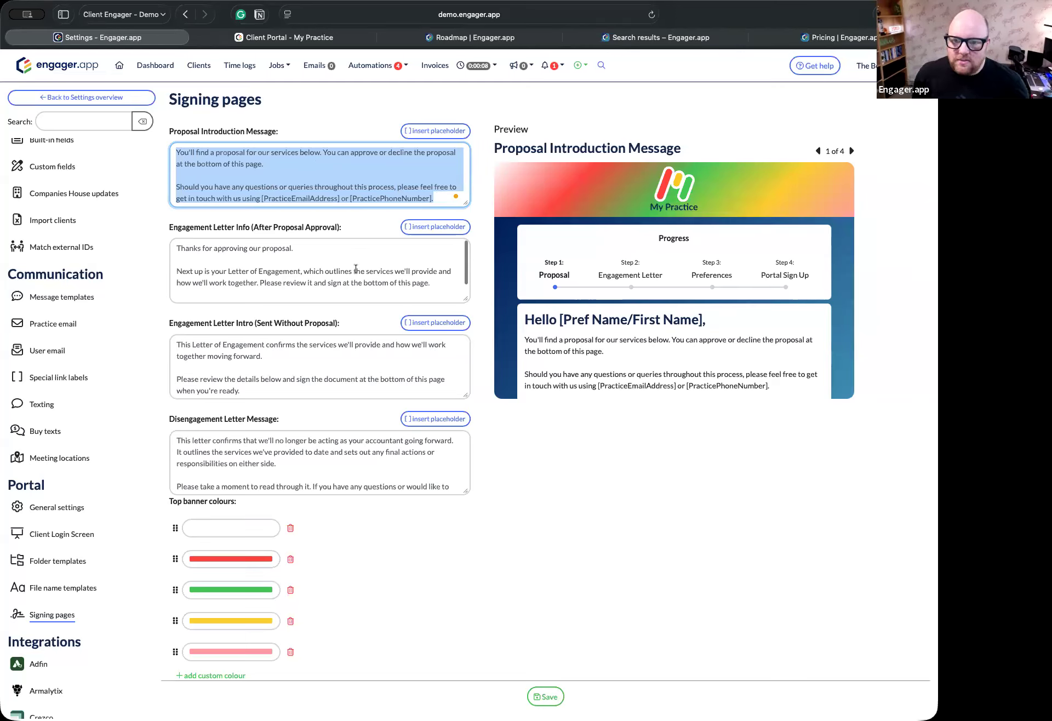
scroll(353, 272, down, 3)
scroll(350, 276, up, 3)
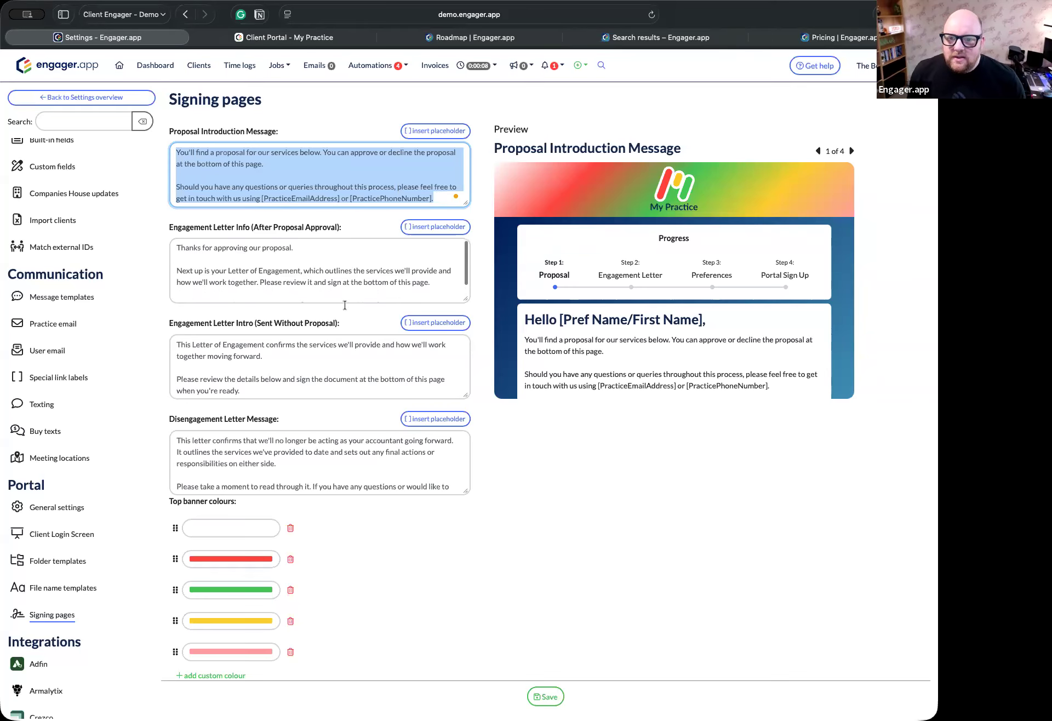
scroll(344, 305, down, 3)
scroll(375, 203, up, 3)
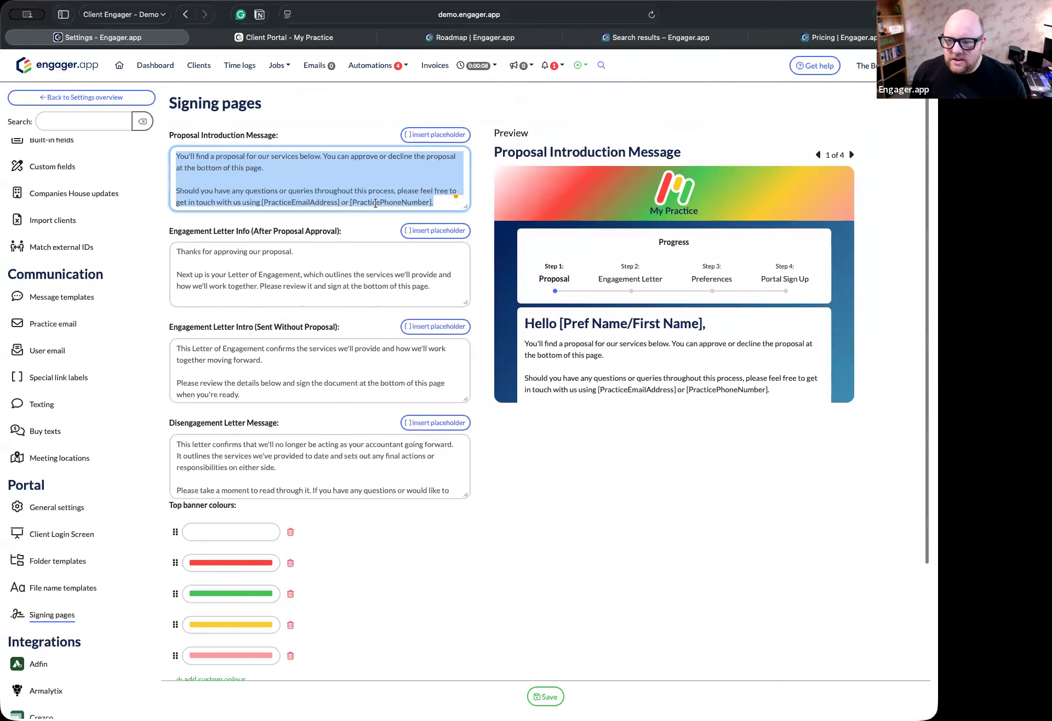
scroll(458, 461, down, 1)
click(457, 462)
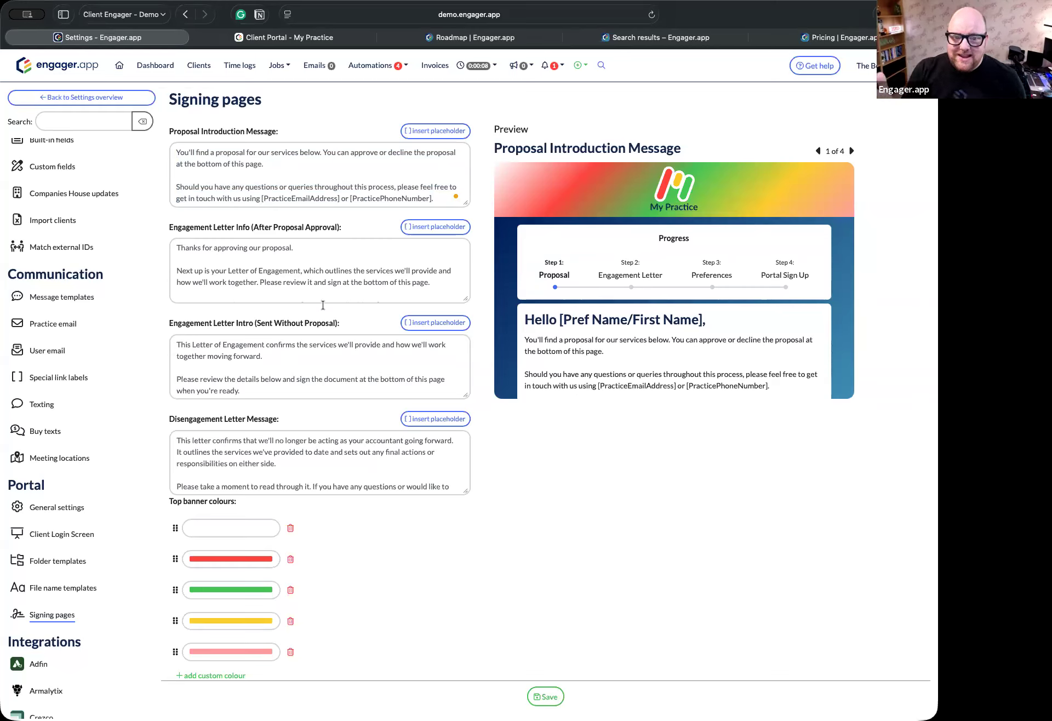
scroll(109, 346, up, 1)
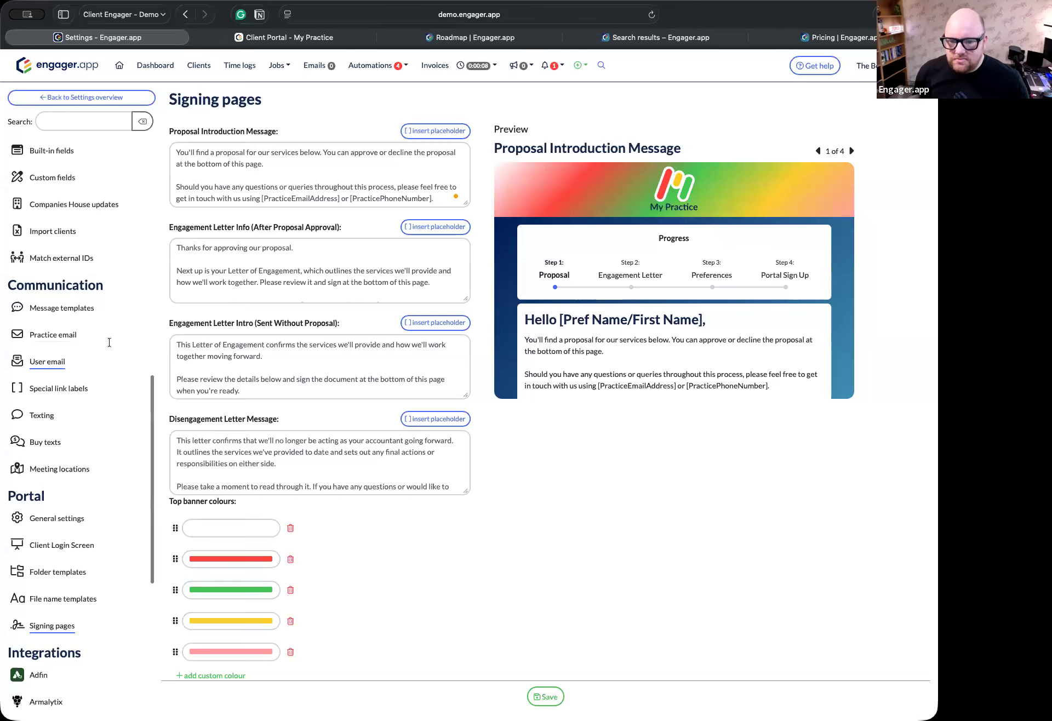
Step: Open the document templates settings, saving the signing pages changes
scroll(73, 336, up, 5)
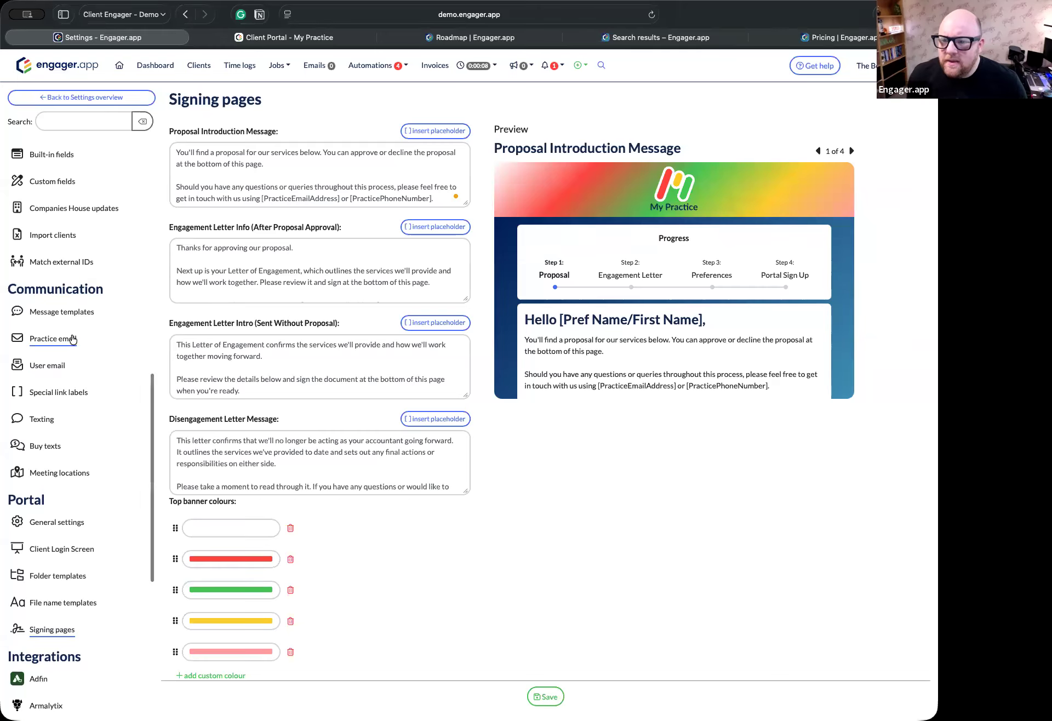
scroll(83, 322, up, 5)
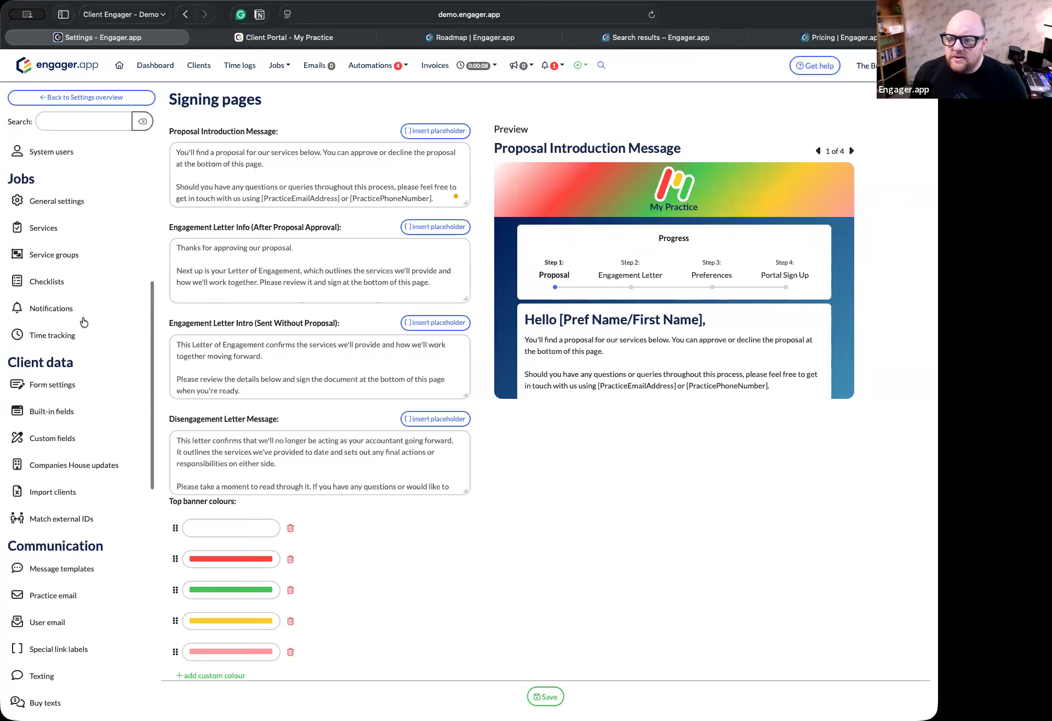
click(54, 222)
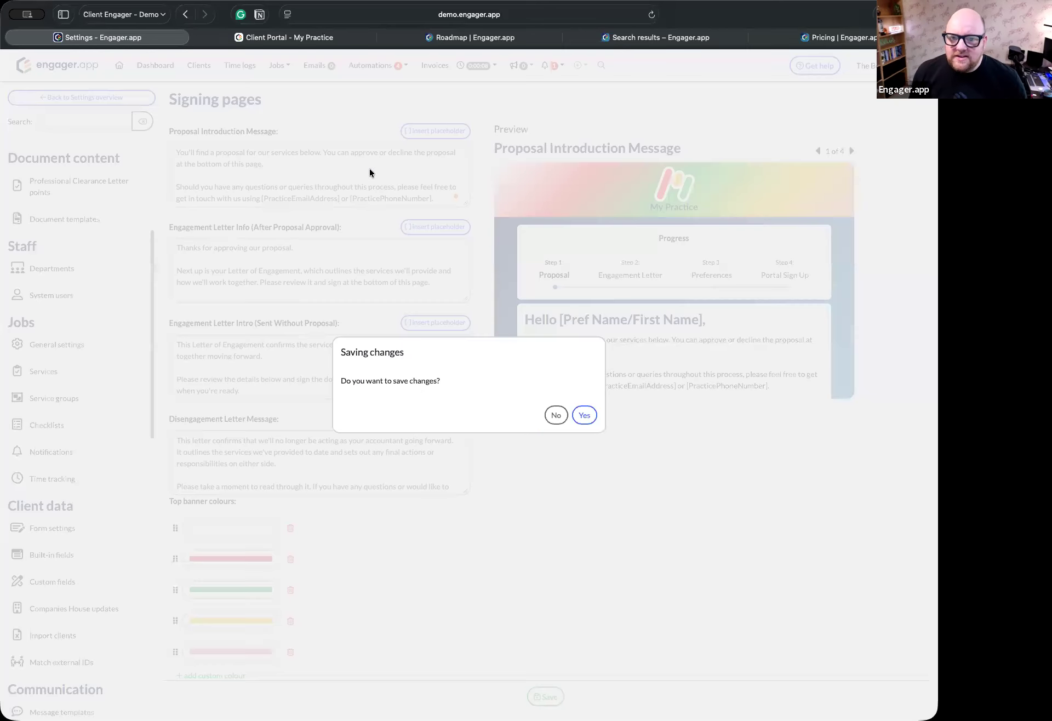
click(574, 421)
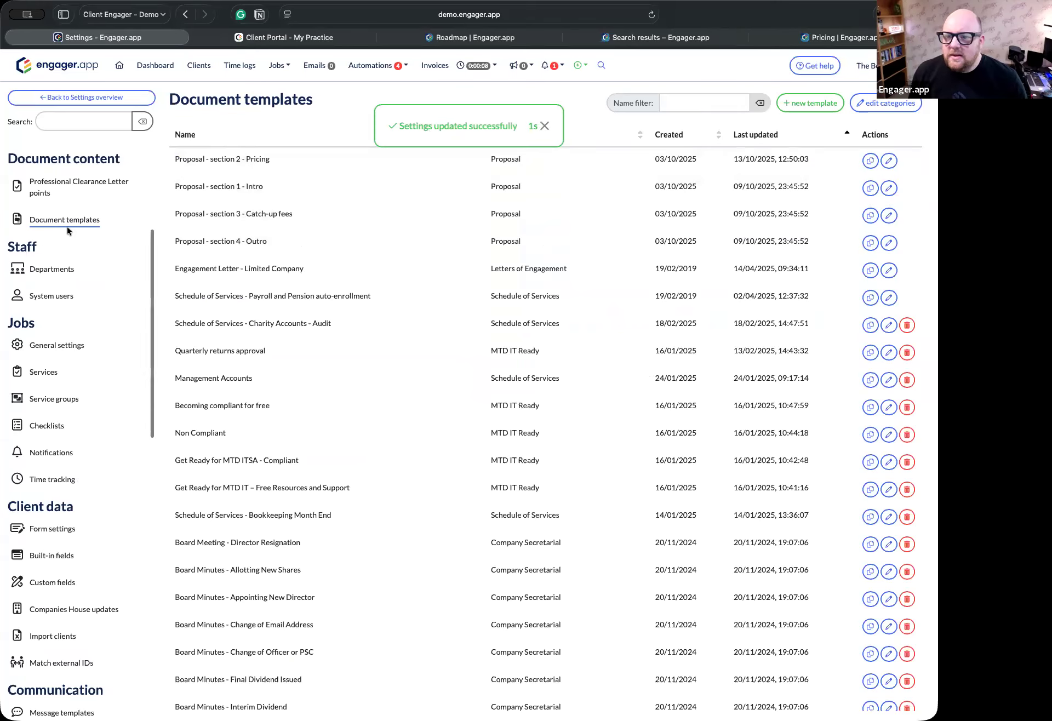
Step: Look over the Proposal document design's theme and cover page settings, and return to the dashboard
scroll(69, 231, up, 3)
scroll(69, 231, up, 1)
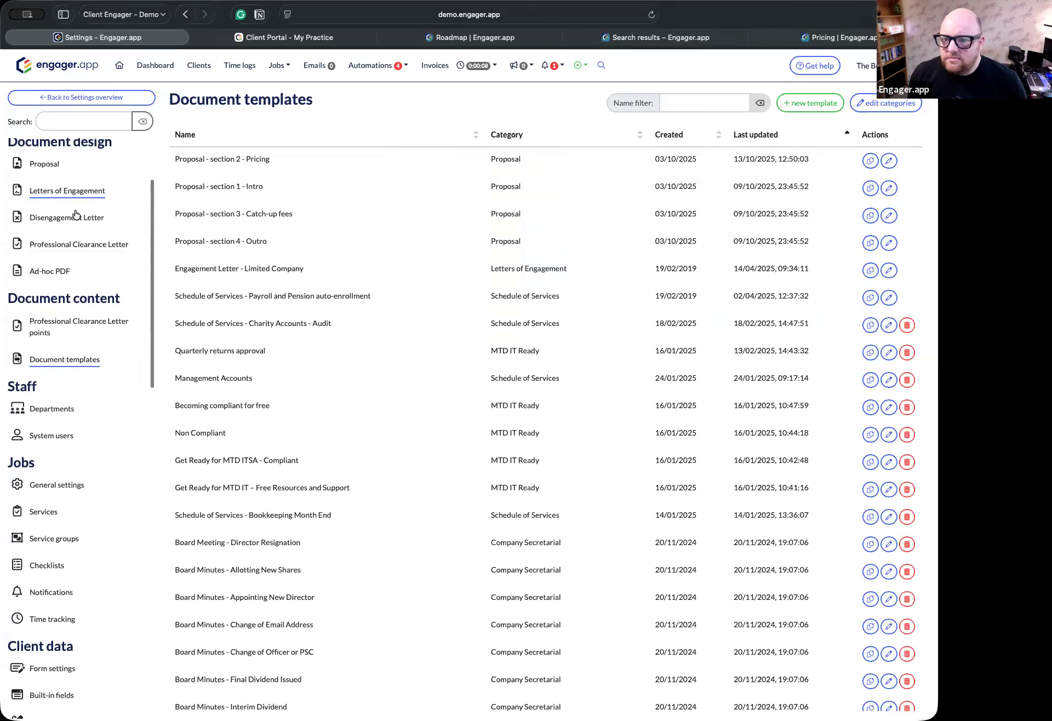
click(50, 163)
scroll(353, 305, down, 5)
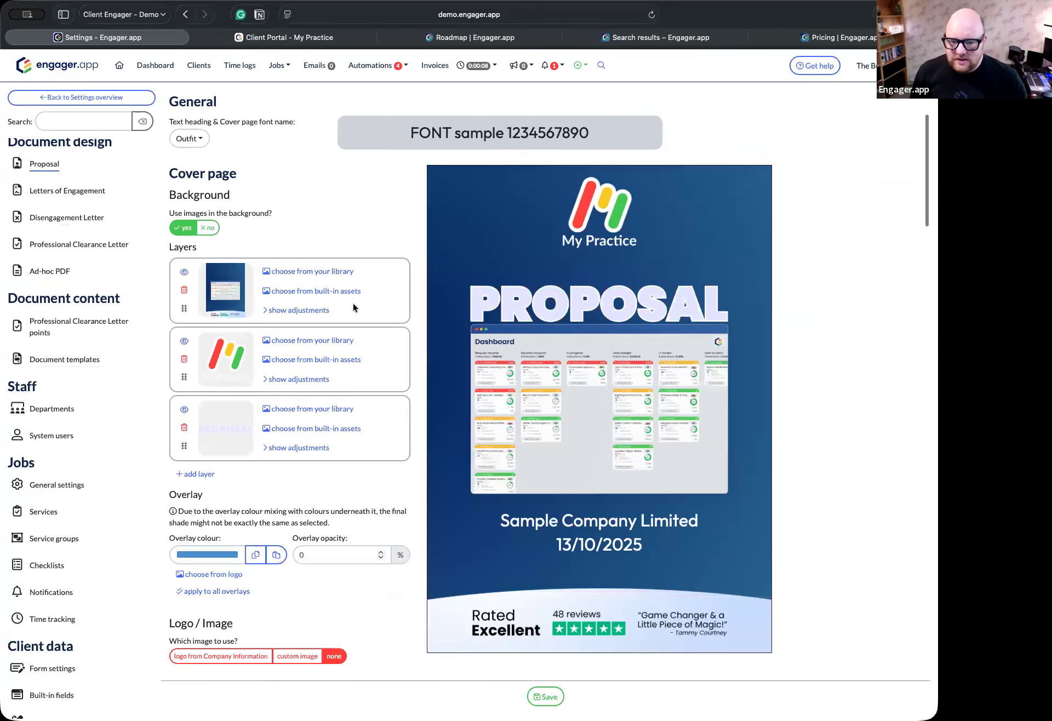
scroll(353, 307, up, 5)
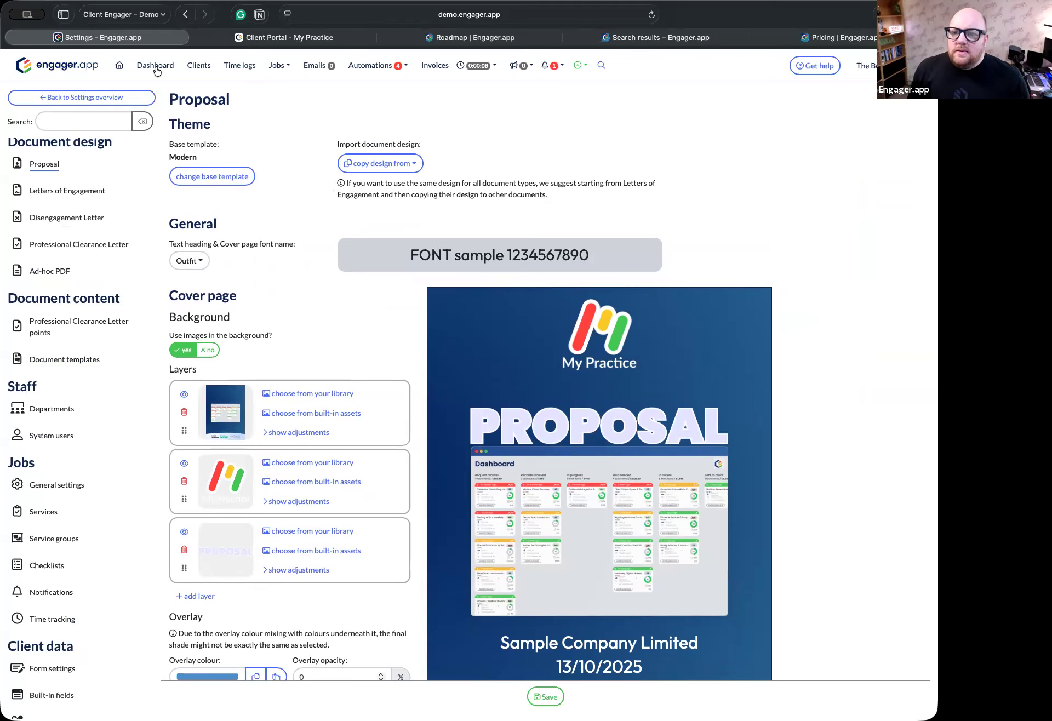
click(156, 68)
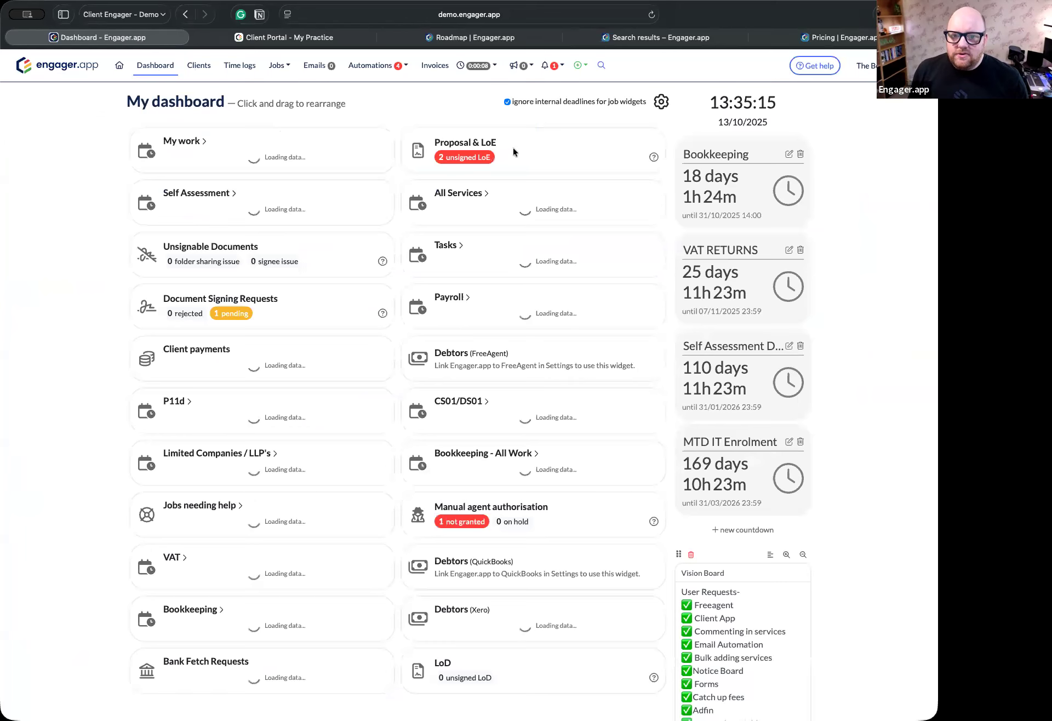
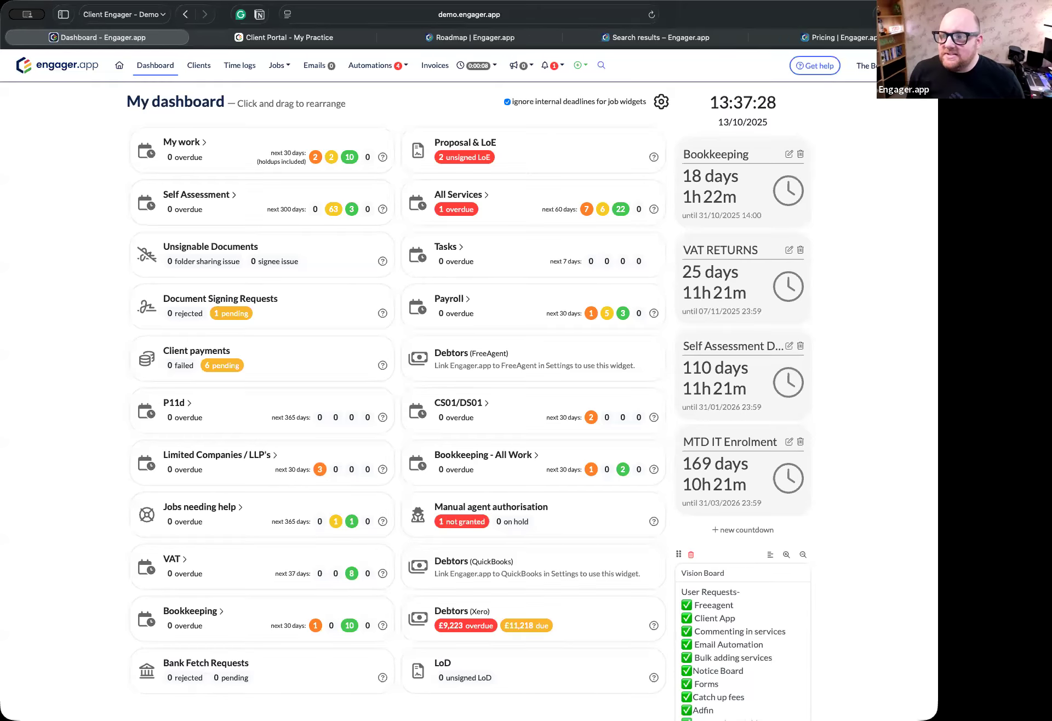
Step: Review the "E-mail with acceptance link for Proposal and Letters of Engagement" message template in the practice settings, and close it without saving
click(870, 65)
click(847, 88)
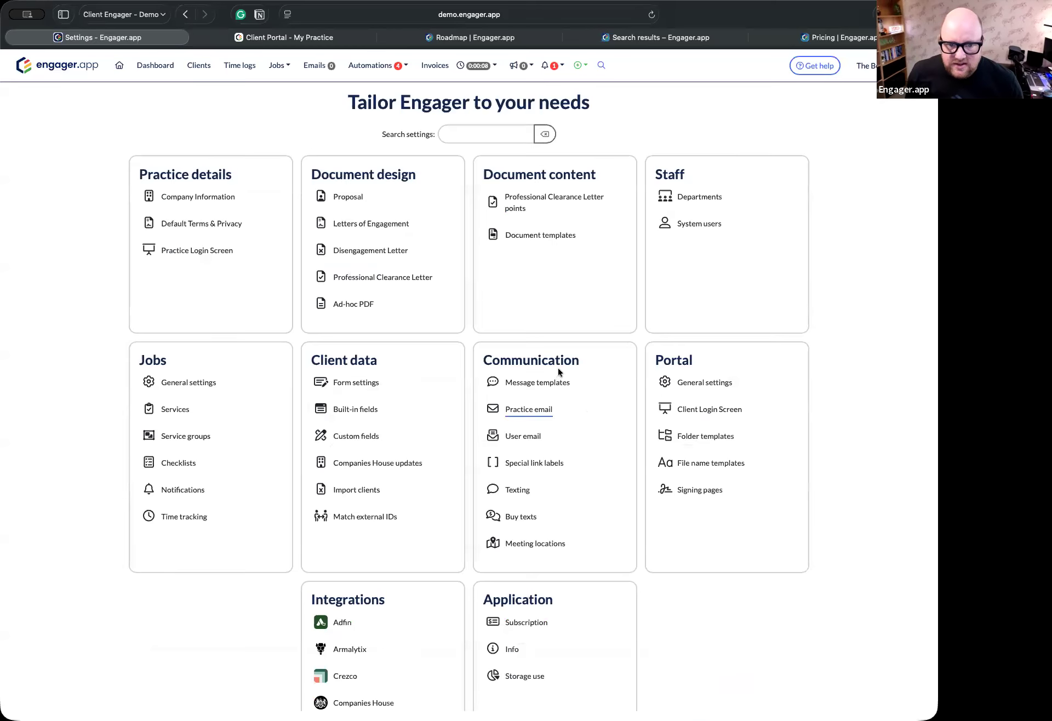
click(538, 385)
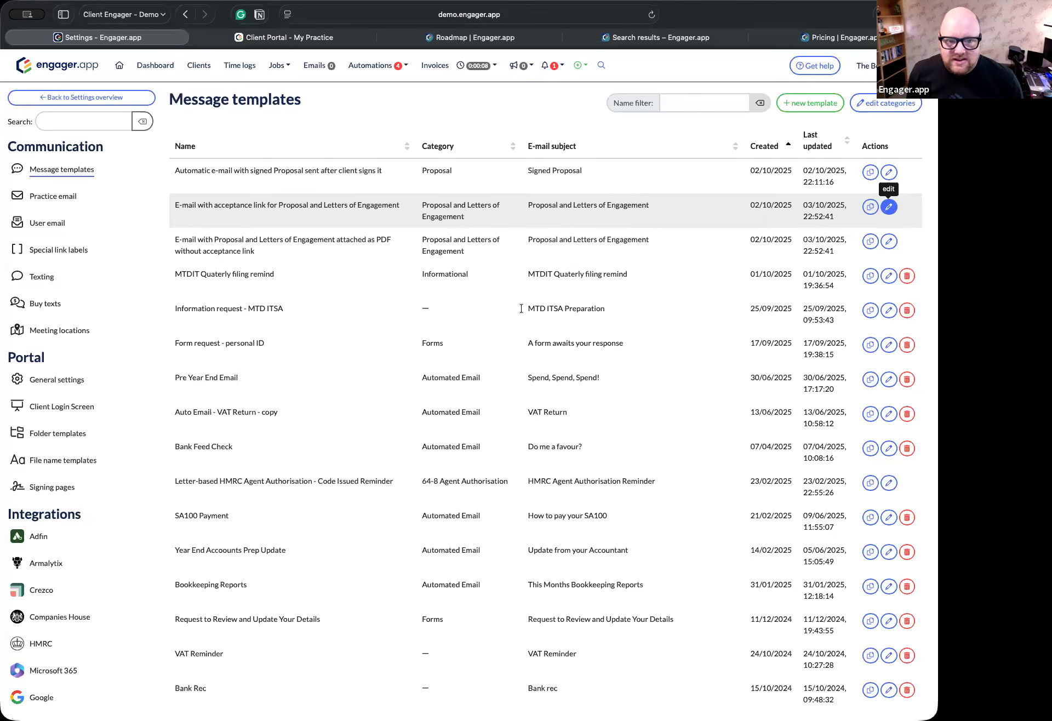
click(888, 207)
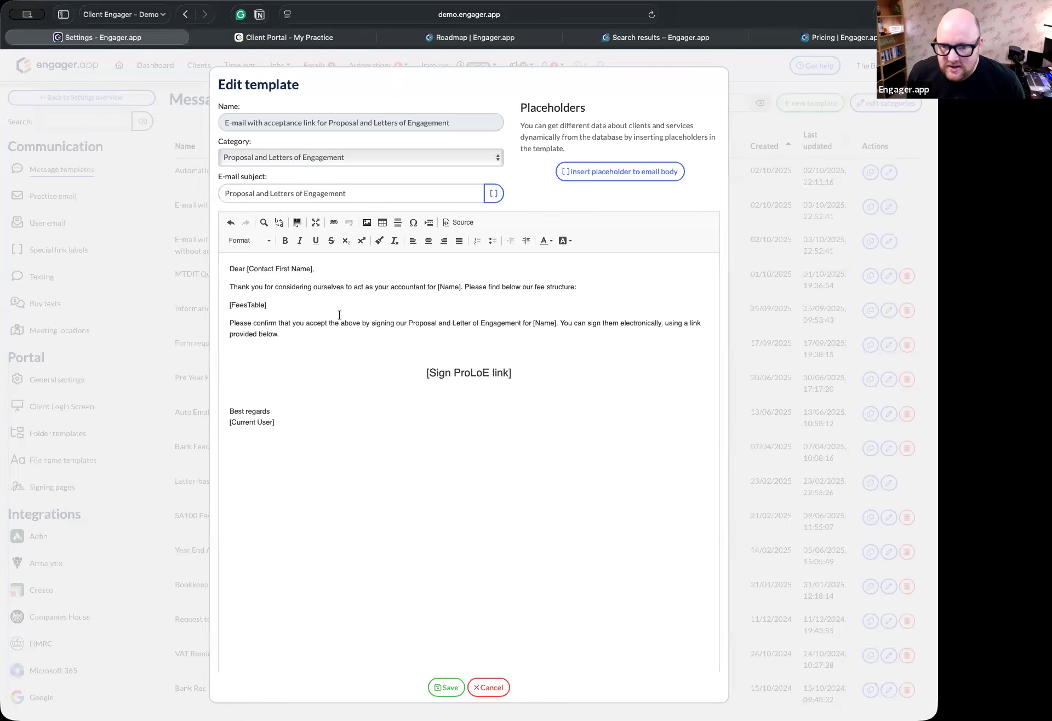
scroll(336, 372, down, 2)
scroll(338, 375, up, 2)
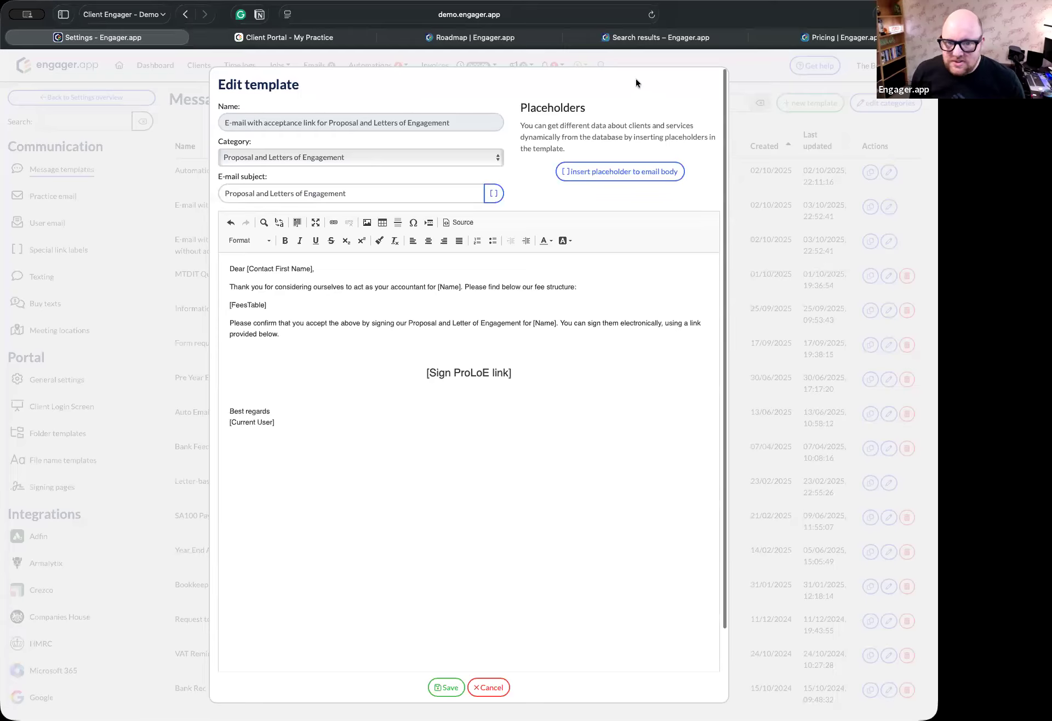
click(489, 692)
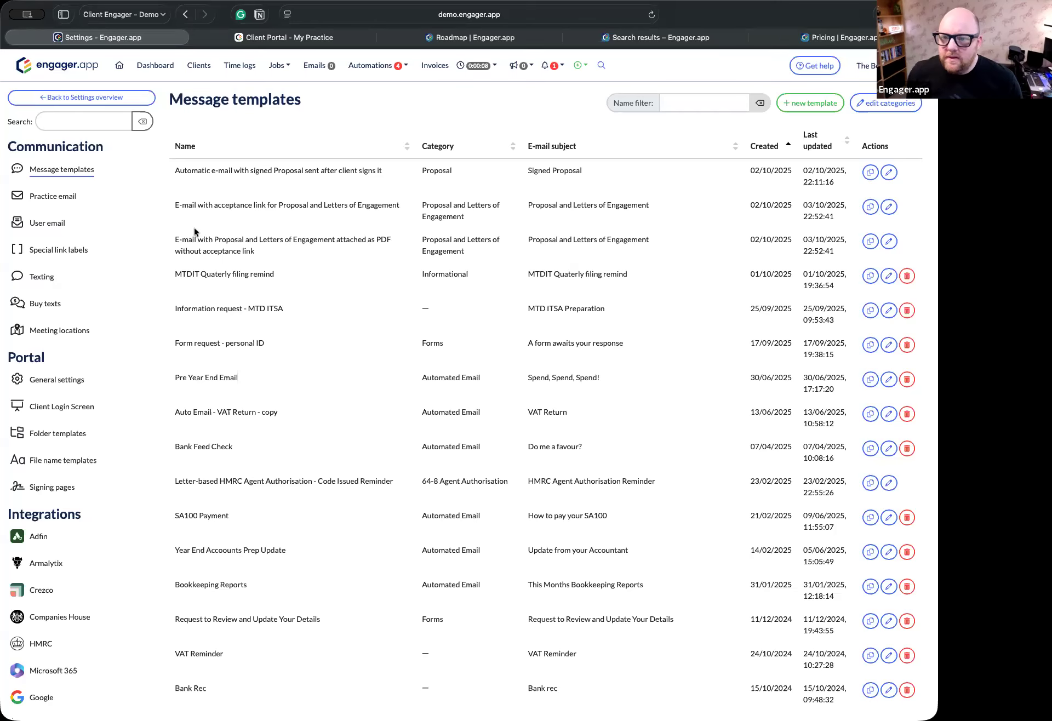
Step: Open the proposals and letters of engagement of the client Dragon Retail Ltd
click(199, 67)
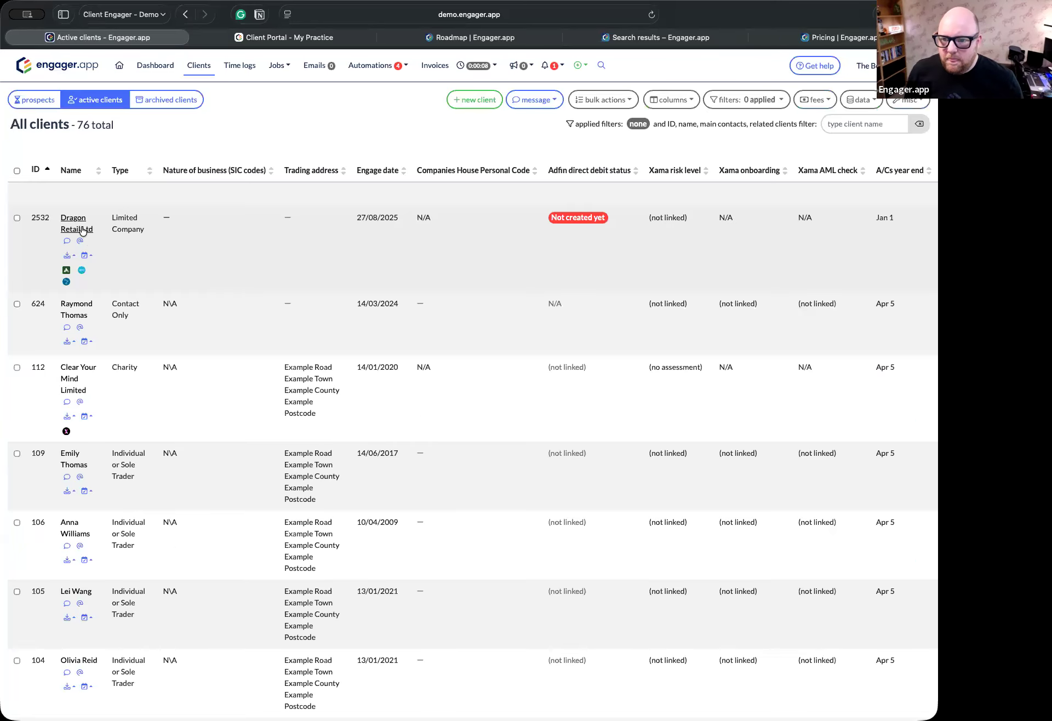
click(81, 229)
click(66, 533)
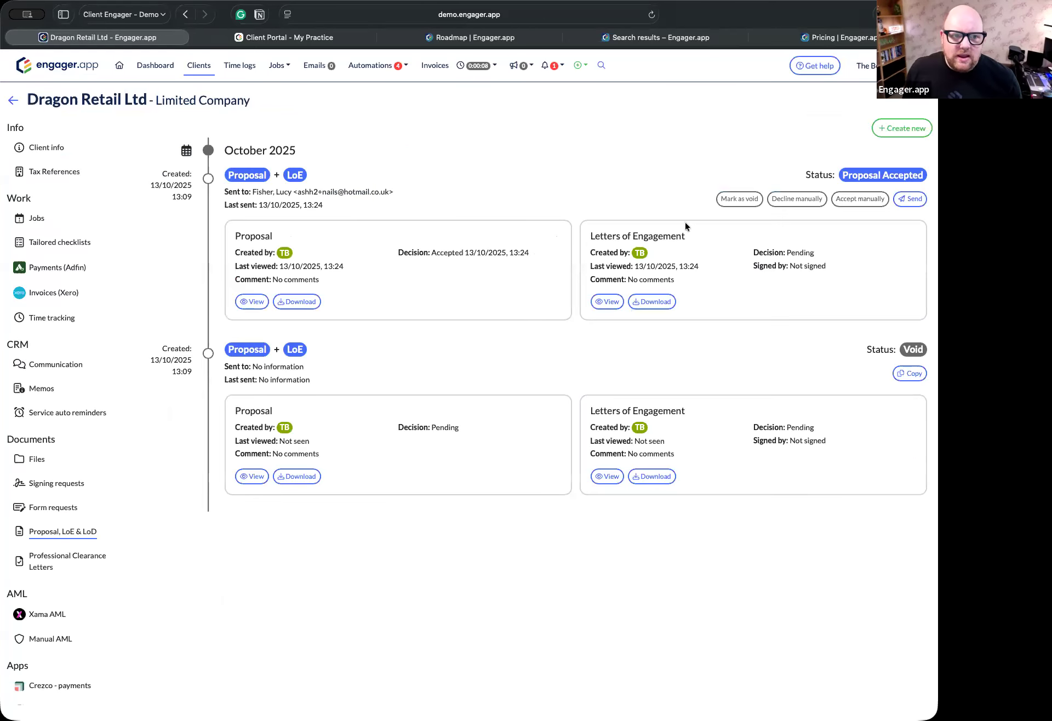
Step: Preview the acceptance email for Dragon Retail Ltd's accepted proposal, inspect its fee tables and "Review & sign" link, and close it without sending
click(909, 199)
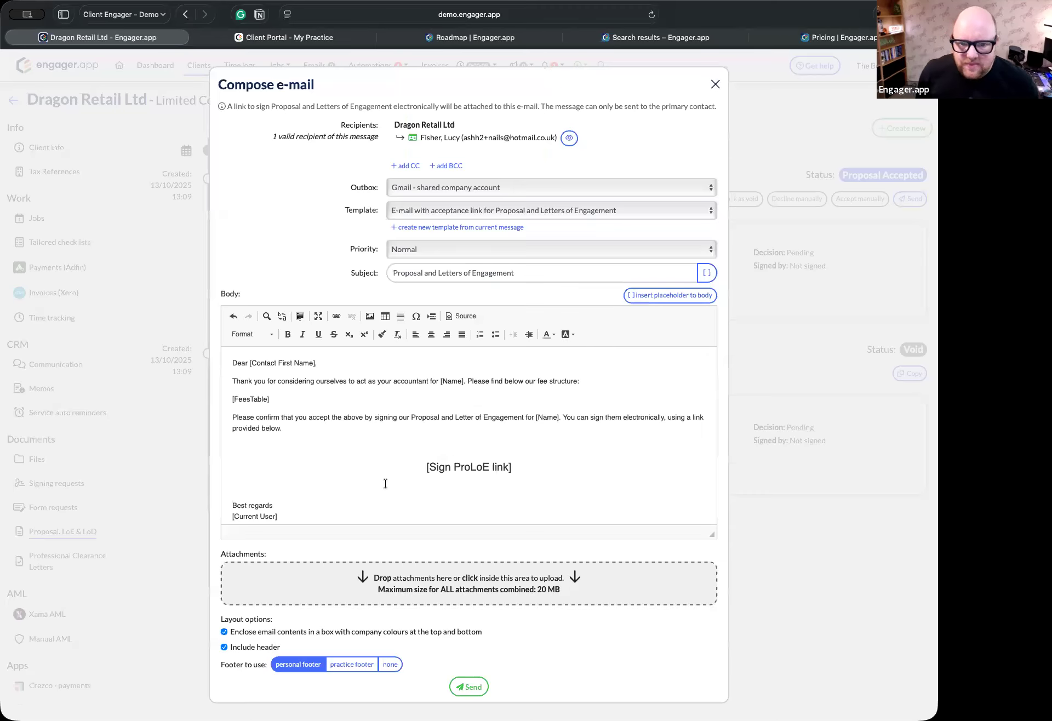
click(569, 138)
scroll(468, 322, down, 5)
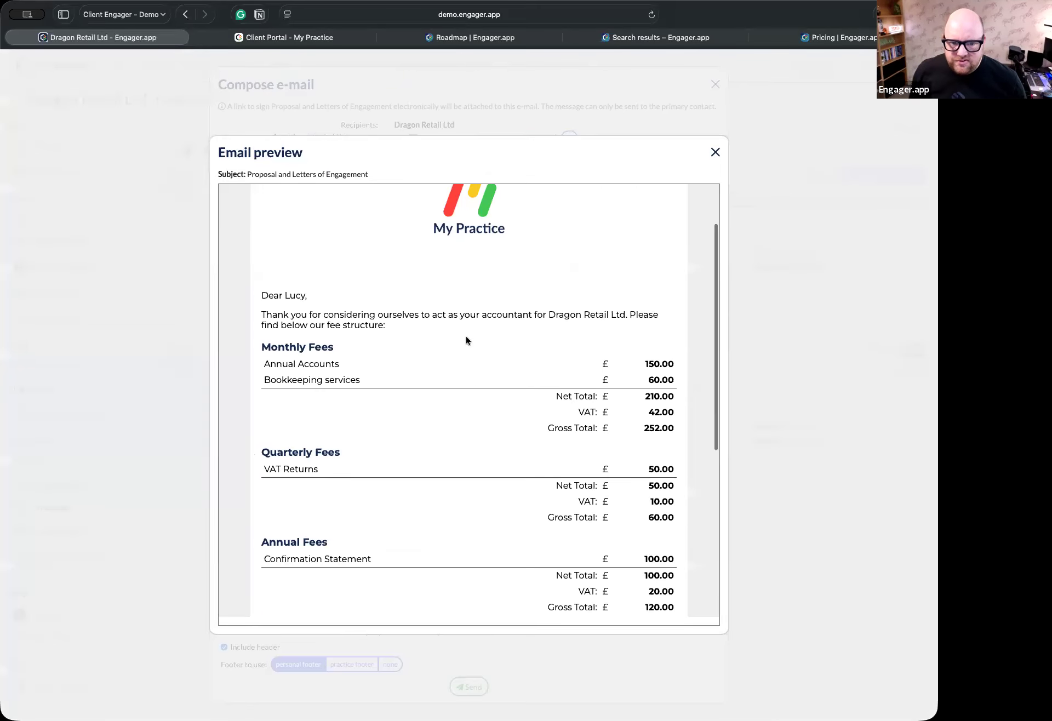
right_click(474, 567)
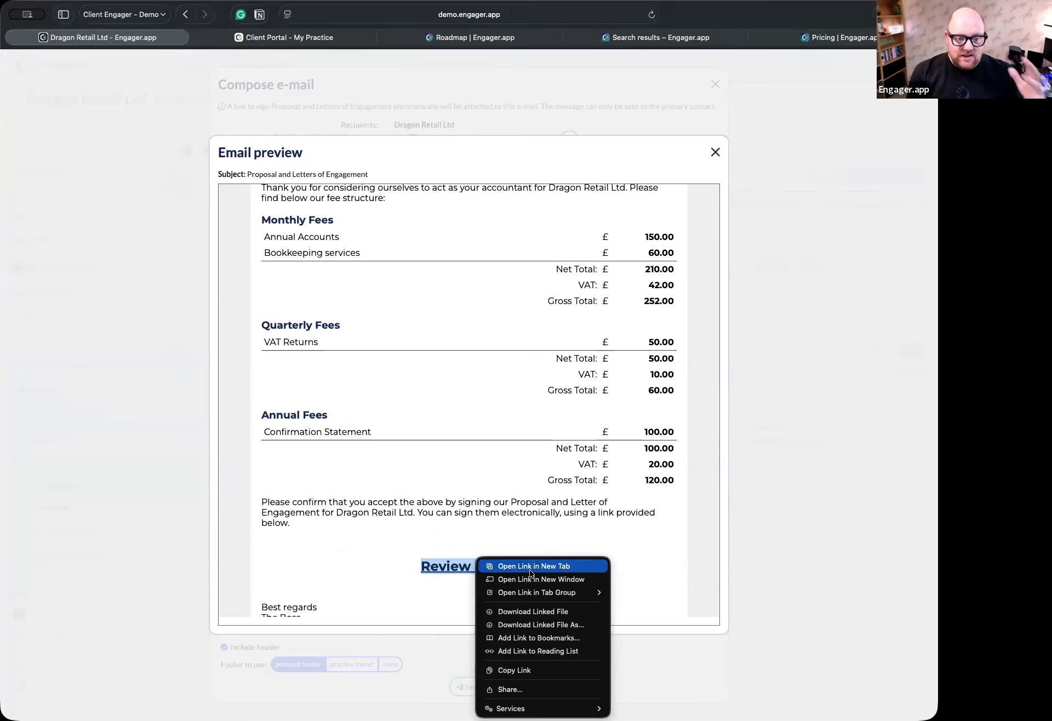
click(640, 470)
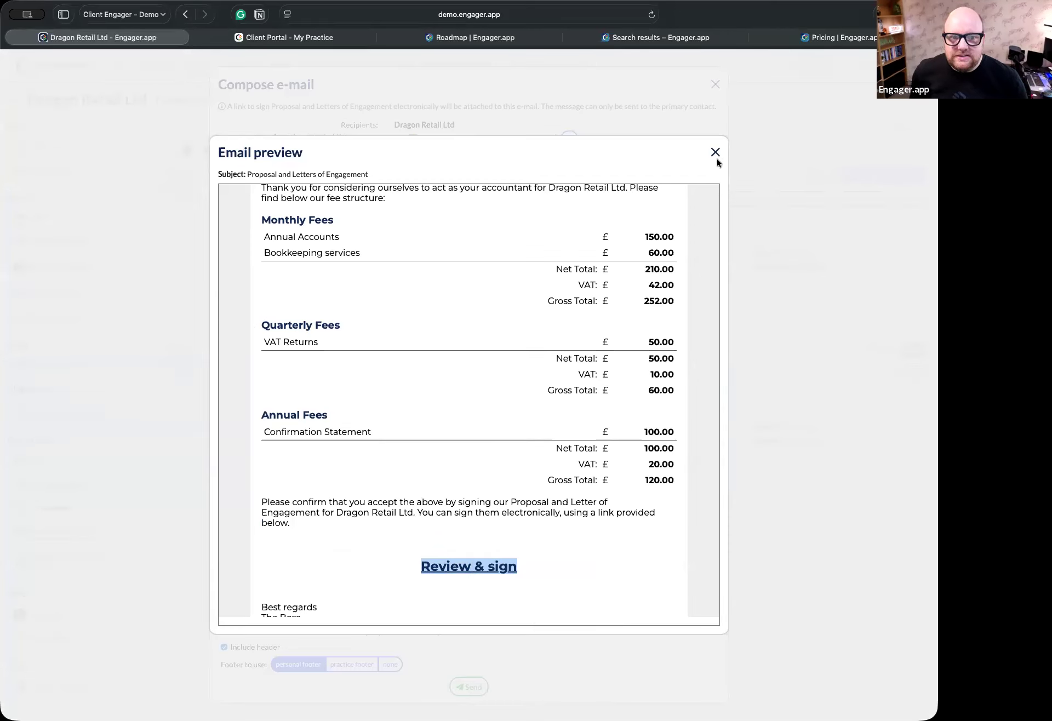
click(715, 152)
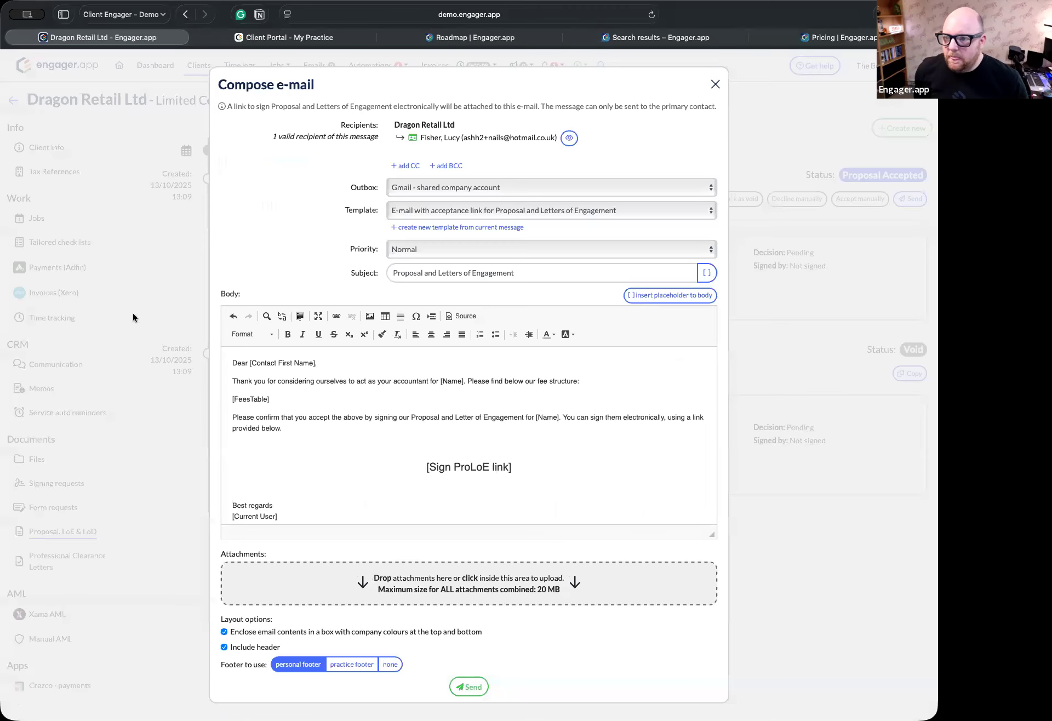
click(715, 84)
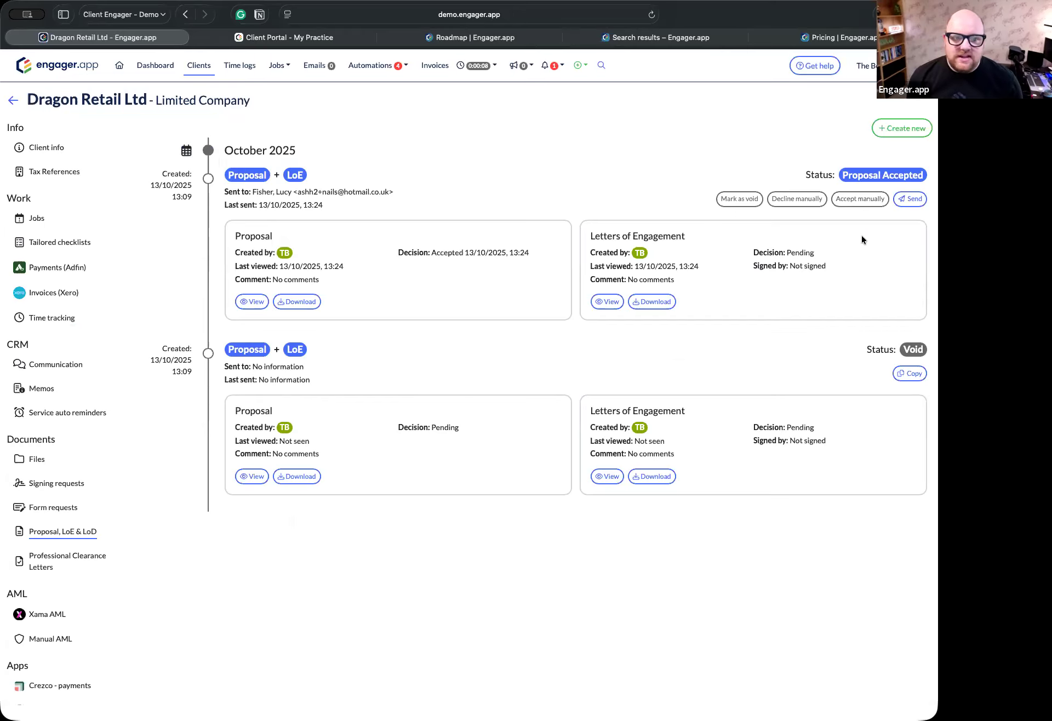
click(911, 198)
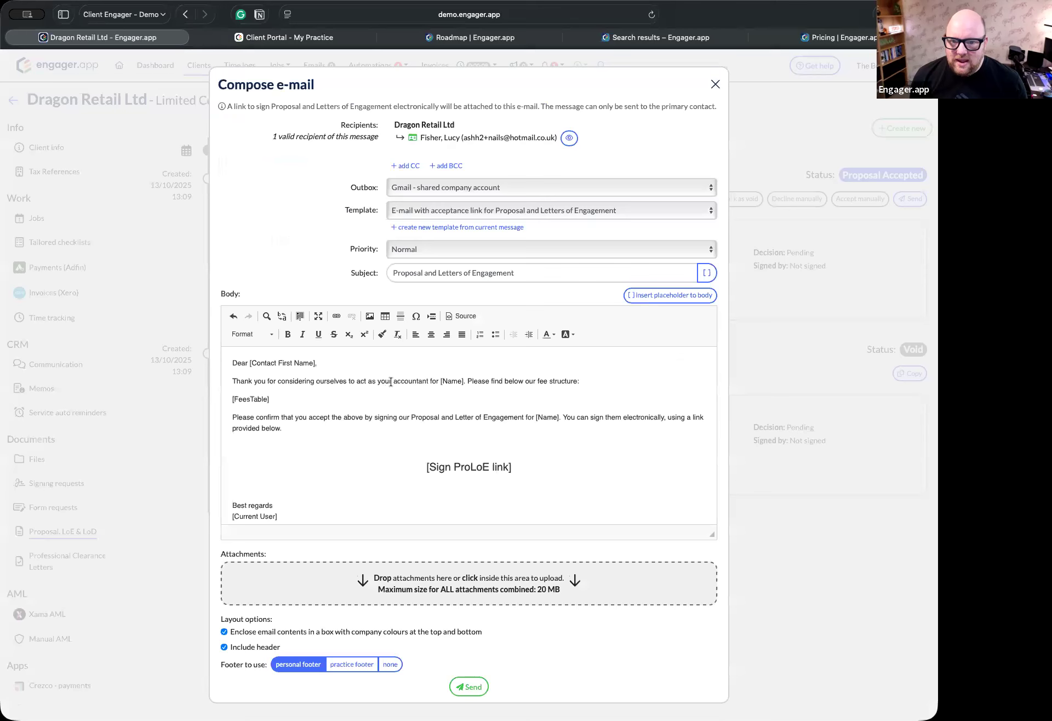
click(714, 84)
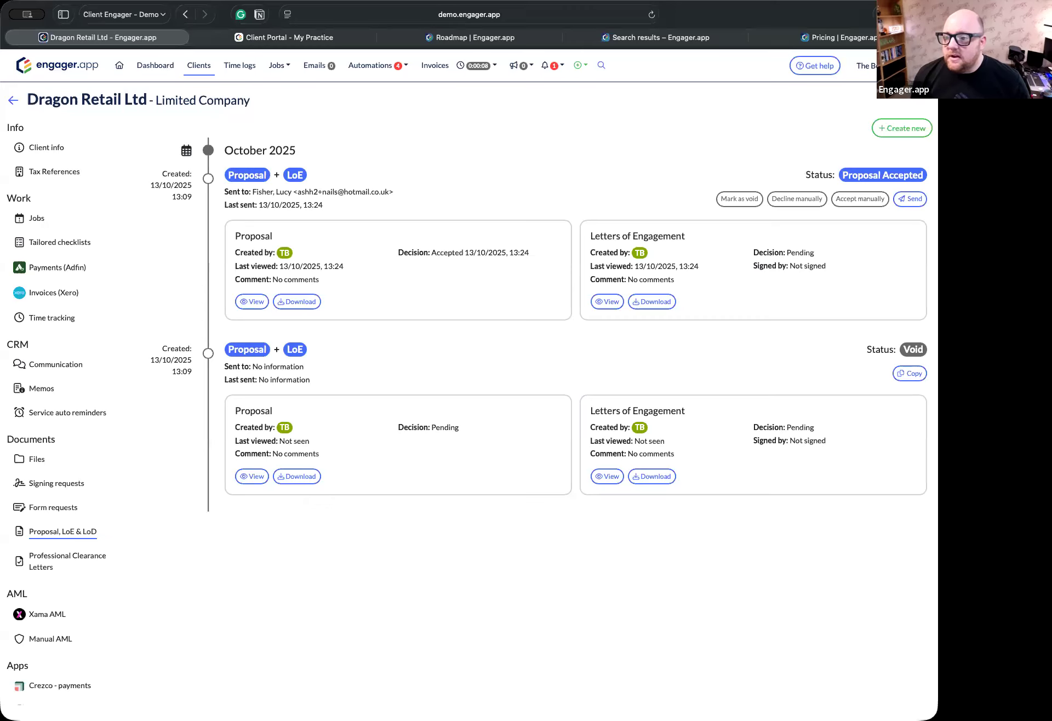
Step: Manually accept Dragon Retail Ltd's accepted proposal and pending Letters of Engagement
click(853, 200)
click(442, 419)
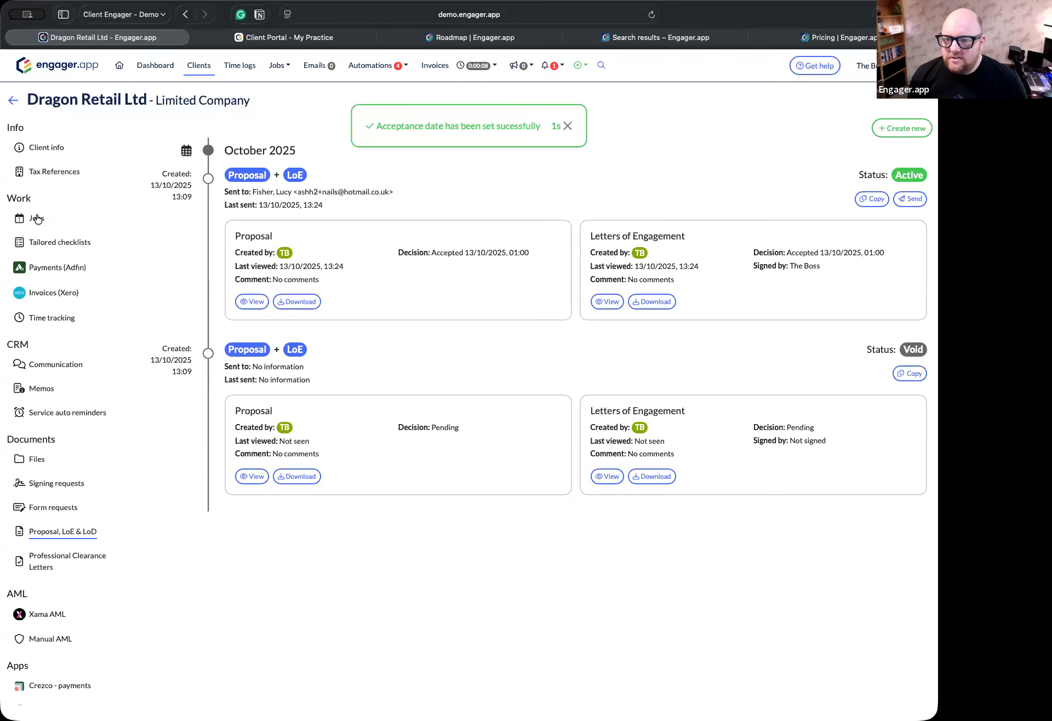
Step: Set the Annual Accounts selected fee to 250 monthly in Dragon Retail Ltd's services and pricing
click(34, 152)
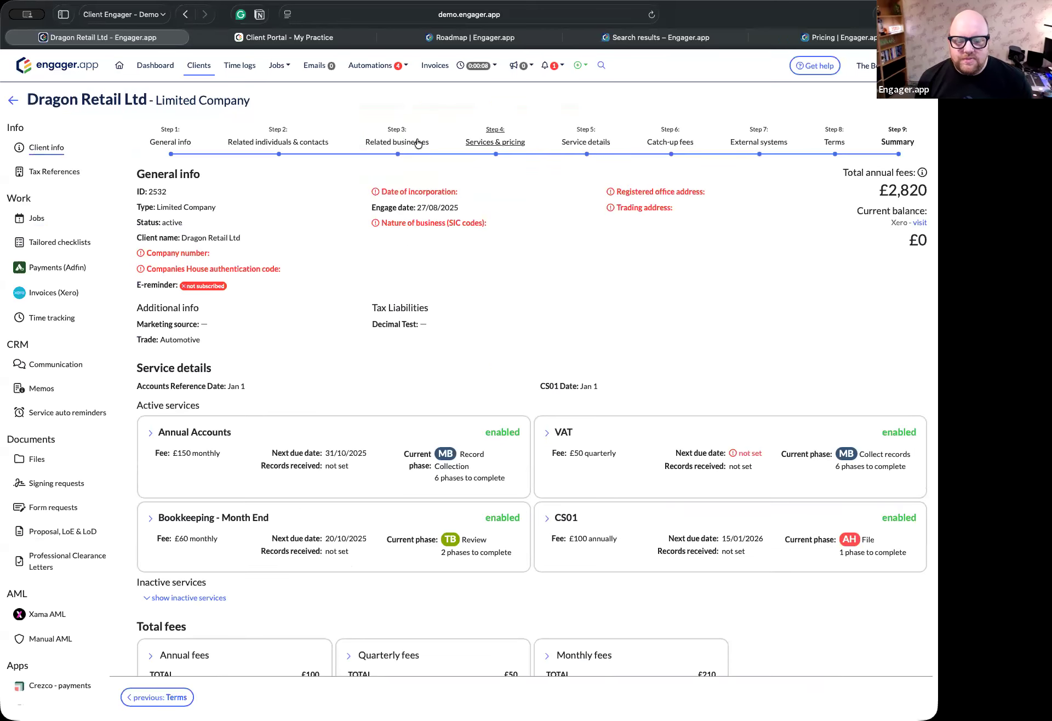
click(496, 138)
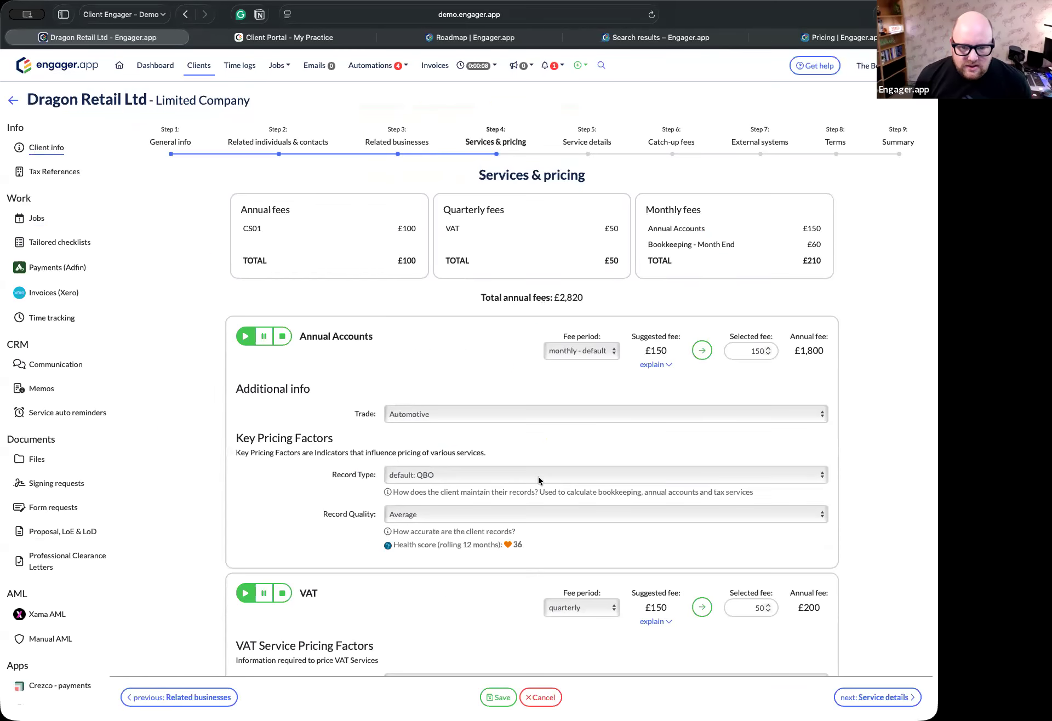
double_click(755, 351)
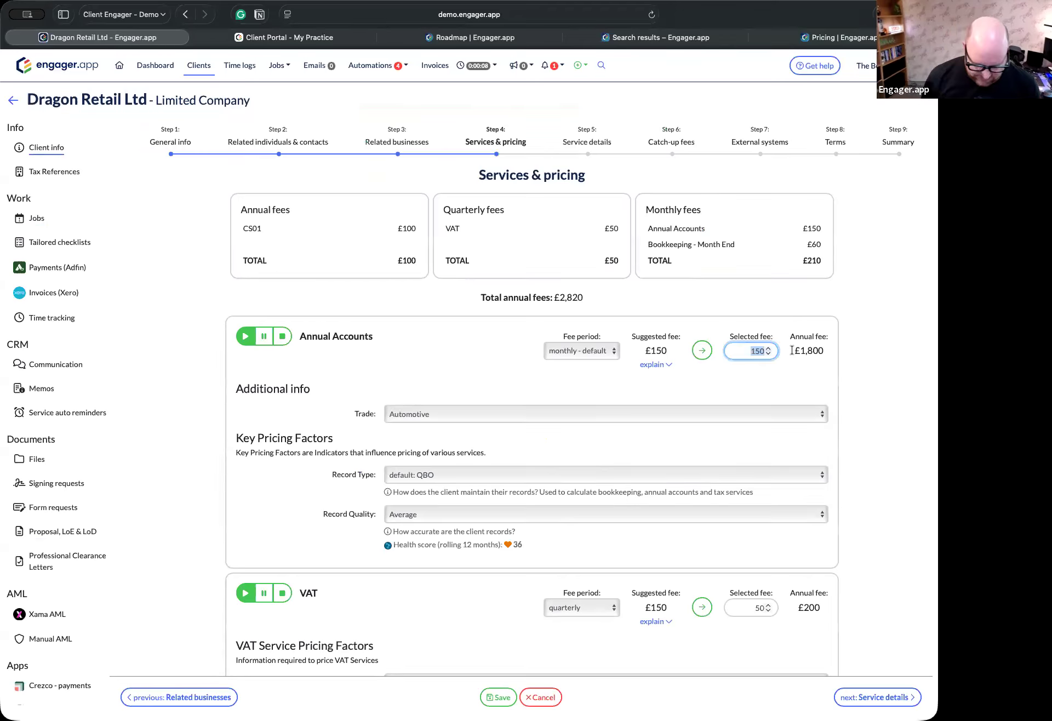
text(250)
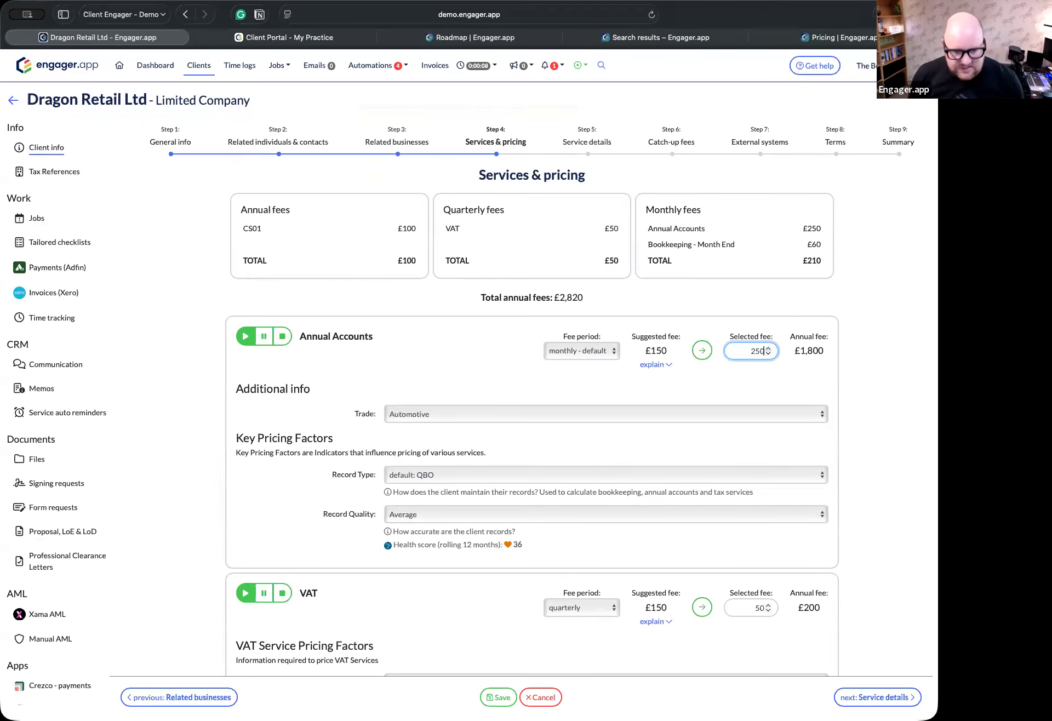
click(805, 375)
Step: Set the VAT frequency to Monthly, apply the suggested £600 fee to the VAT service, and save the client
scroll(740, 471, down, 5)
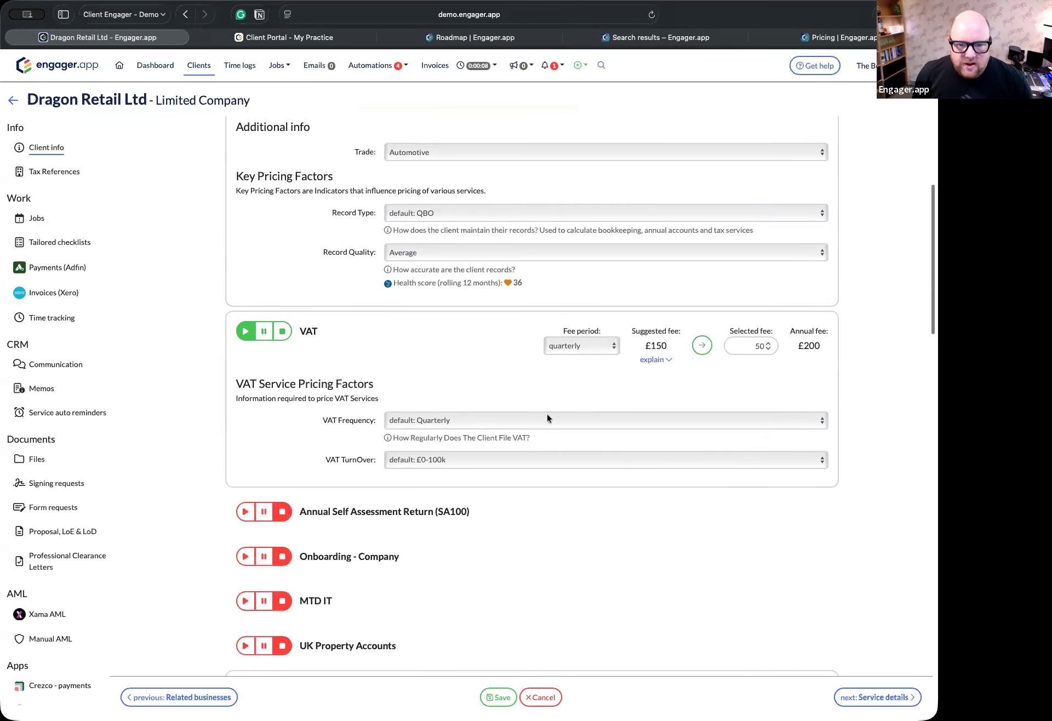
click(438, 421)
click(438, 431)
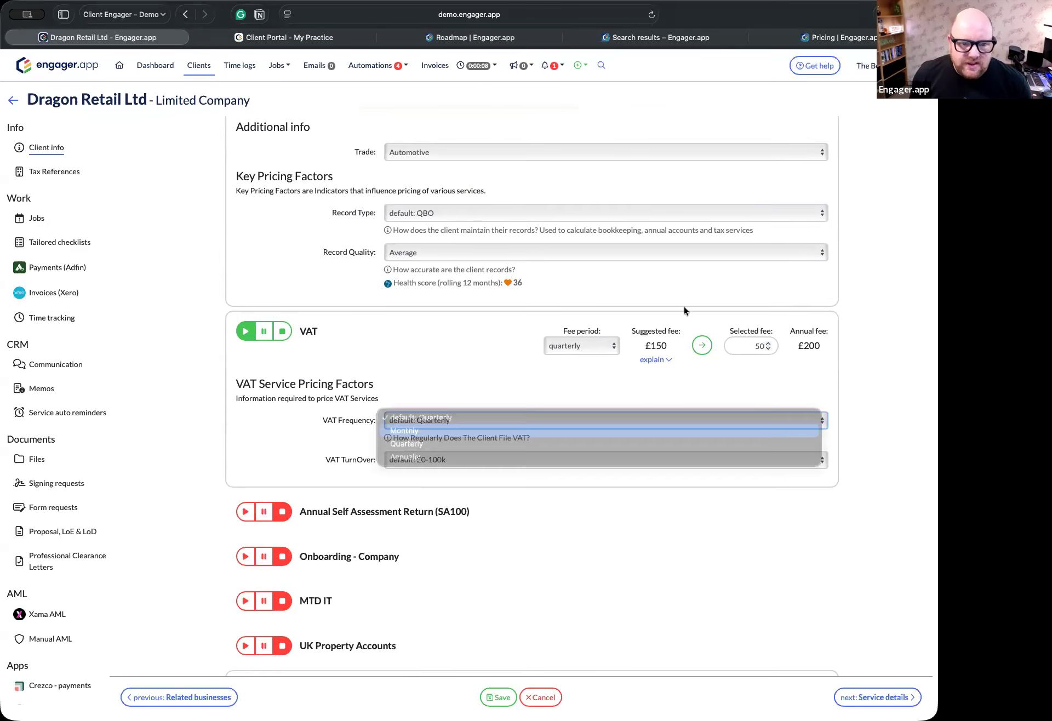
click(701, 345)
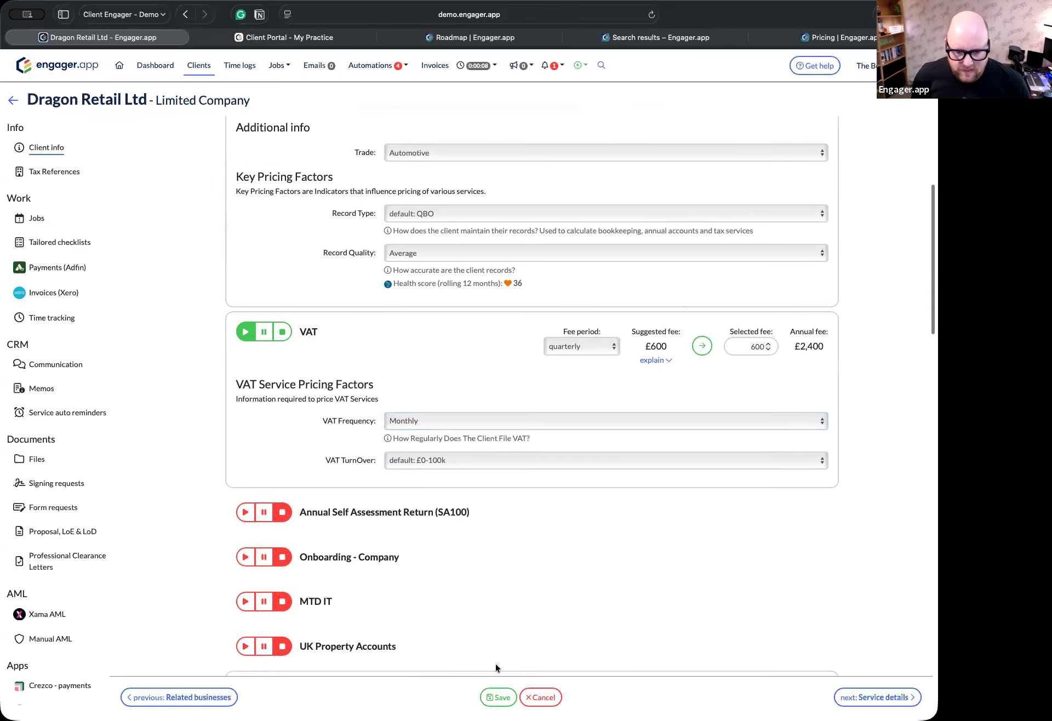
click(503, 695)
click(581, 427)
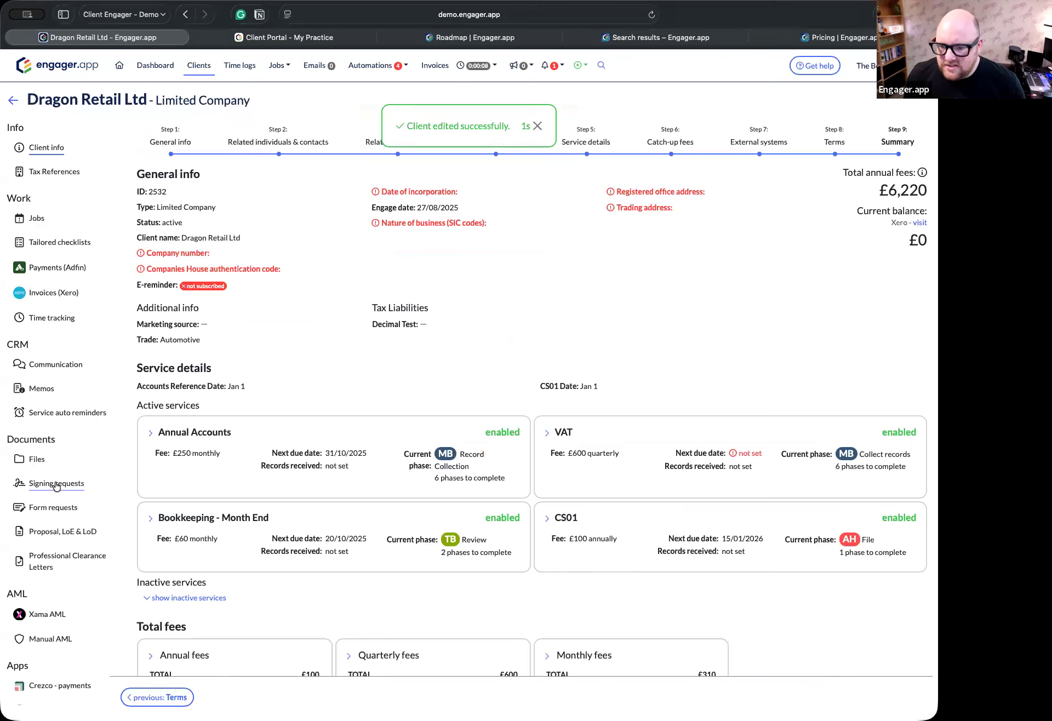
Step: Create new standalone Letters of Engagement with default contents for Dragon Retail Ltd, and acknowledge the disclaimer
click(54, 533)
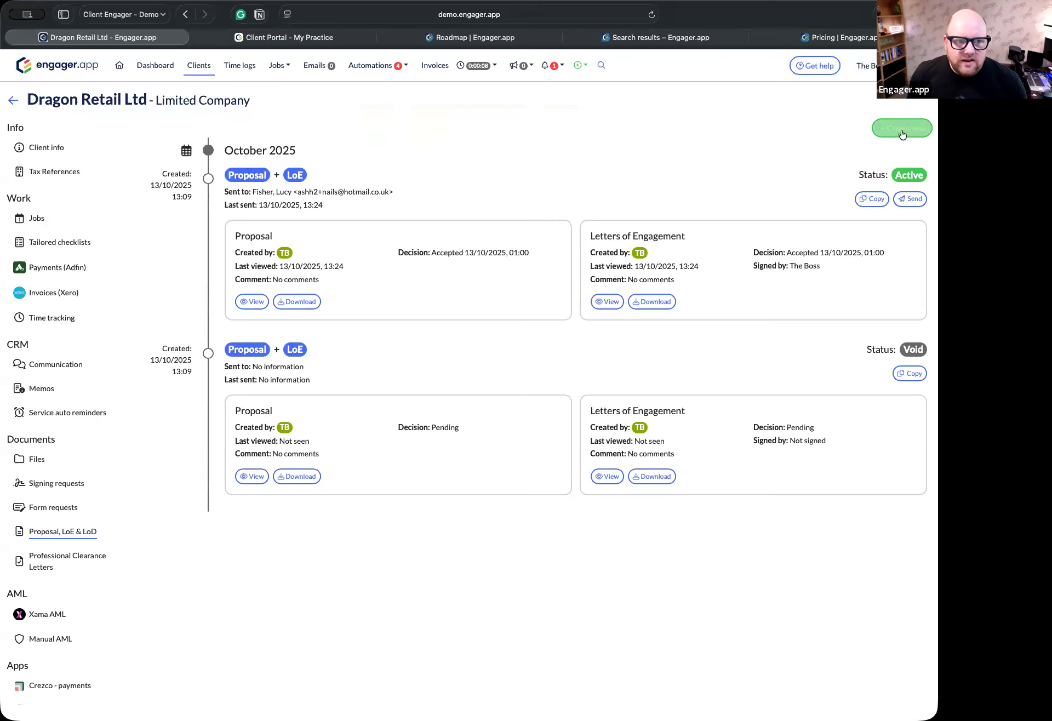
click(901, 129)
click(362, 368)
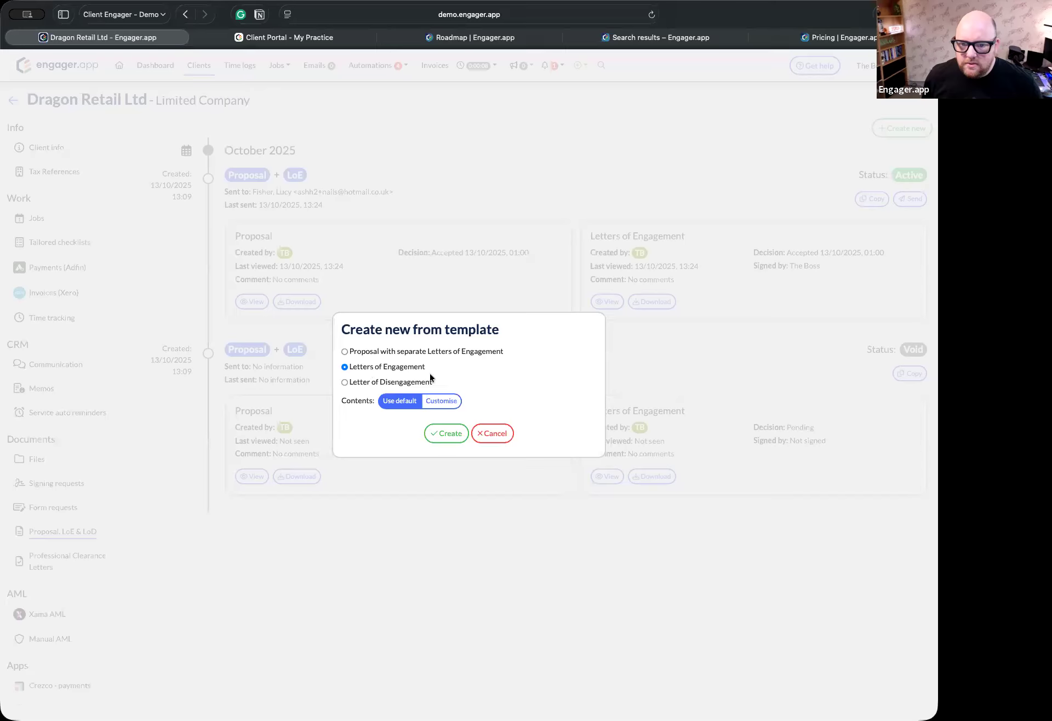
click(441, 433)
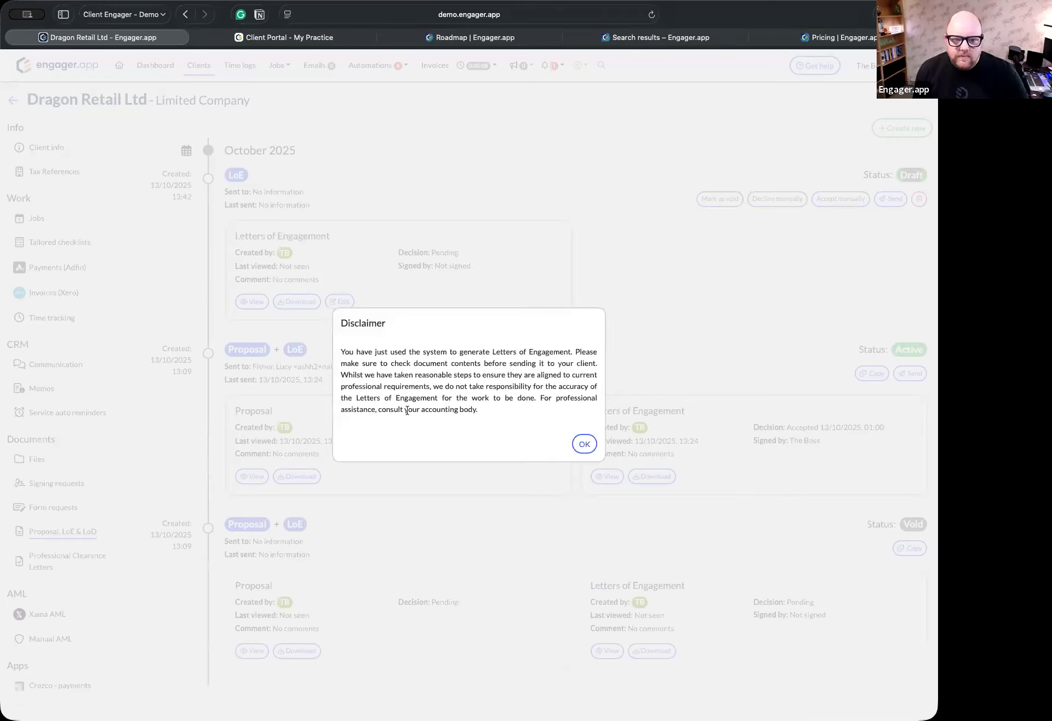
click(584, 444)
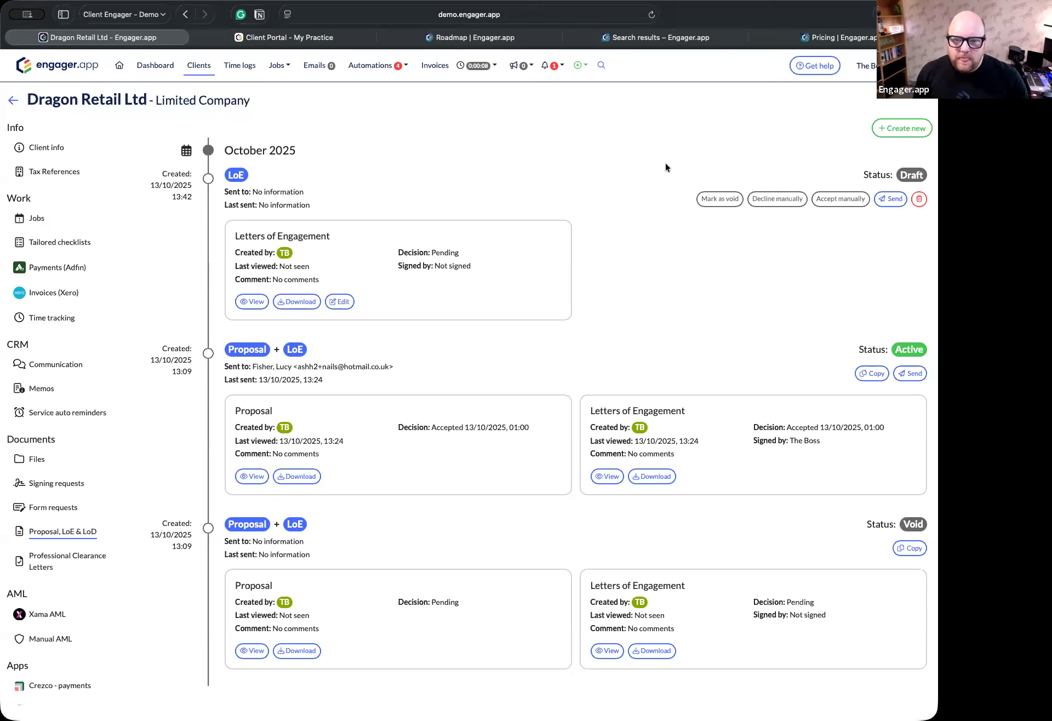
Step: Manually accept the new draft Letters of Engagement with the acceptance date 13/10/2025
click(839, 199)
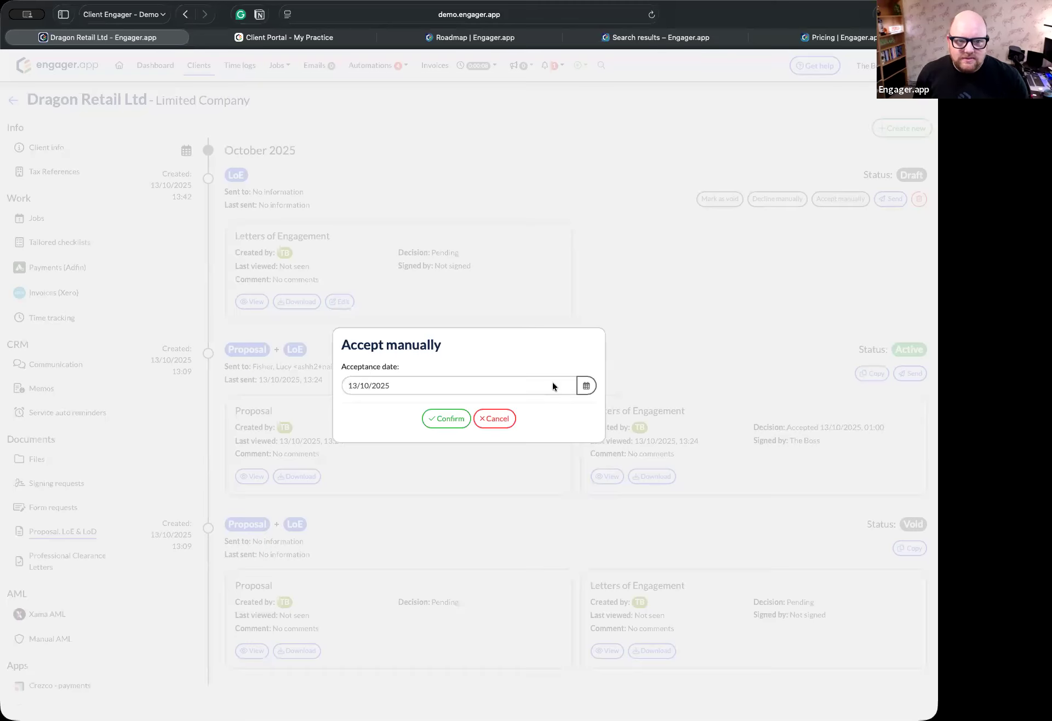
click(448, 419)
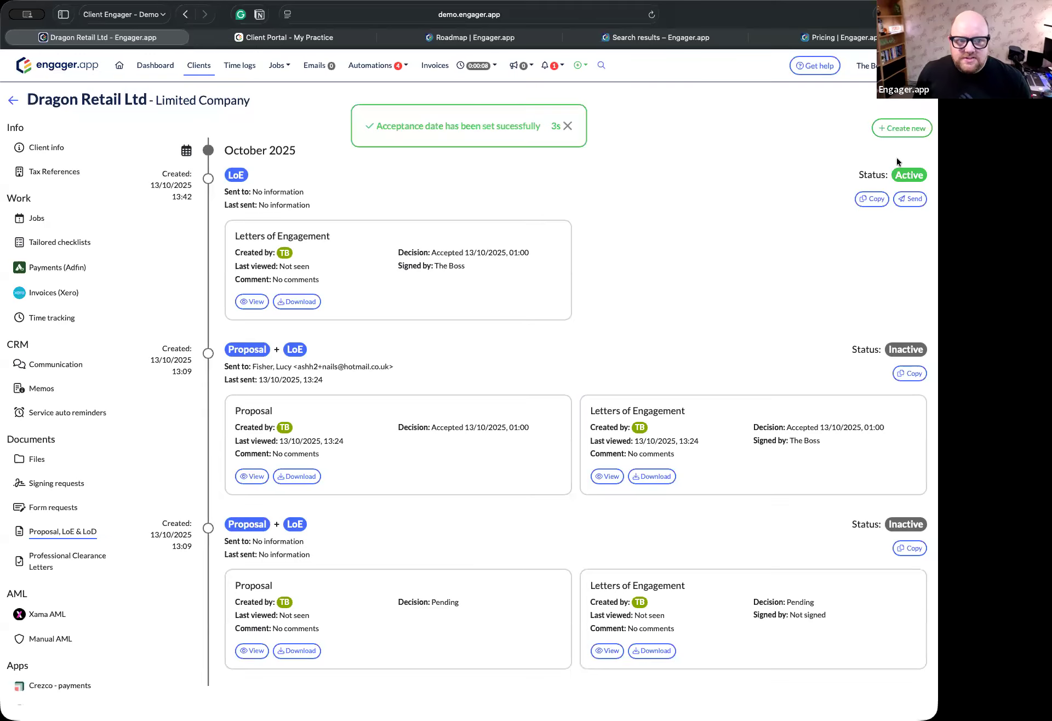
click(888, 201)
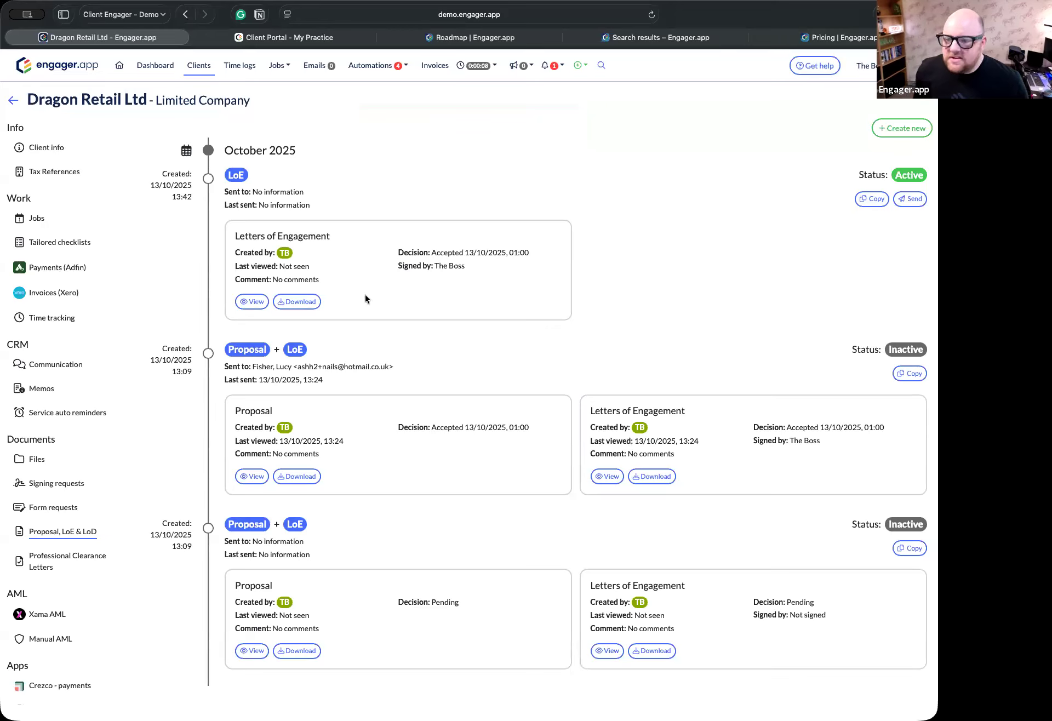
Step: Open the portal's Signing pages settings to view the introduction messages and banner colours
click(864, 66)
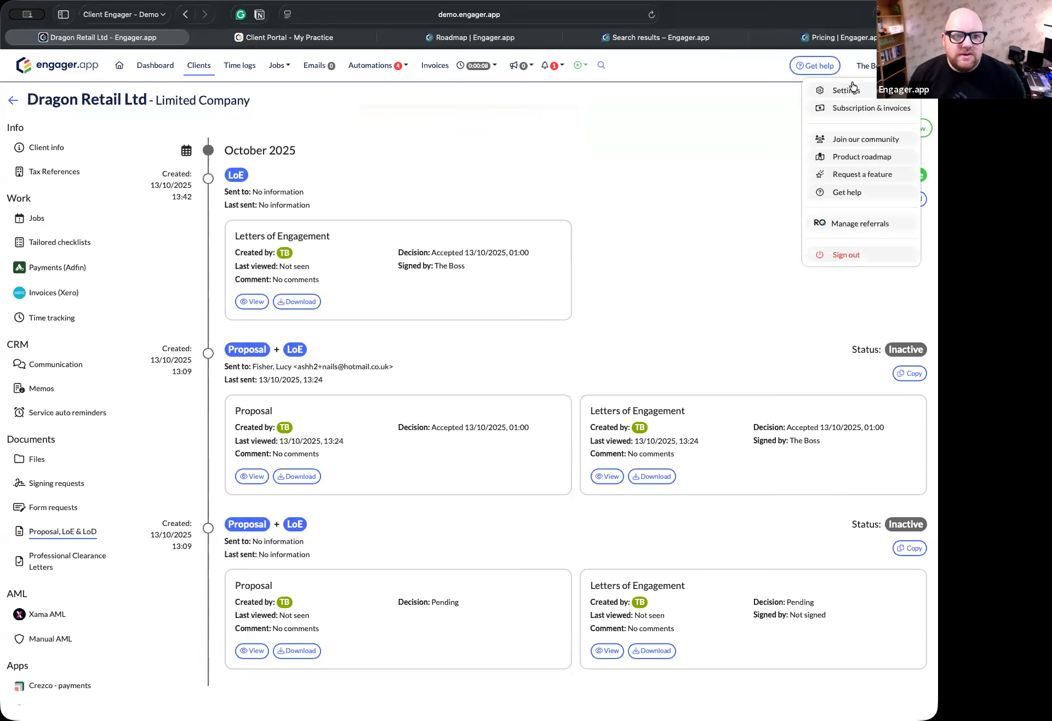
click(831, 87)
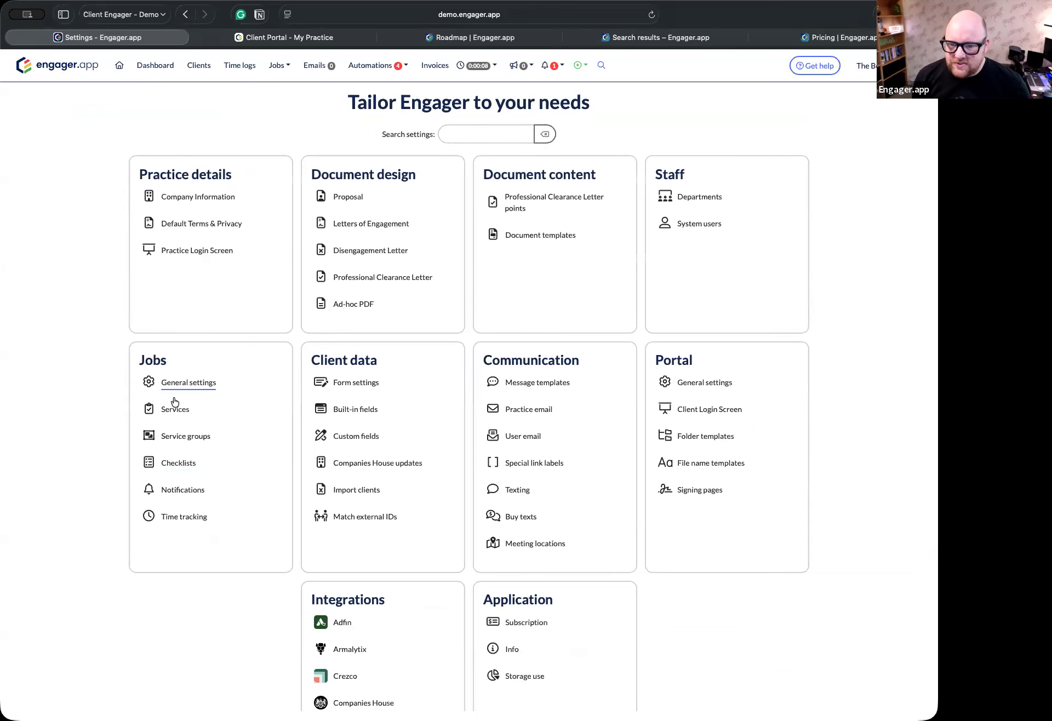
scroll(193, 447, down, 1)
scroll(194, 446, down, 3)
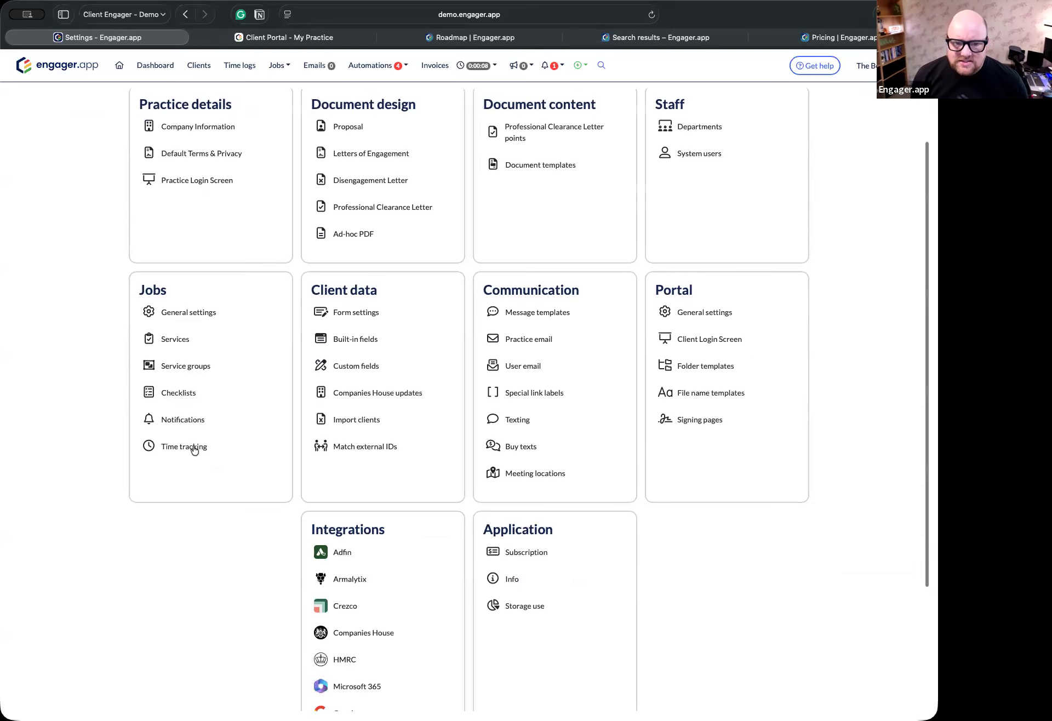
click(689, 421)
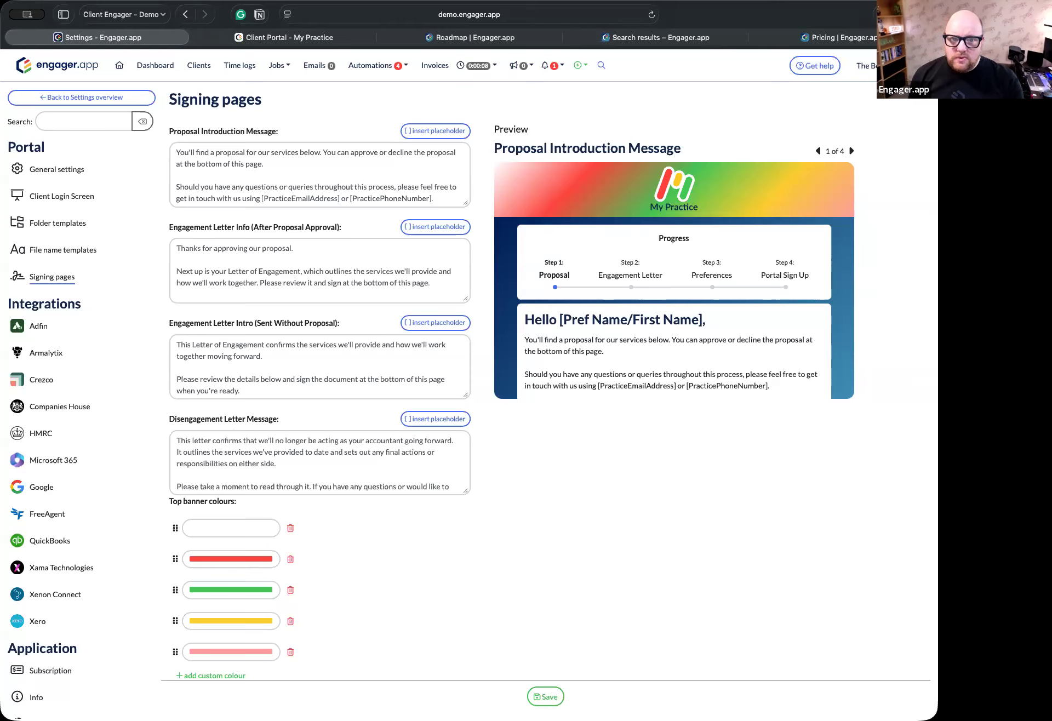
Step: Open the practice's subscription settings and examine the current plan's client slots and the available plans
click(553, 67)
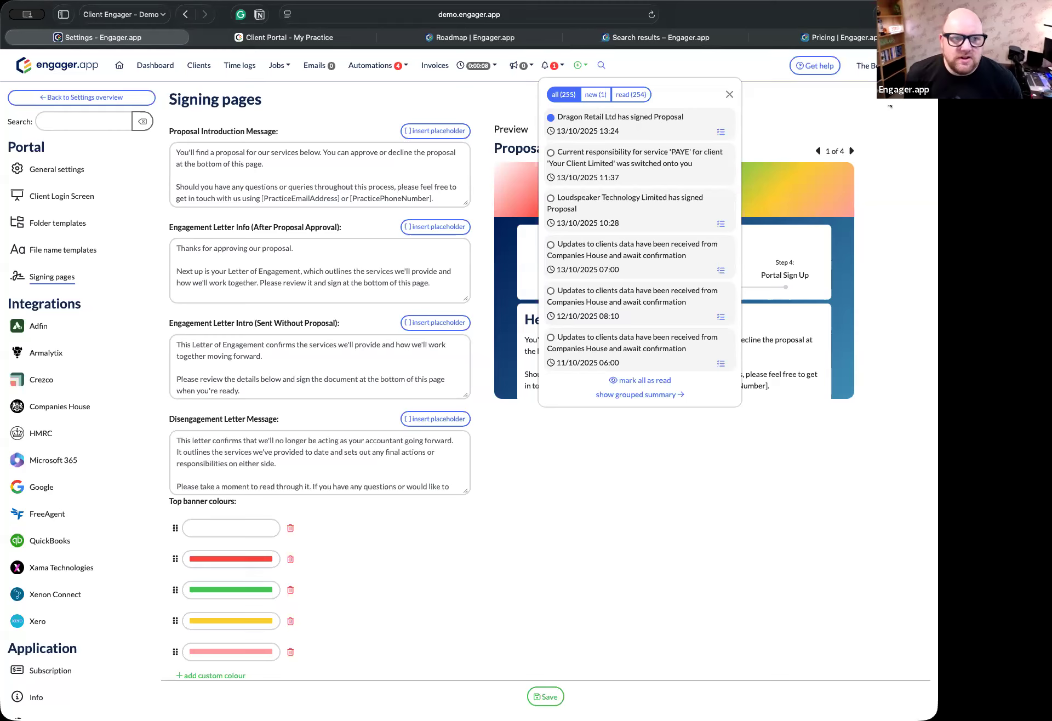
click(865, 65)
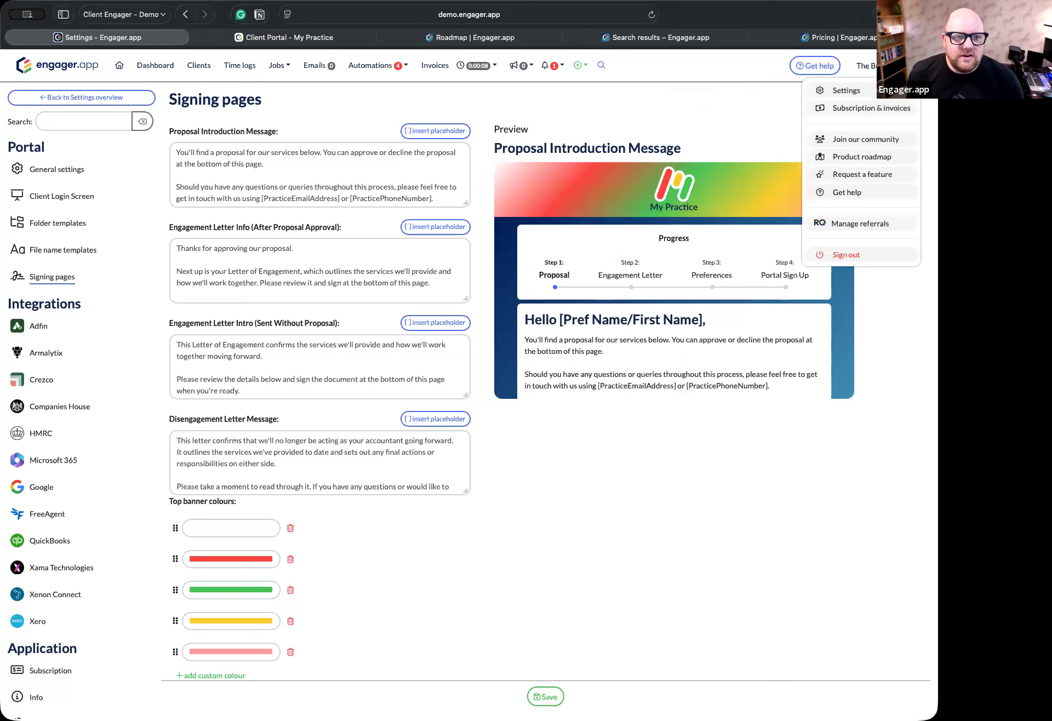
click(838, 86)
scroll(367, 485, down, 2)
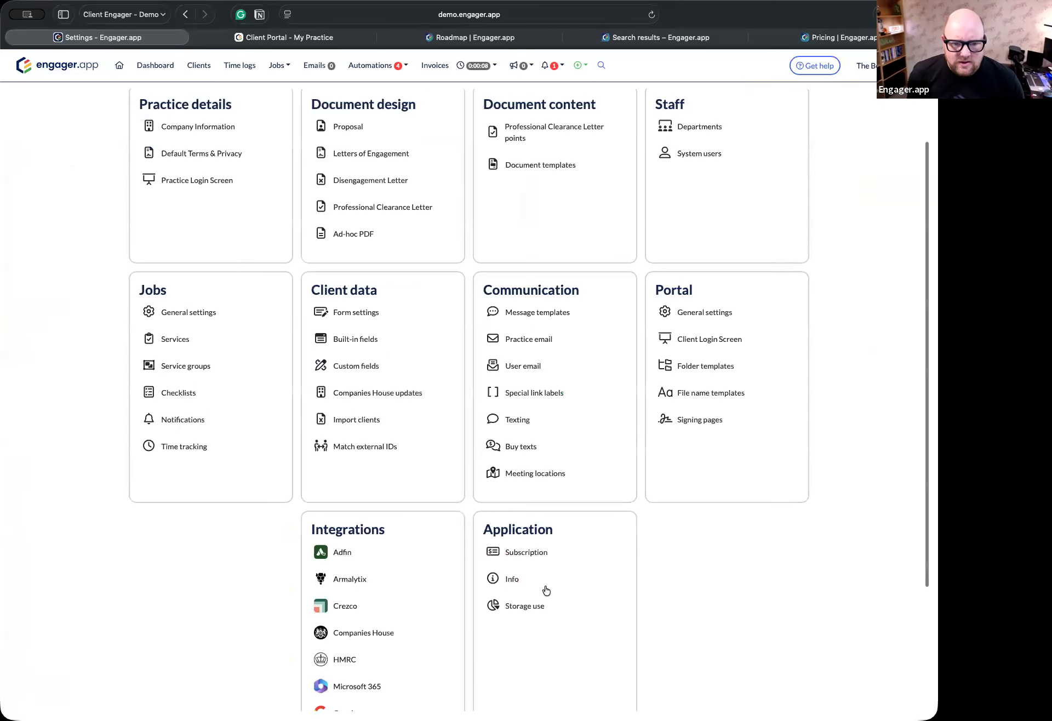
click(531, 515)
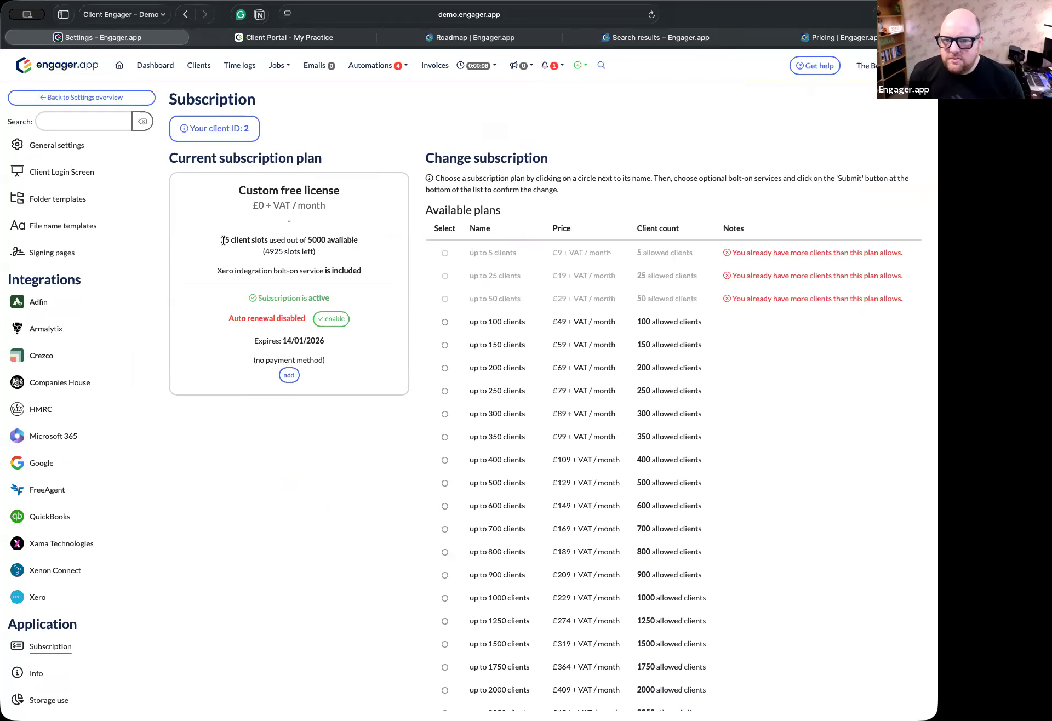
drag(221, 240, 363, 239)
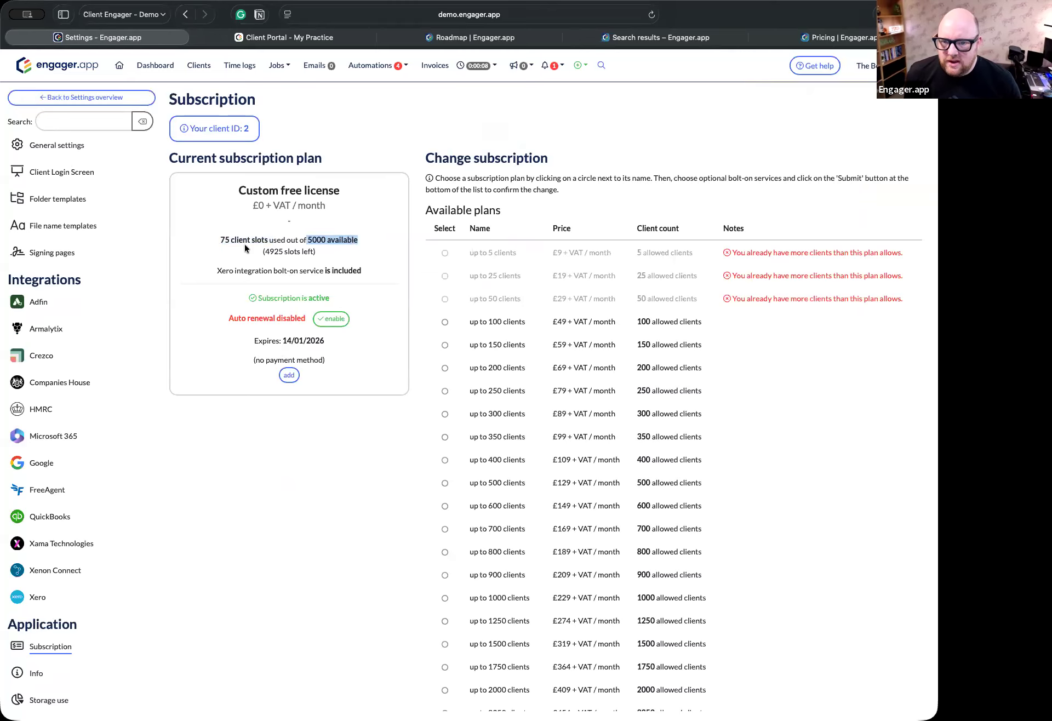
drag(262, 251, 327, 251)
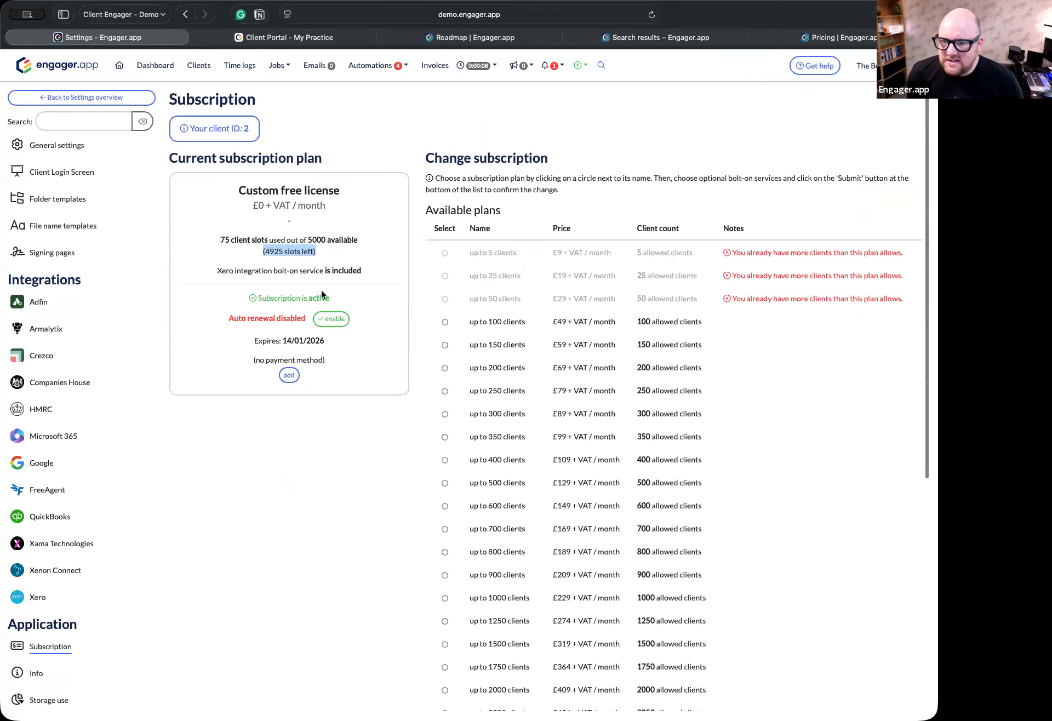
scroll(321, 290, down, 3)
scroll(322, 292, up, 3)
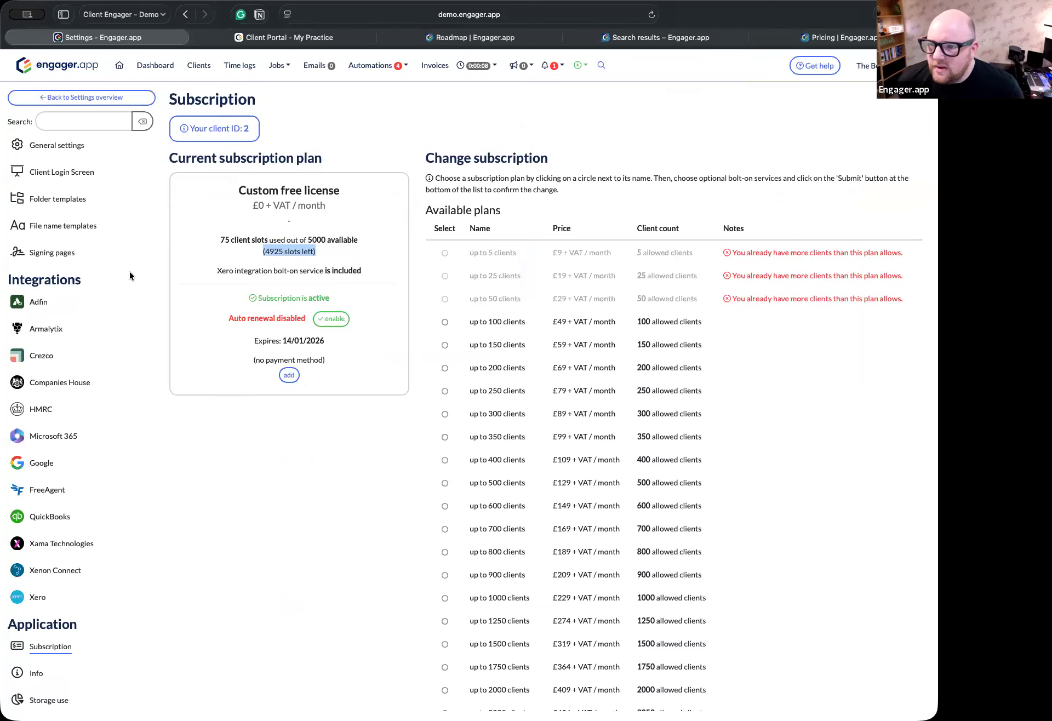
scroll(129, 276, up, 3)
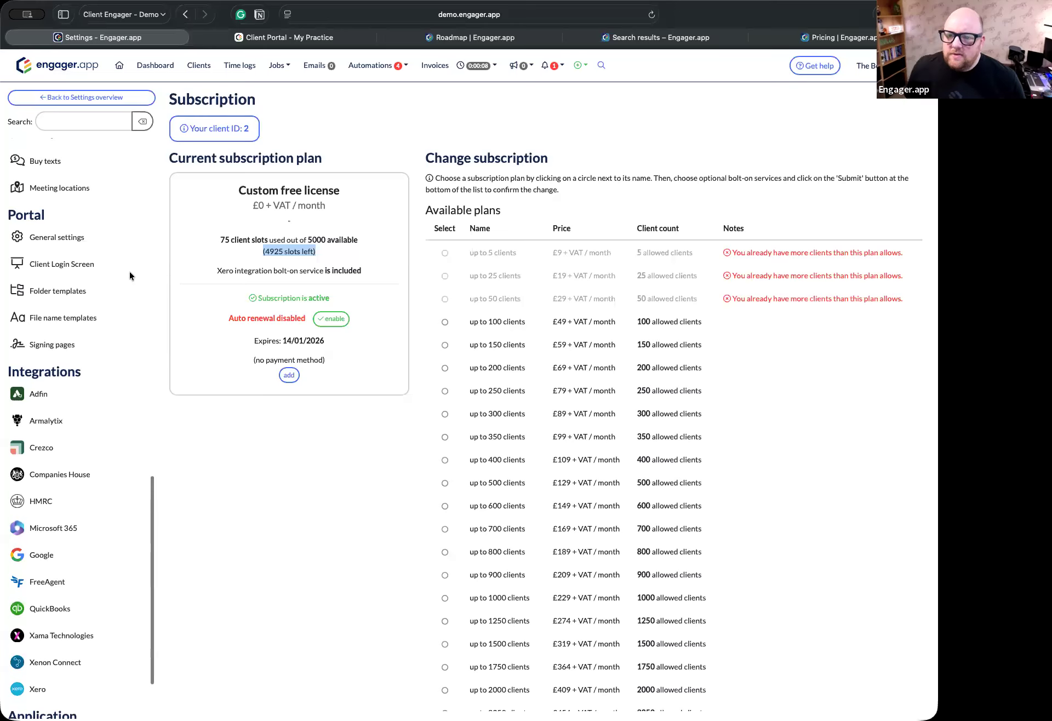
scroll(130, 276, up, 10)
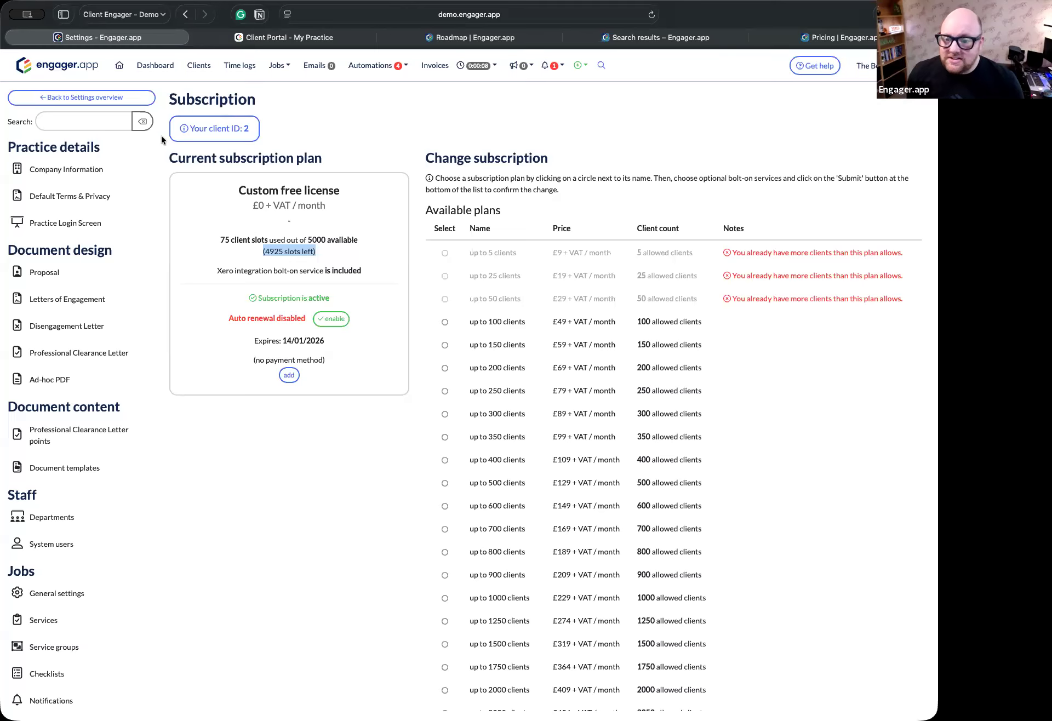
Step: Open the proposals and letters of engagement of the client Dragon Retail Ltd
click(199, 66)
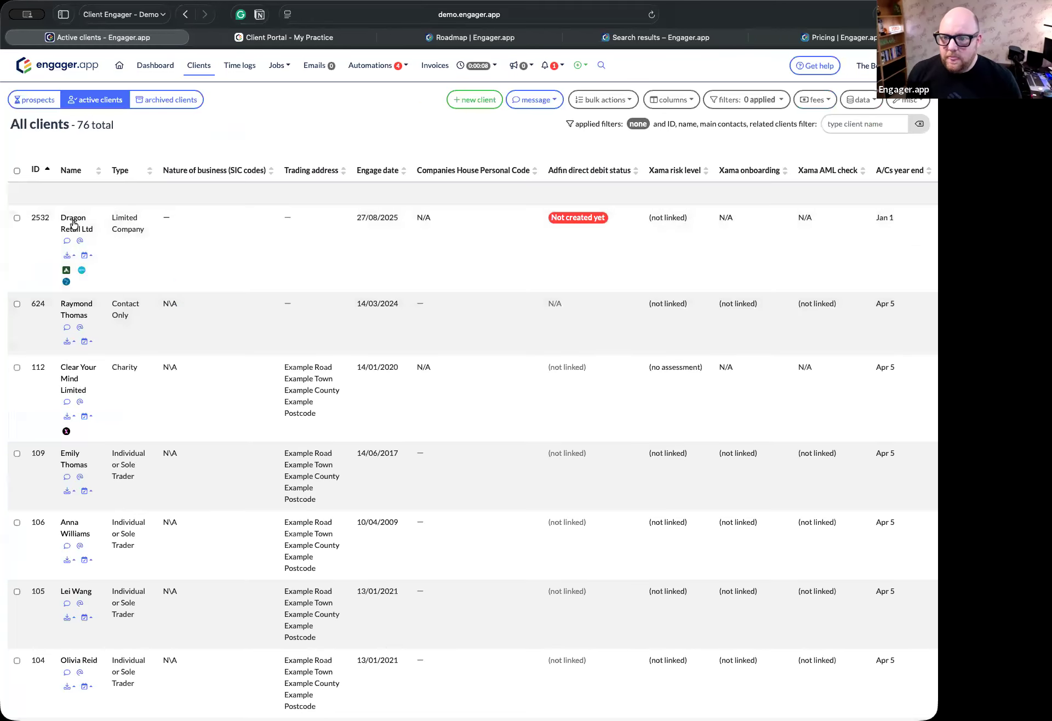
click(74, 226)
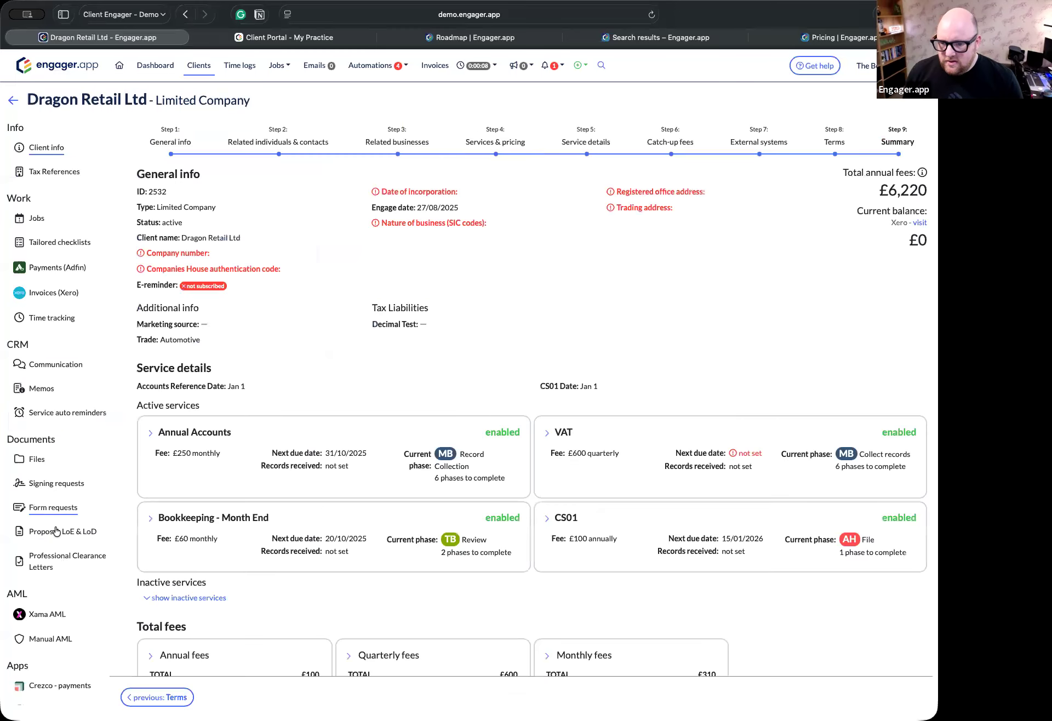
click(61, 531)
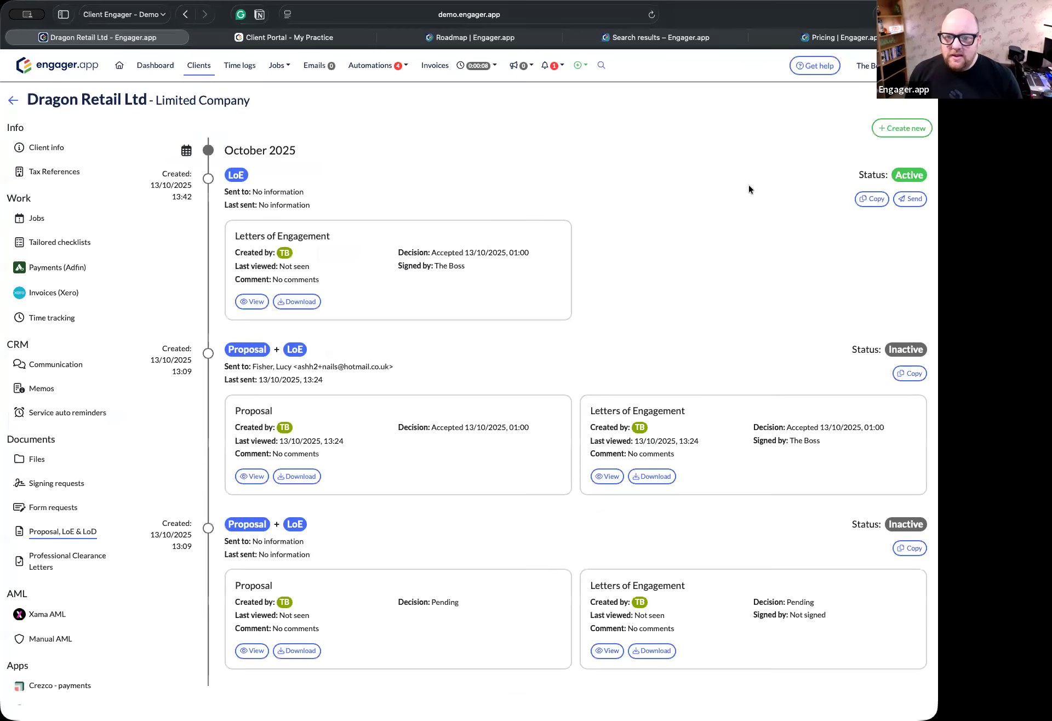
Step: Create another draft of standalone Letters of Engagement from the template, and delete that draft
click(902, 128)
click(383, 371)
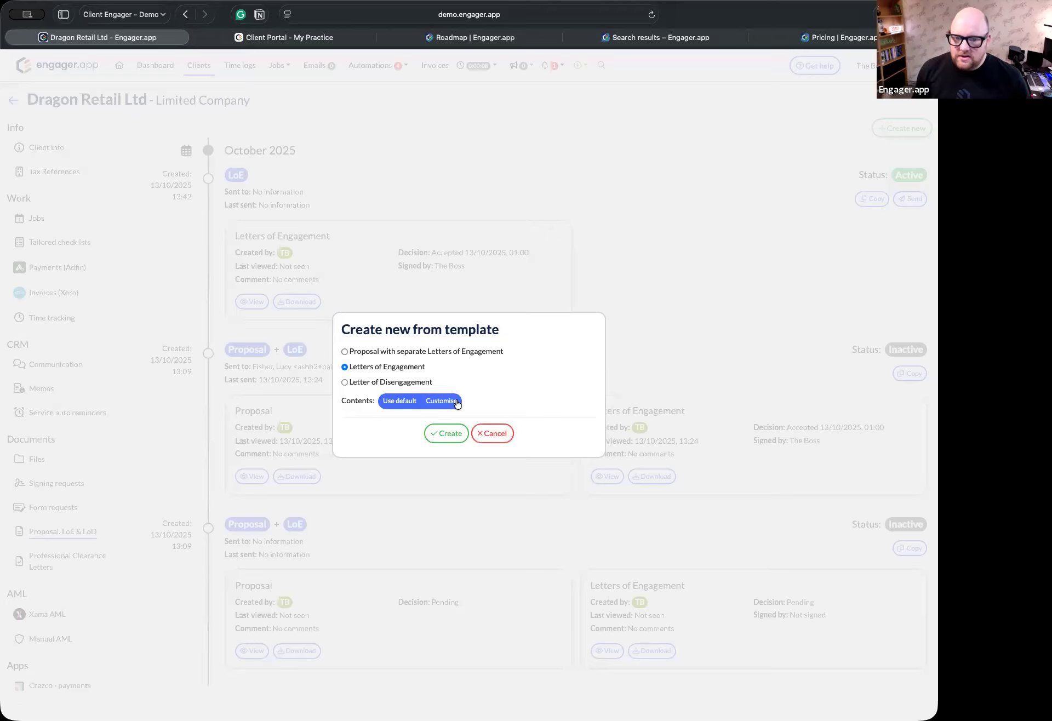
click(459, 432)
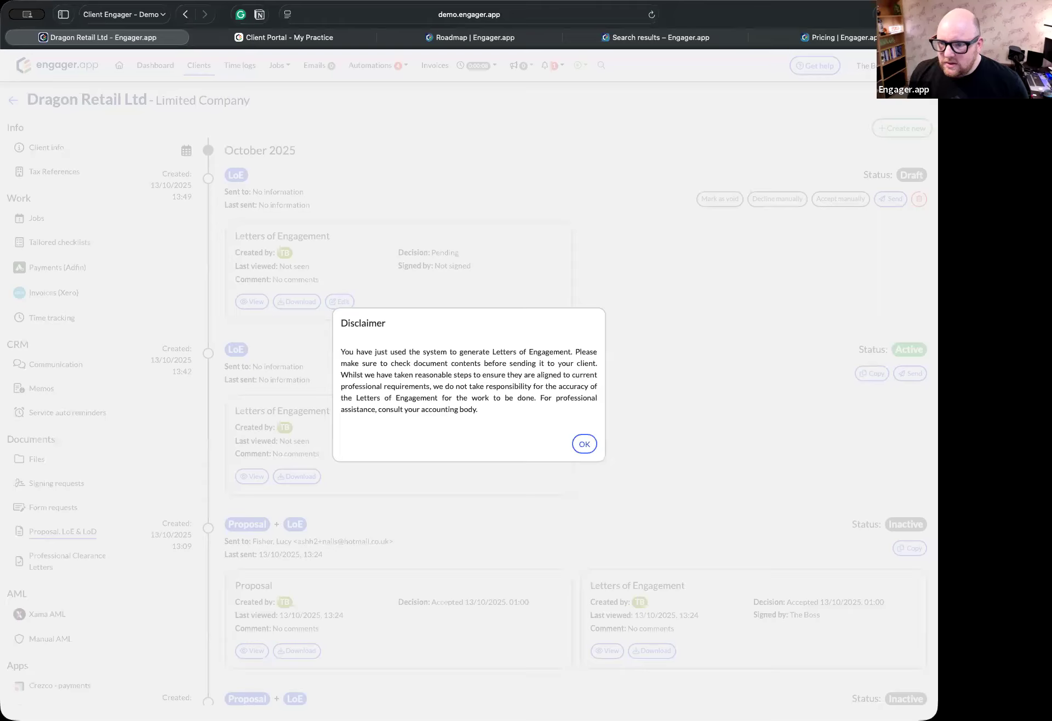
click(584, 444)
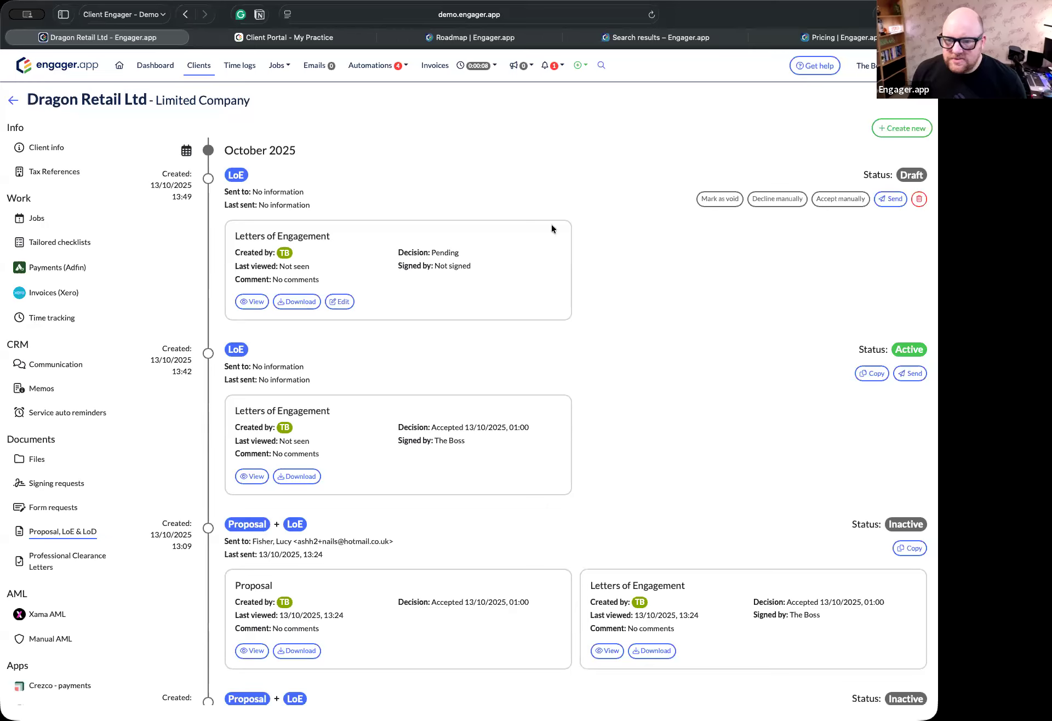
click(919, 199)
click(583, 414)
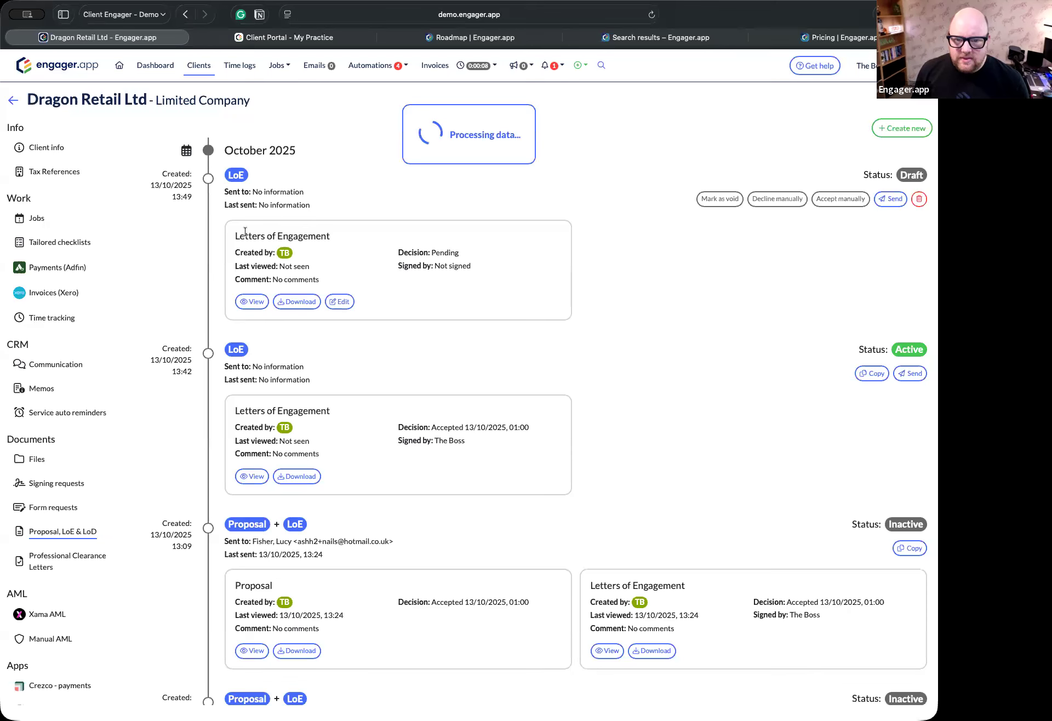
Step: Look at the customisation options for a new Proposal with separate Letters of Engagement, and cancel without creating it
click(874, 132)
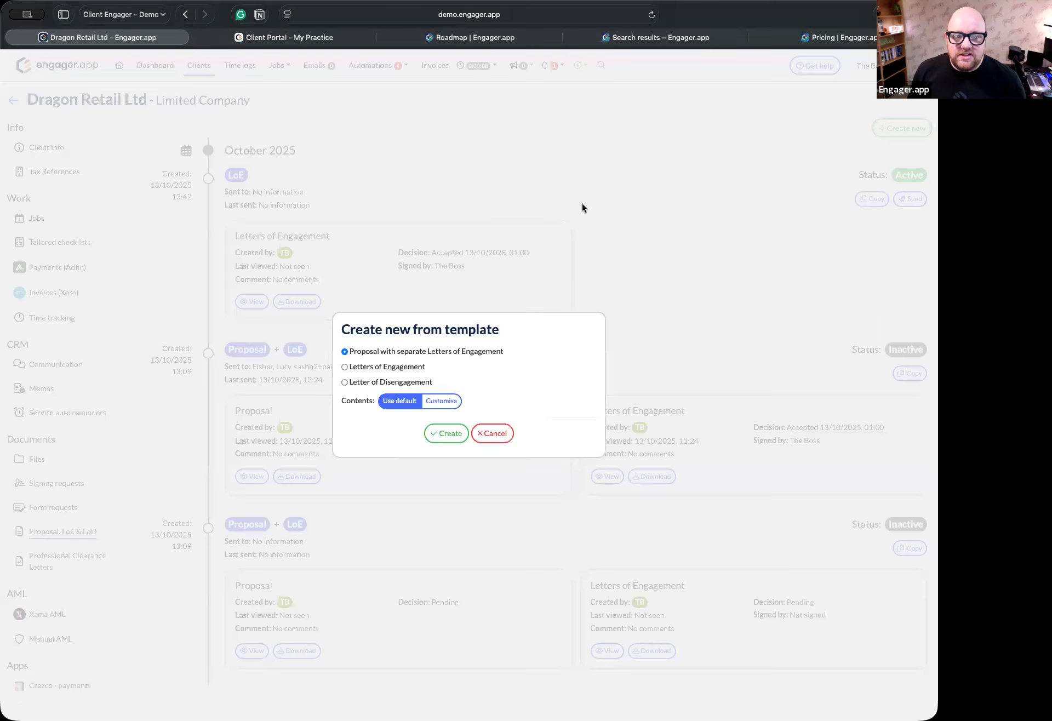
click(441, 403)
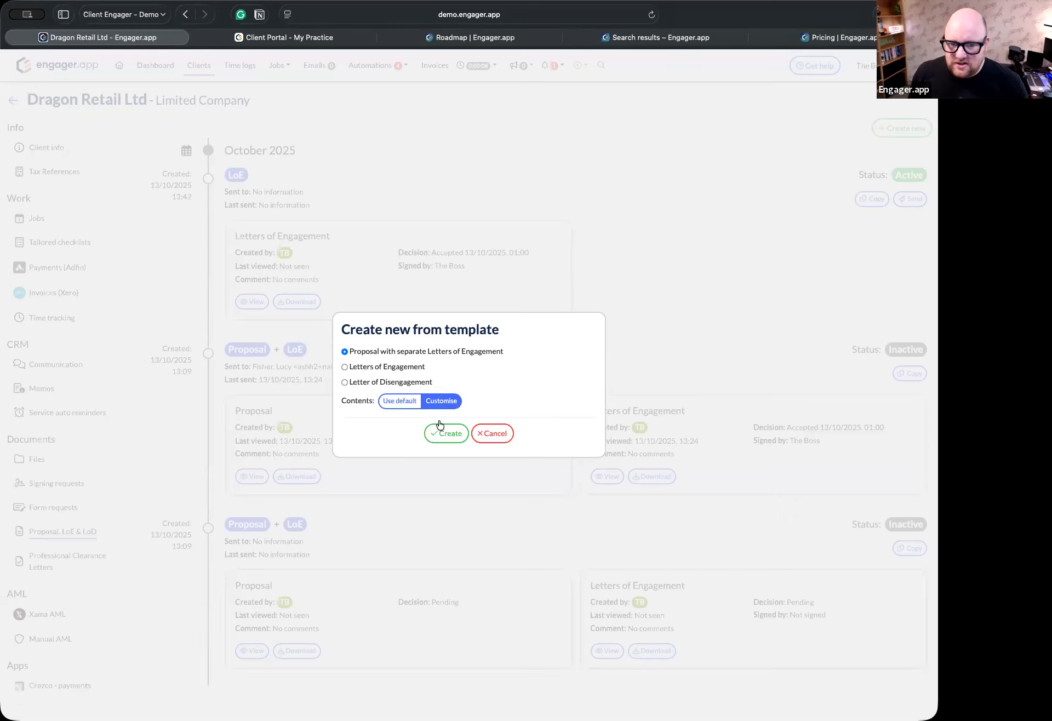
click(443, 432)
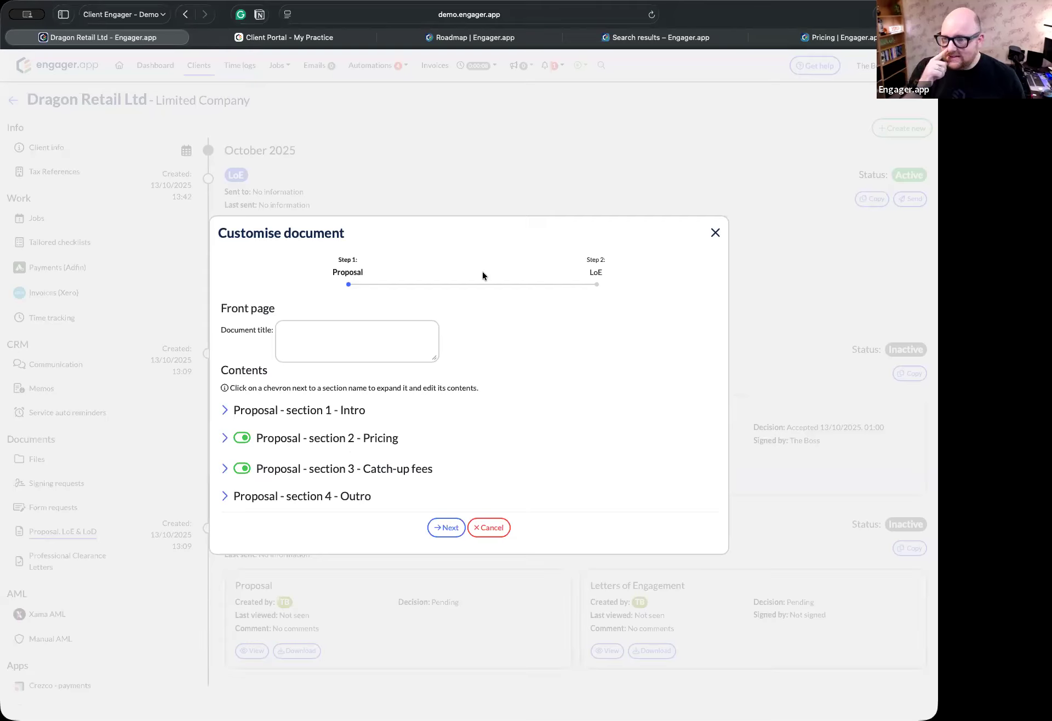
click(478, 528)
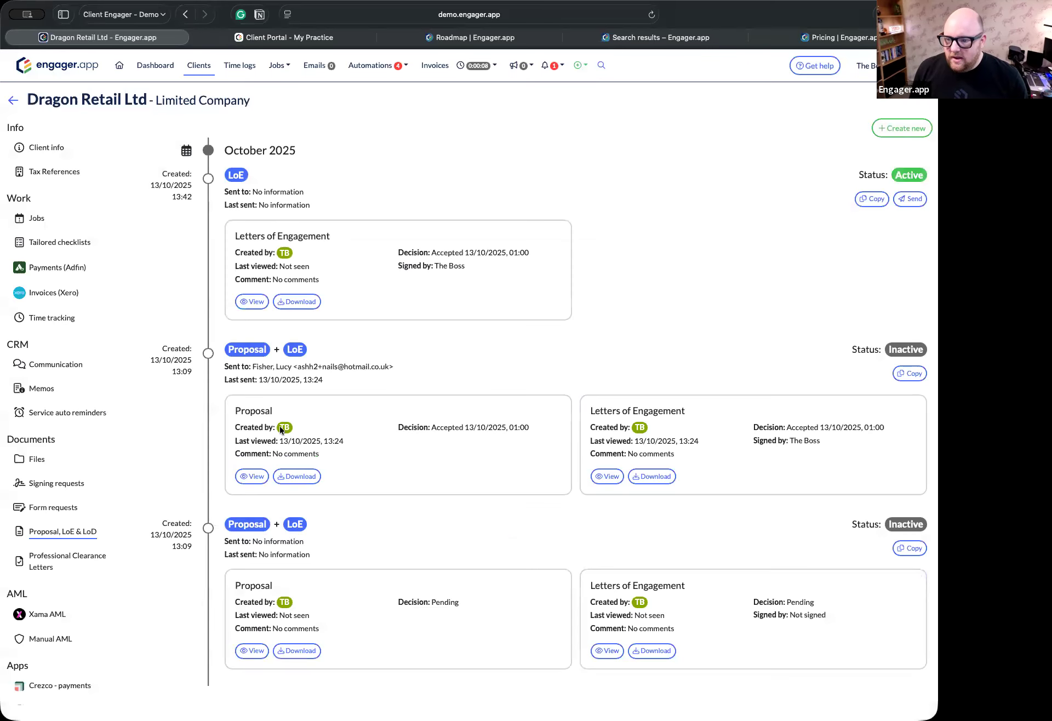